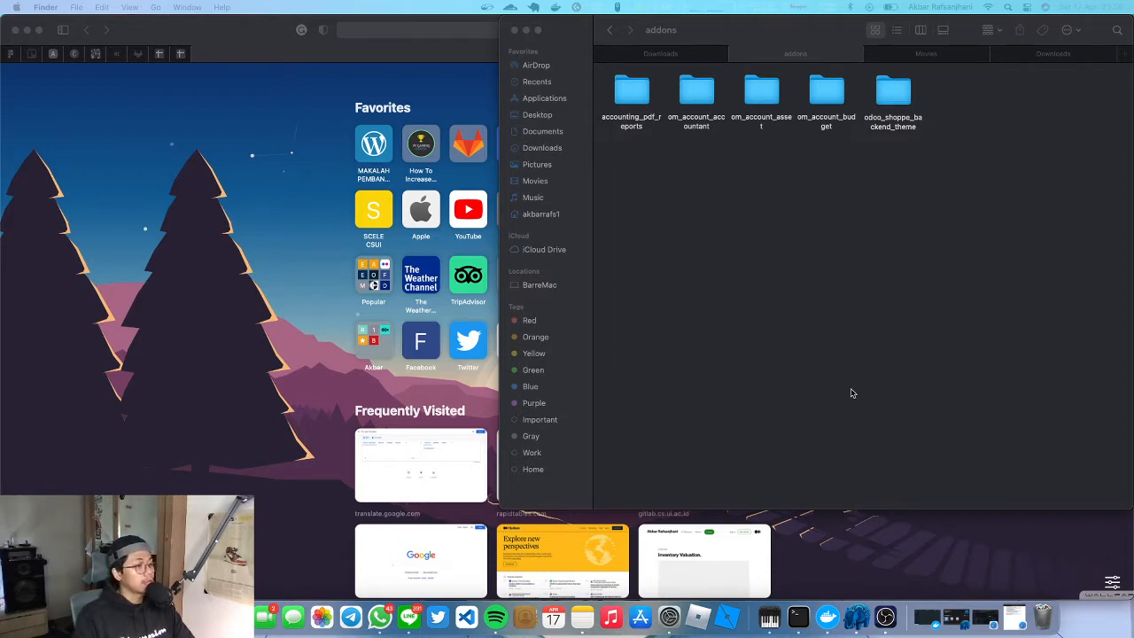
pyautogui.click(255, 374)
pyautogui.hotkey('ctrl', 'Up')
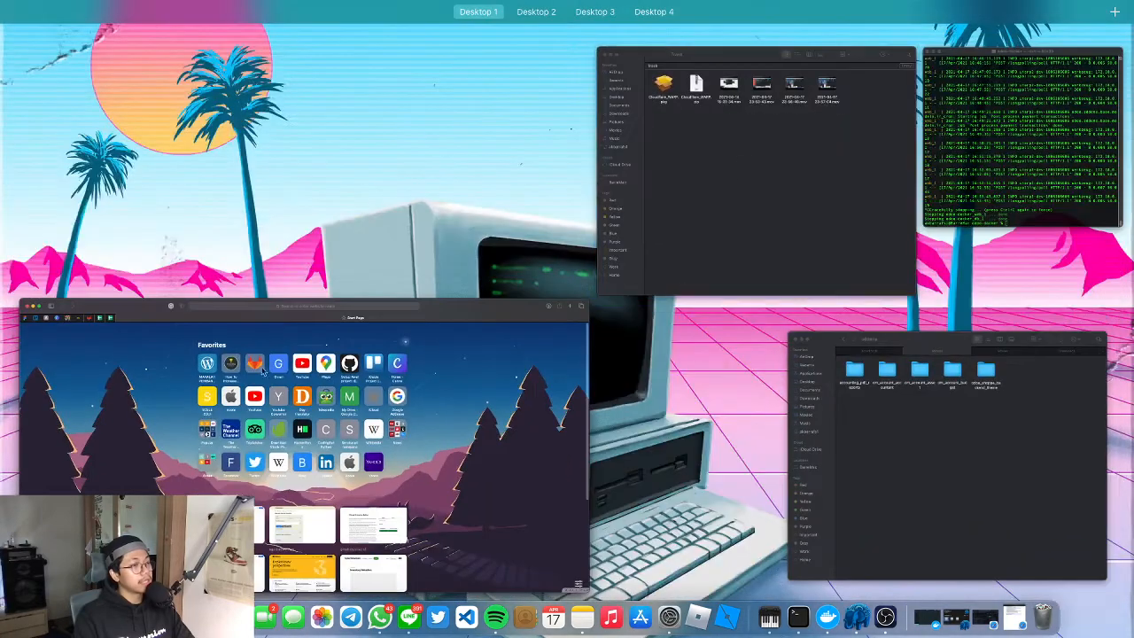
pyautogui.hotkey('ctrl', 'Up')
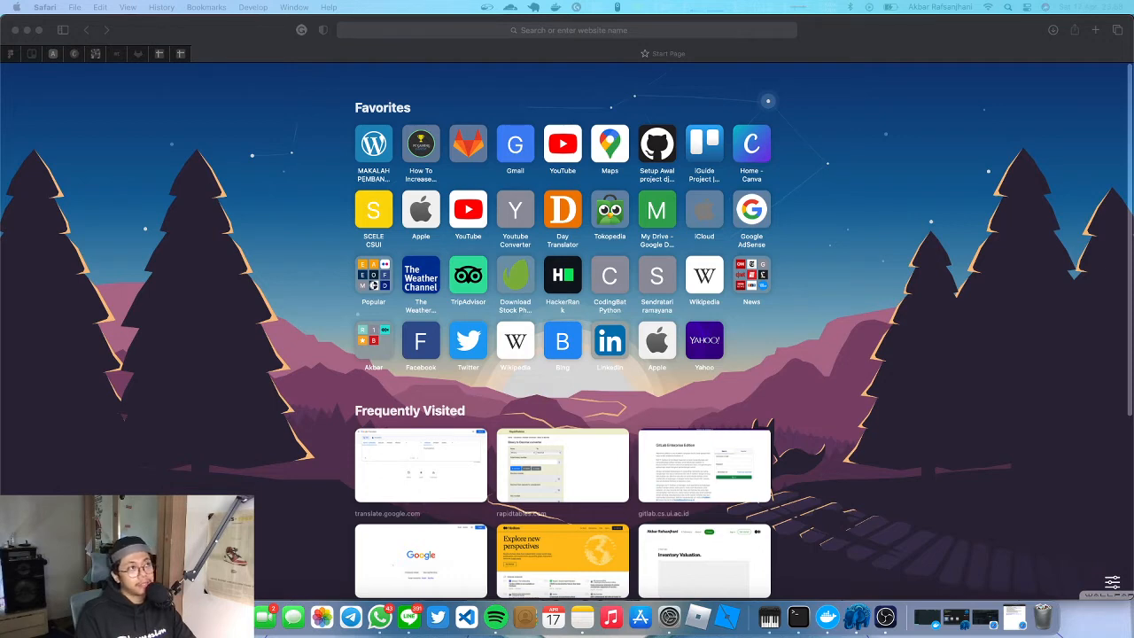
pyautogui.click(843, 269)
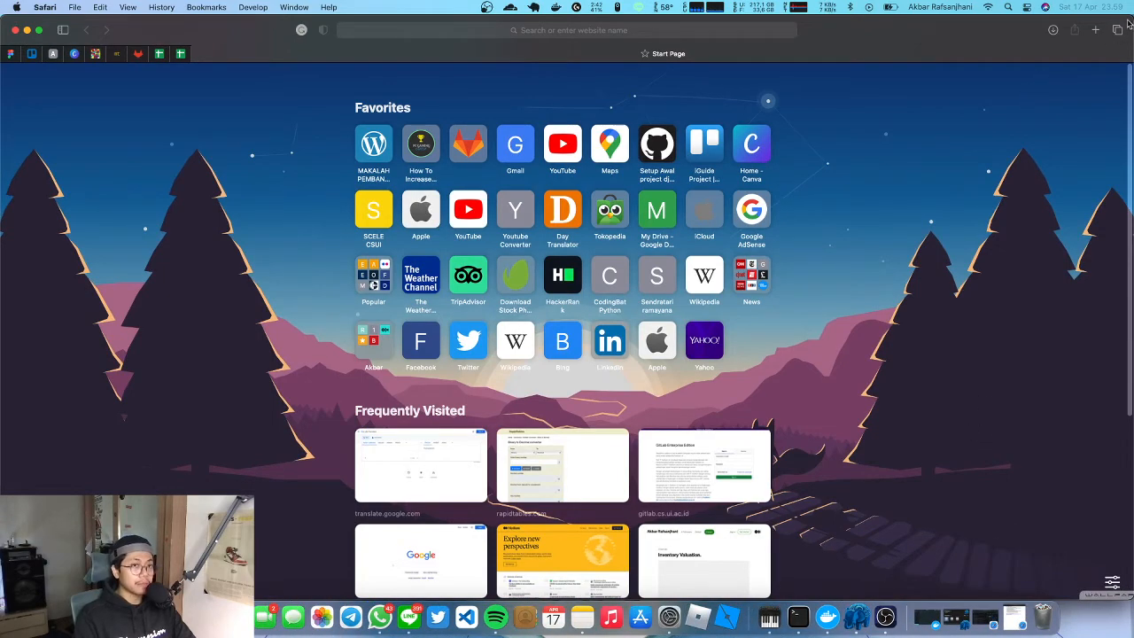
# Narrow the Safari window so that part of the Finder window behind it is exposed.
pyautogui.moveTo(1130, 18); pyautogui.dragTo(767, 15)
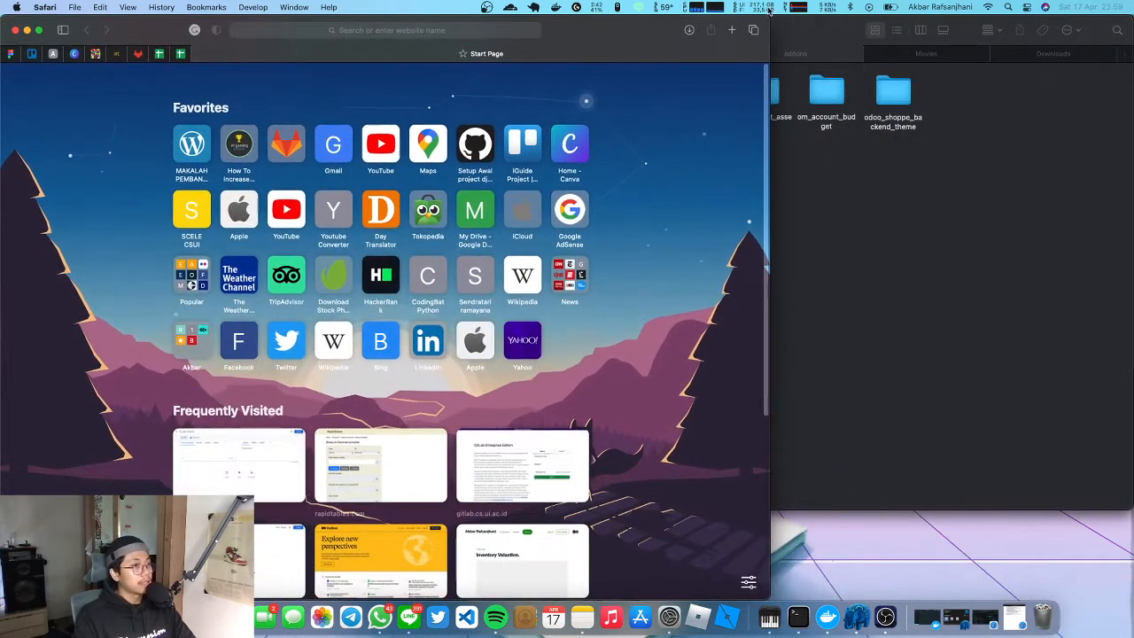
pyautogui.click(860, 280)
pyautogui.click(42, 319)
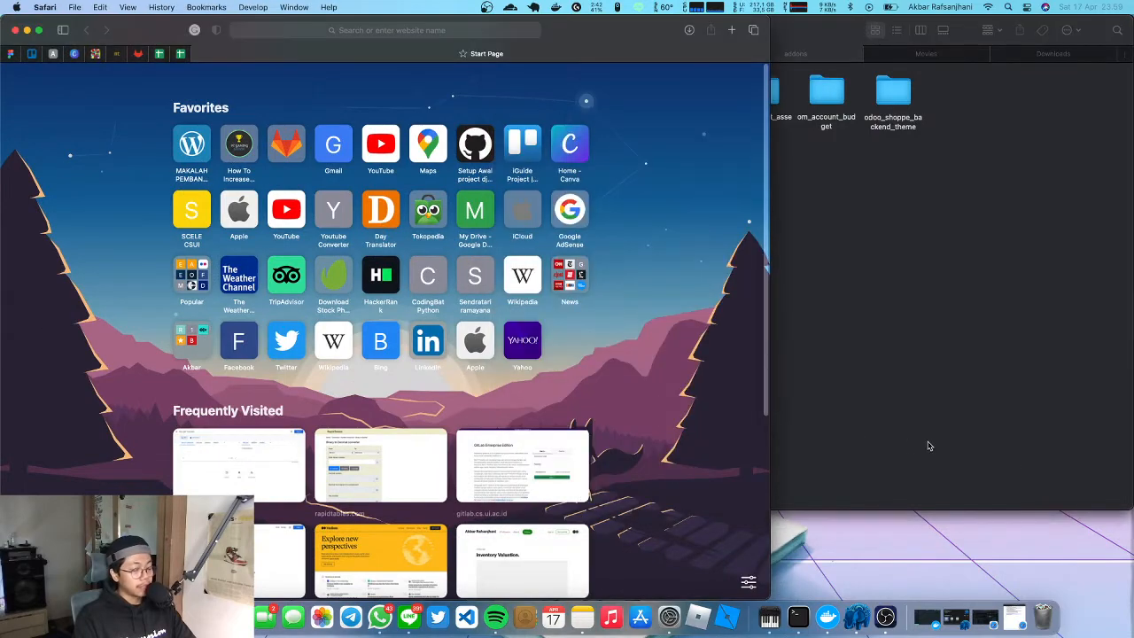
# Switch to Finder and show the module folders such as pos_access_right in Downloads.
pyautogui.hotkey('ctrl', 'Up')
pyautogui.click(897, 491)
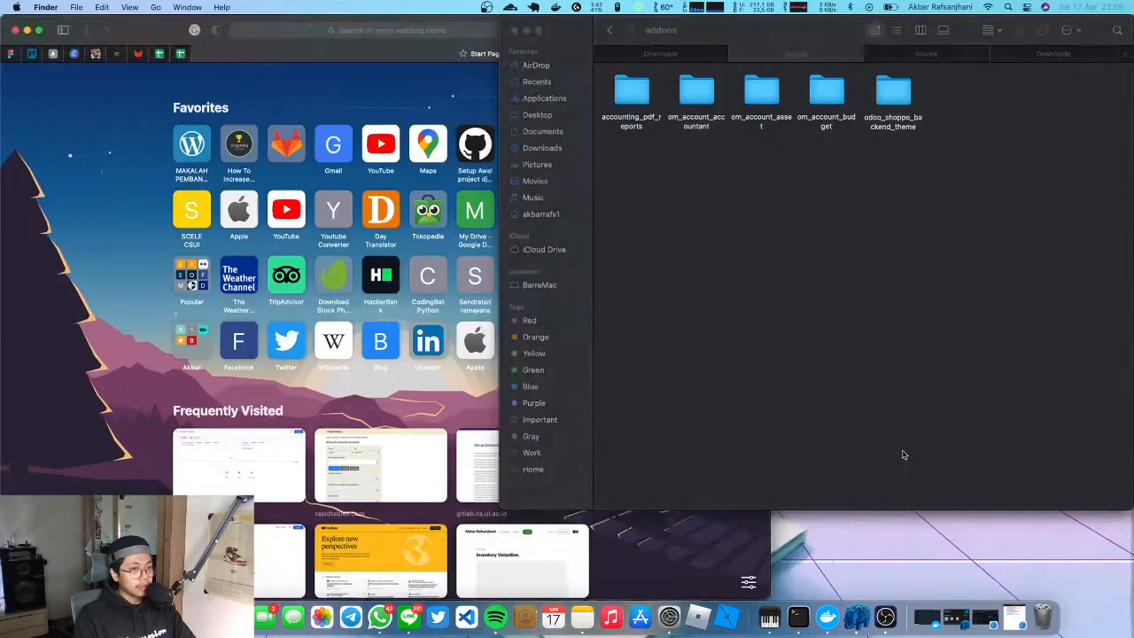
pyautogui.click(677, 53)
pyautogui.hscroll(3, 1028, 332)
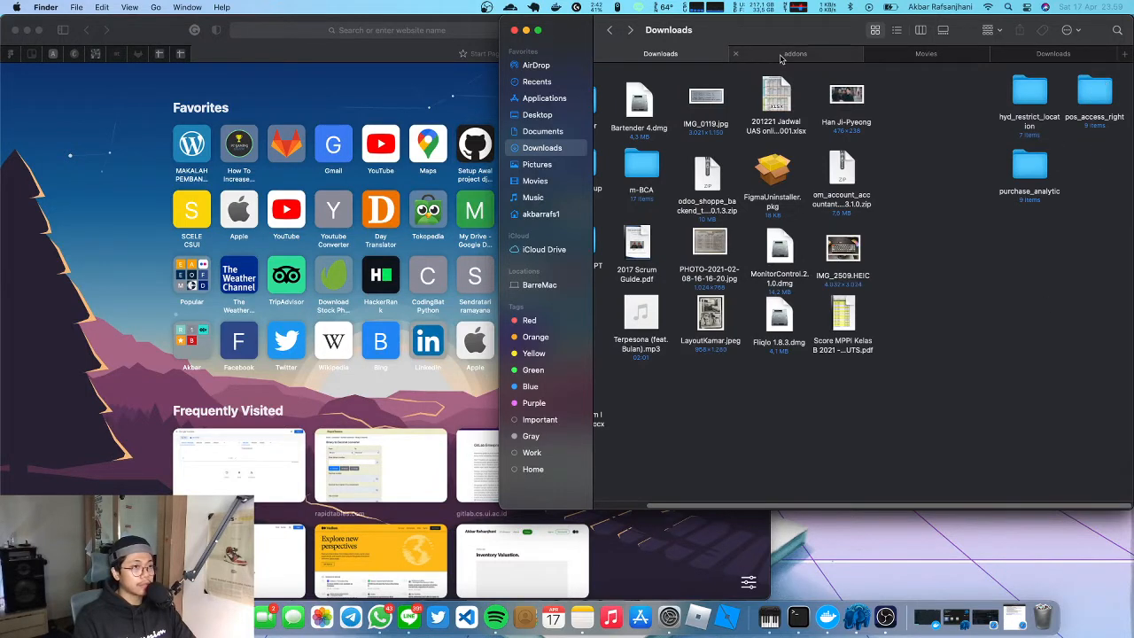
pyautogui.click(19, 354)
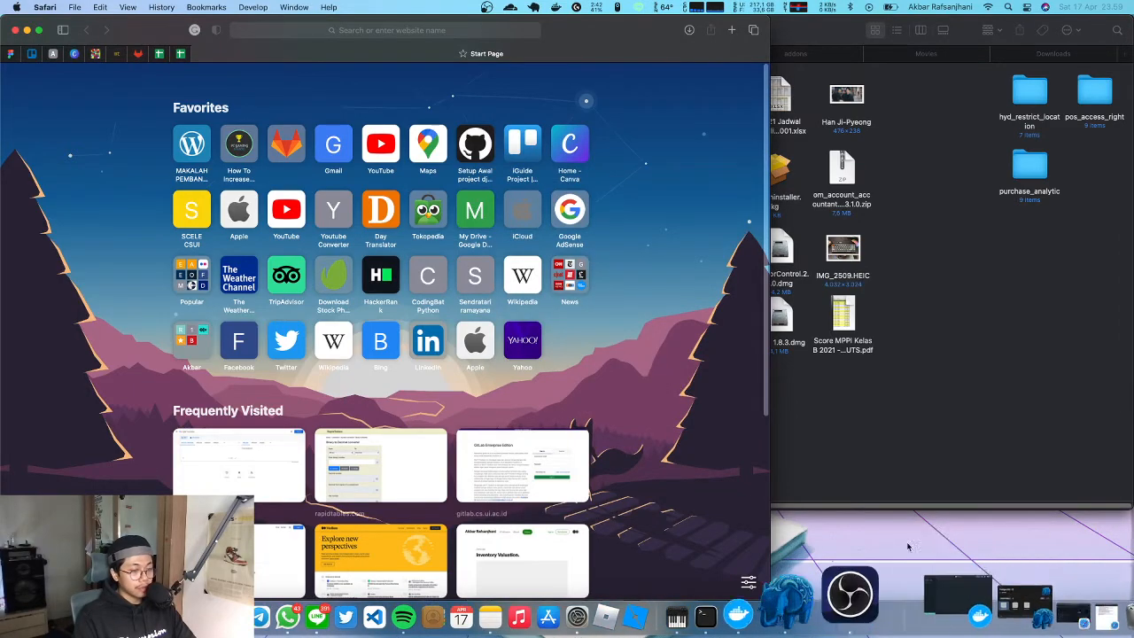
# Switch to Terminal and start the Odoo containers from the odoo-docker folder with docker-compose up.
pyautogui.hotkey('ctrl', 'Up')
pyautogui.click(979, 244)
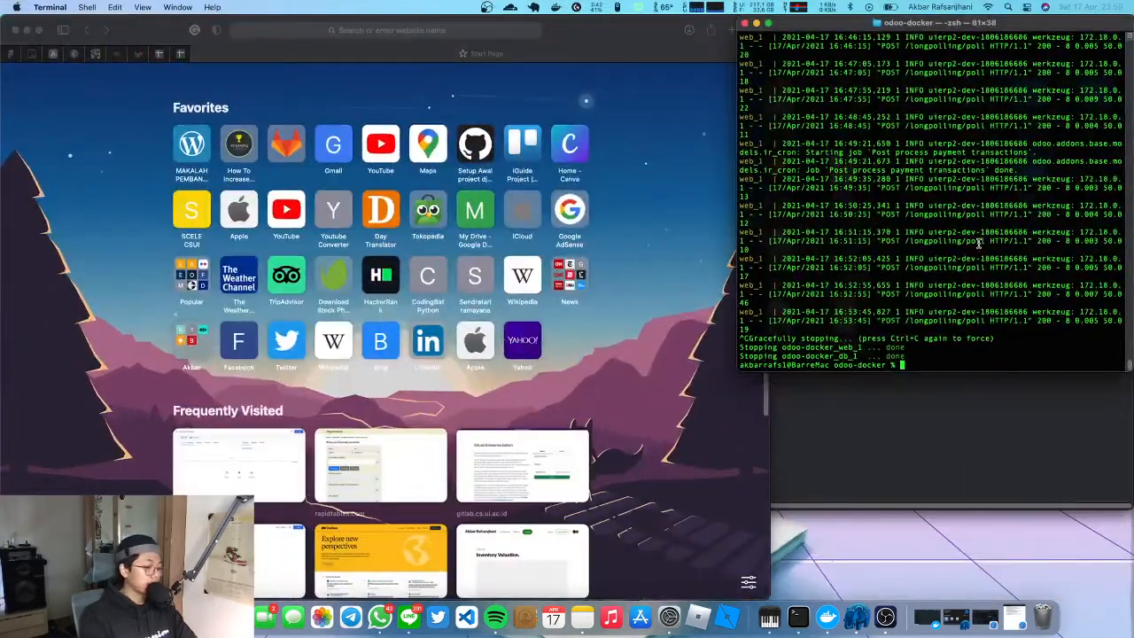
pyautogui.write('docker')
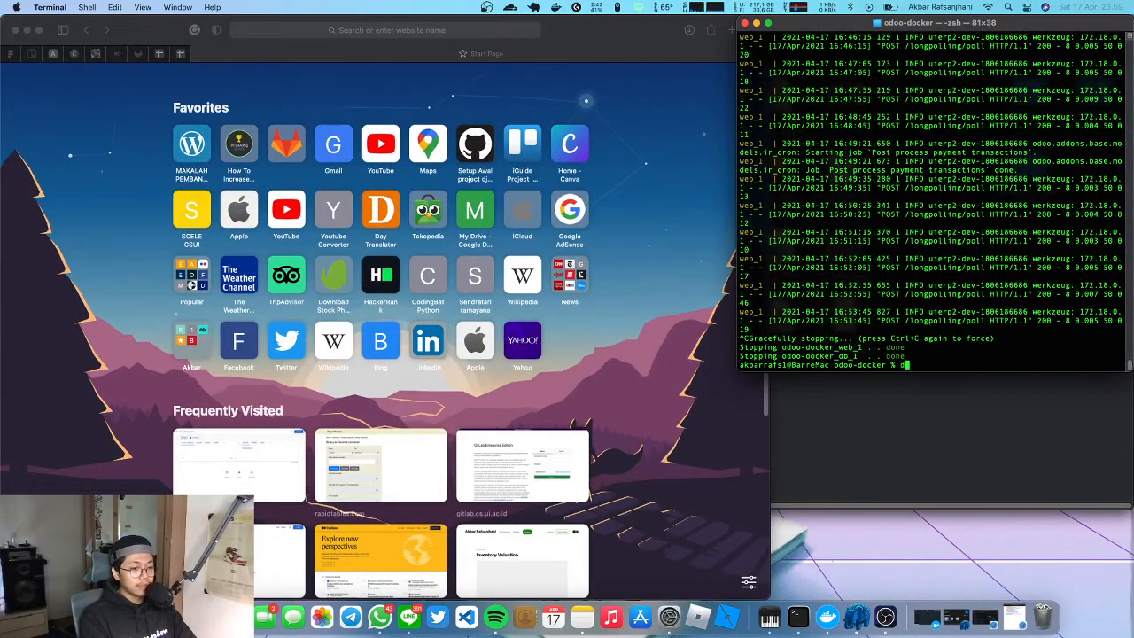
pyautogui.write('-com')
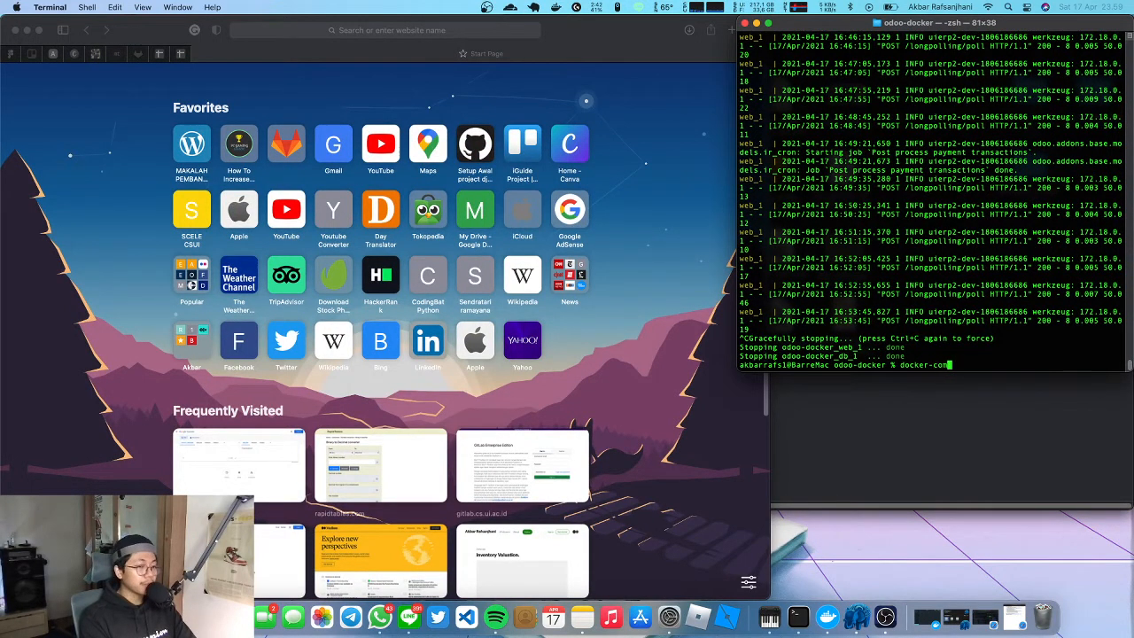
pyautogui.write('pose up')
pyautogui.press('Return')
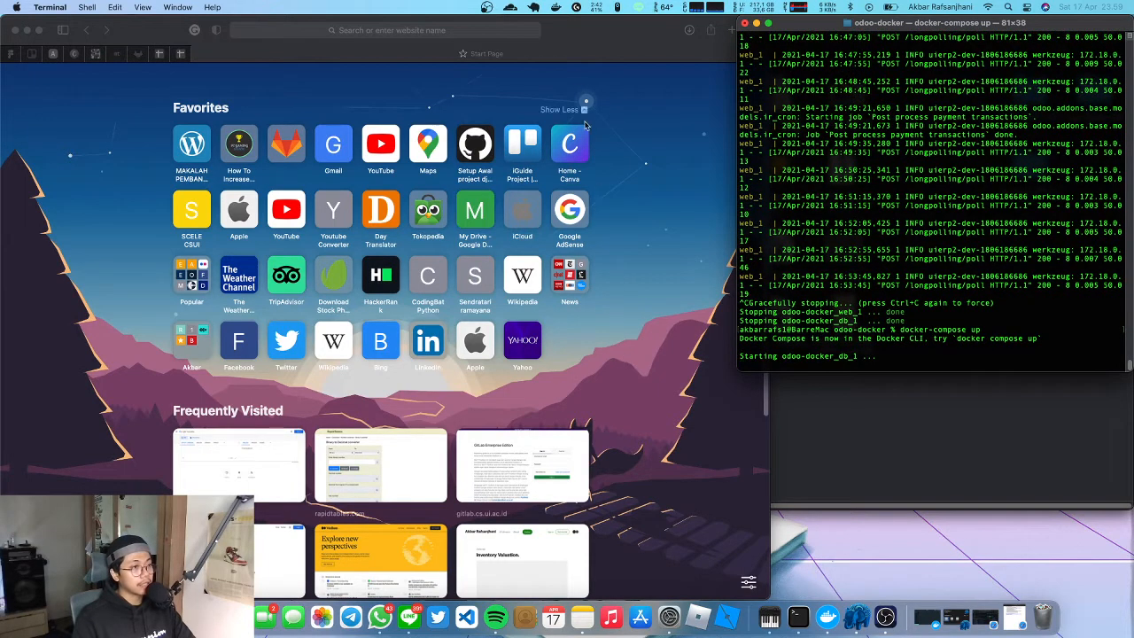
# Resize the Finder and Safari windows so that they sit side by side without overlapping.
pyautogui.click(610, 35)
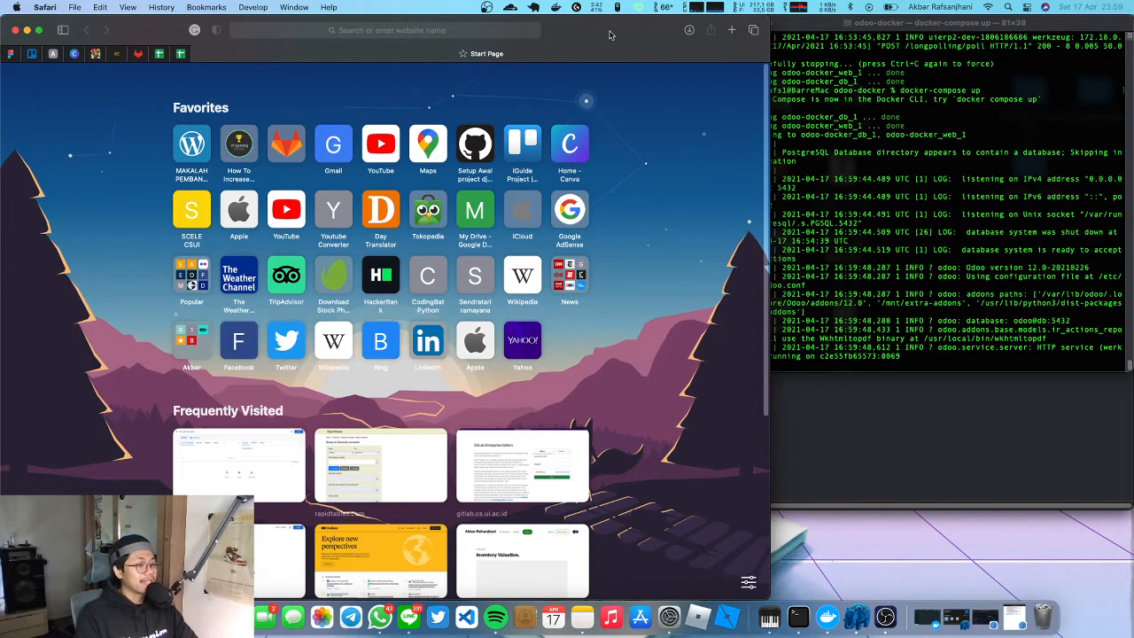
pyautogui.click(971, 433)
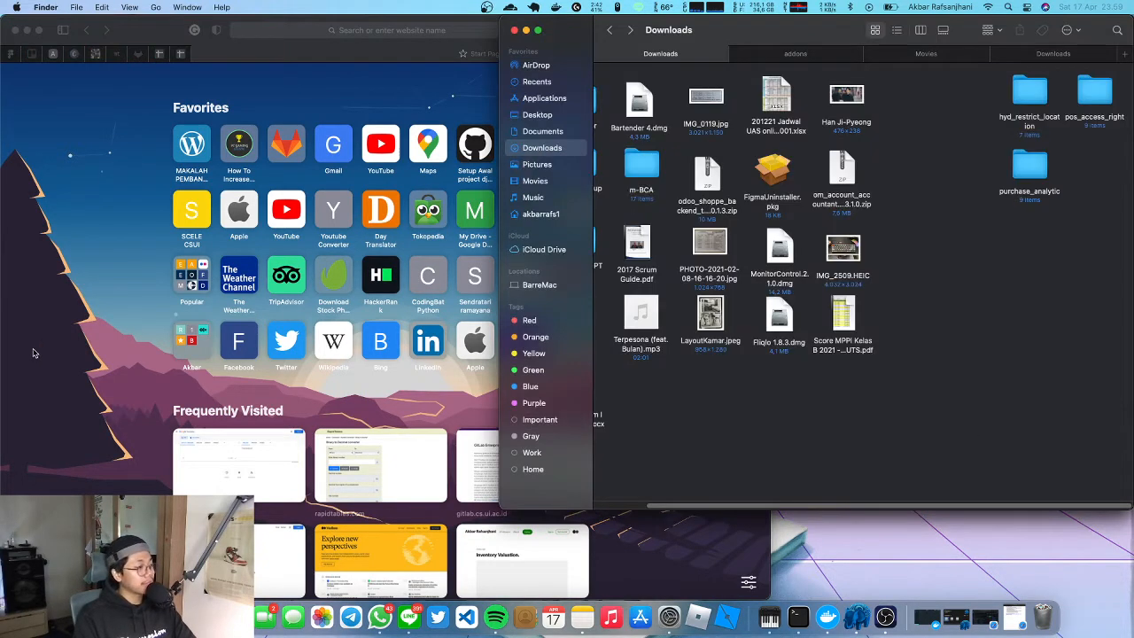
pyautogui.click(34, 353)
pyautogui.click(944, 419)
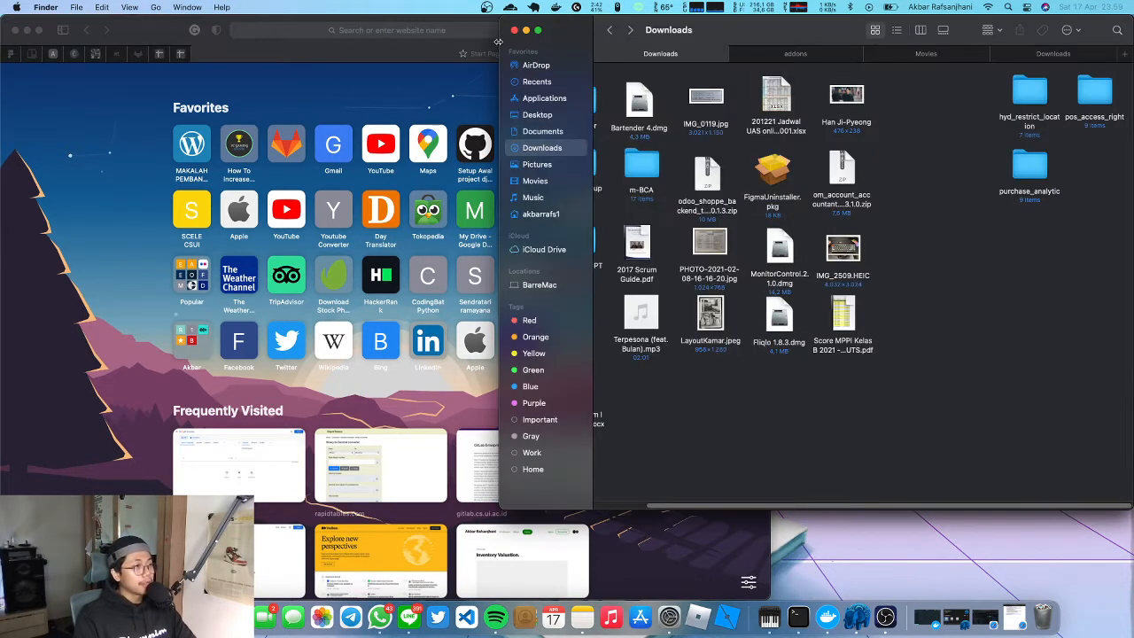
pyautogui.moveTo(501, 32); pyautogui.dragTo(627, 46)
pyautogui.click(598, 29)
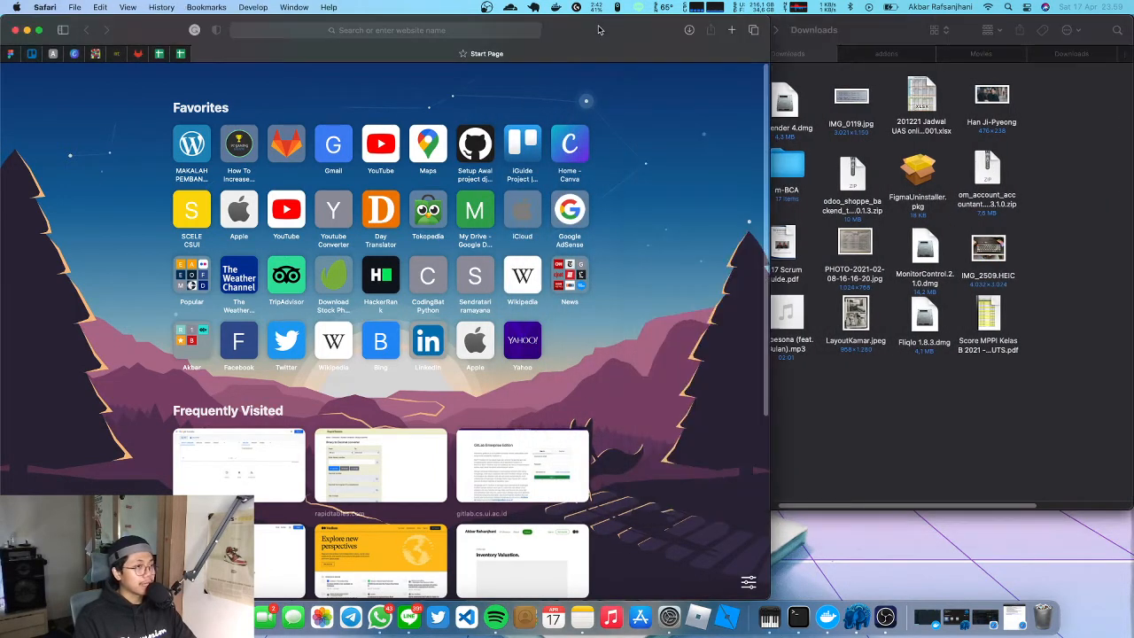
pyautogui.moveTo(770, 29); pyautogui.dragTo(644, 19)
pyautogui.click(921, 408)
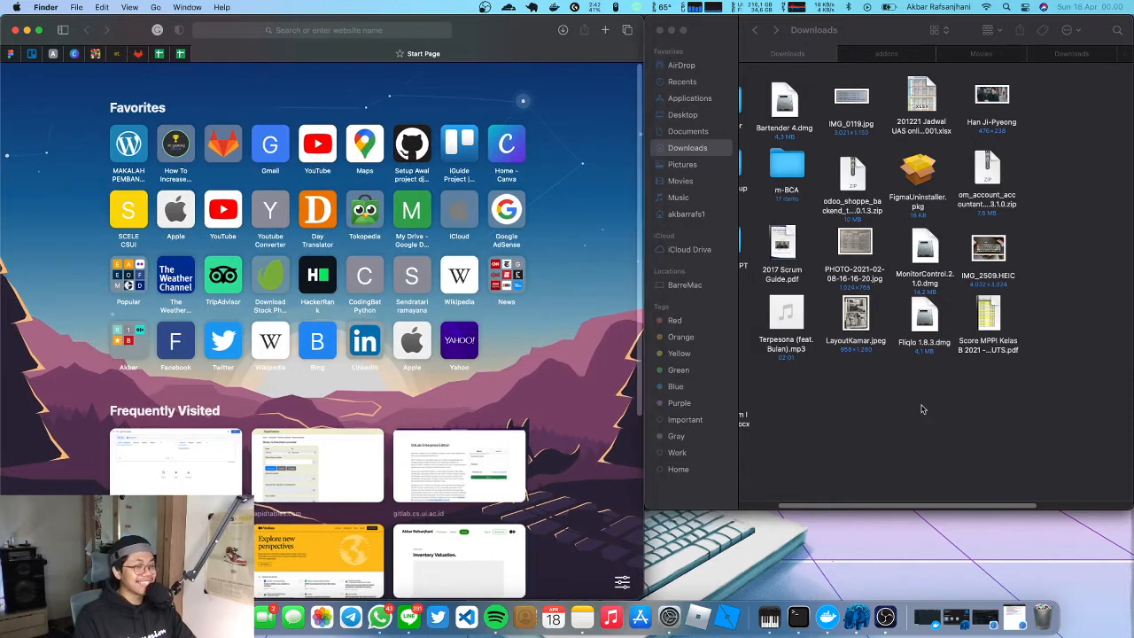
# Check the container log in Terminal and open localhost:9000 in Safari.
pyautogui.hotkey('ctrl', 'Up')
pyautogui.click(1029, 188)
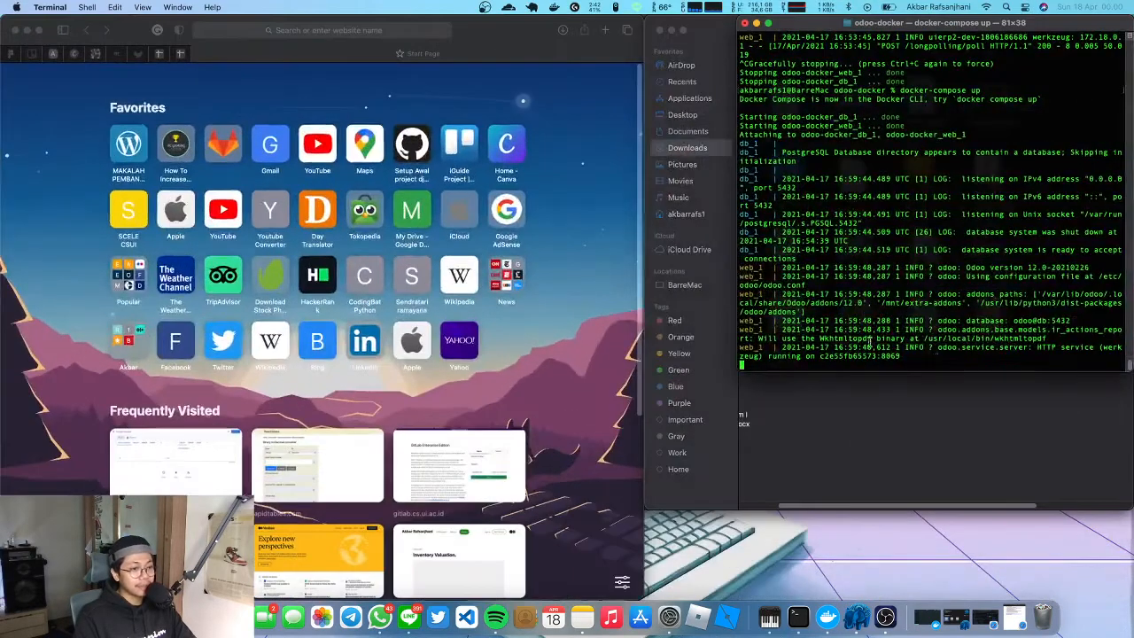
pyautogui.click(404, 32)
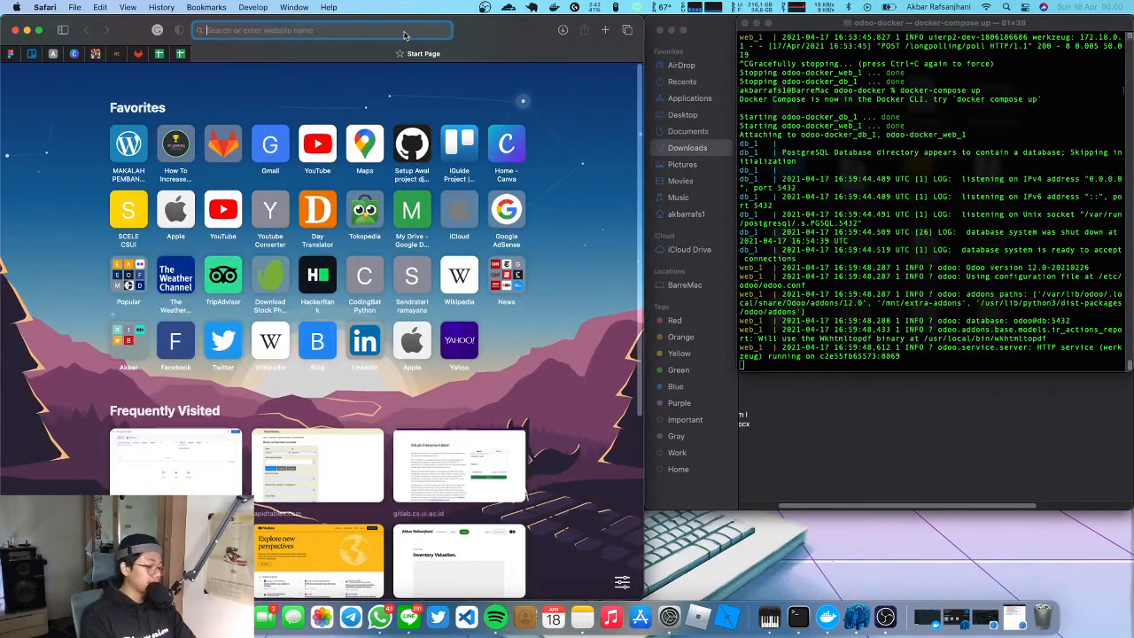
pyautogui.write('localhost:8069')
pyautogui.press('Return')
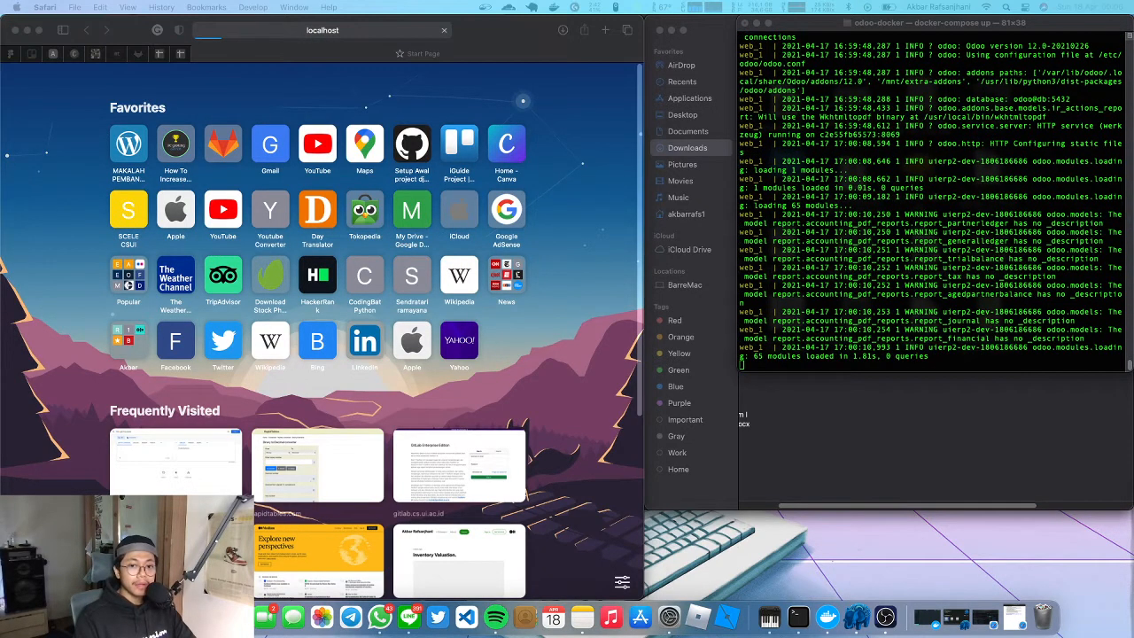
# Return to Terminal and stop the running Odoo containers.
pyautogui.hotkey('ctrl', 'Up')
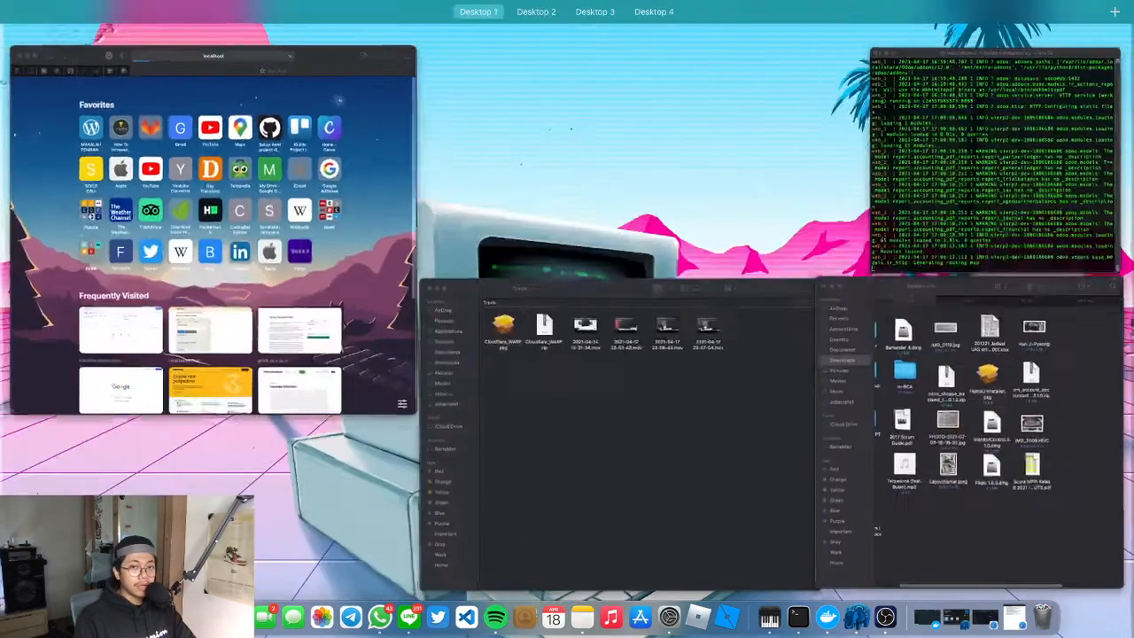
pyautogui.hotkey('ctrl', 'Up')
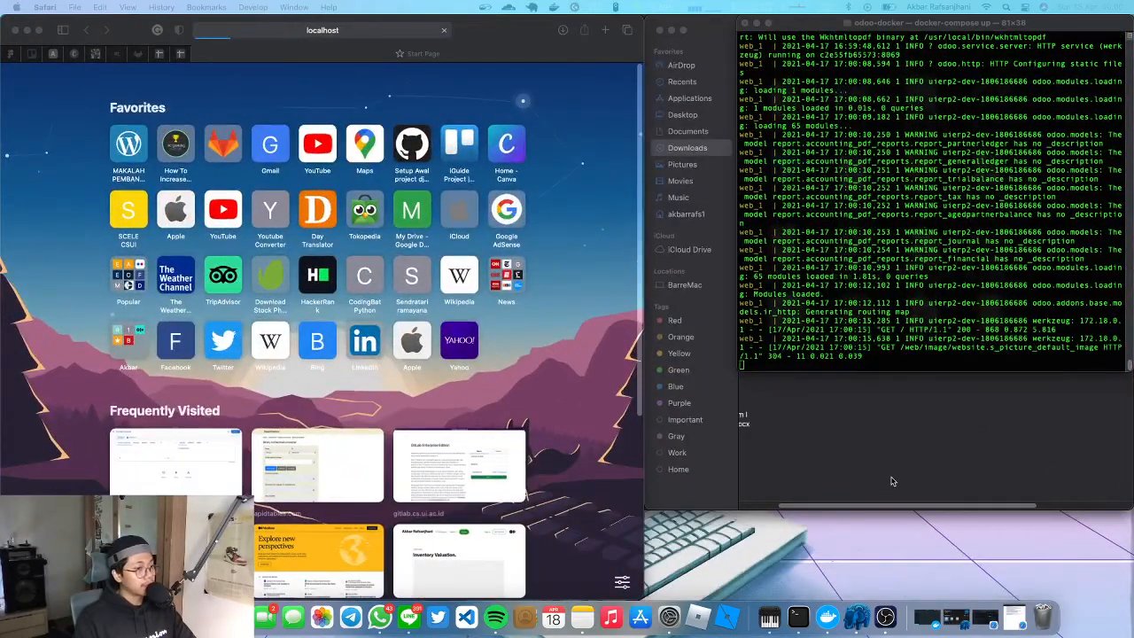
pyautogui.click(891, 478)
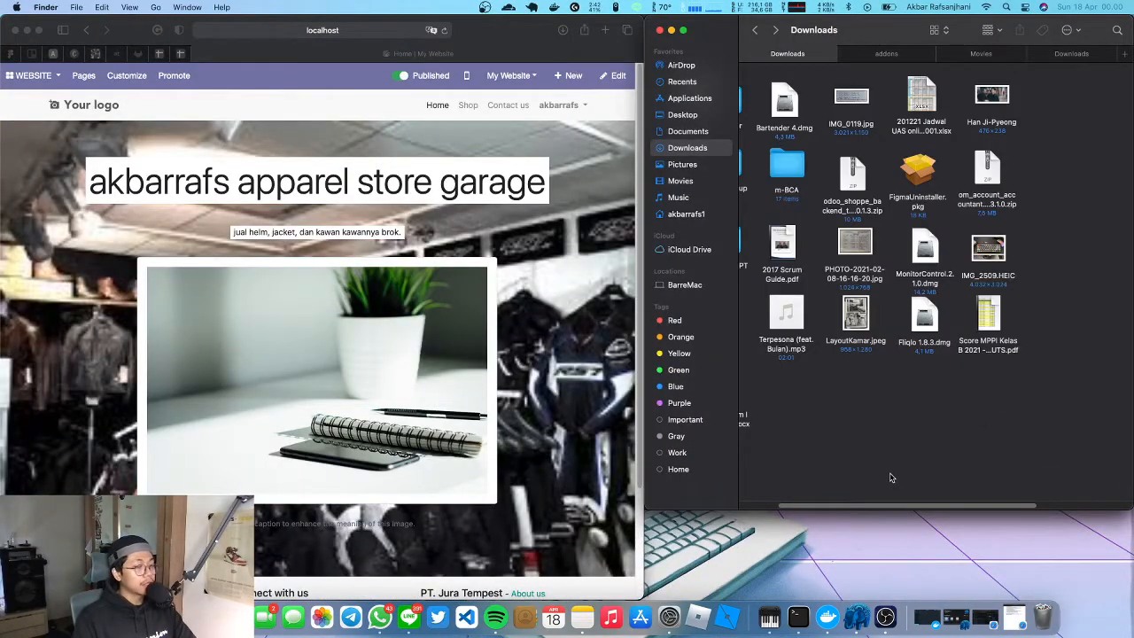
pyautogui.hotkey('ctrl', 'Up')
pyautogui.click(1021, 224)
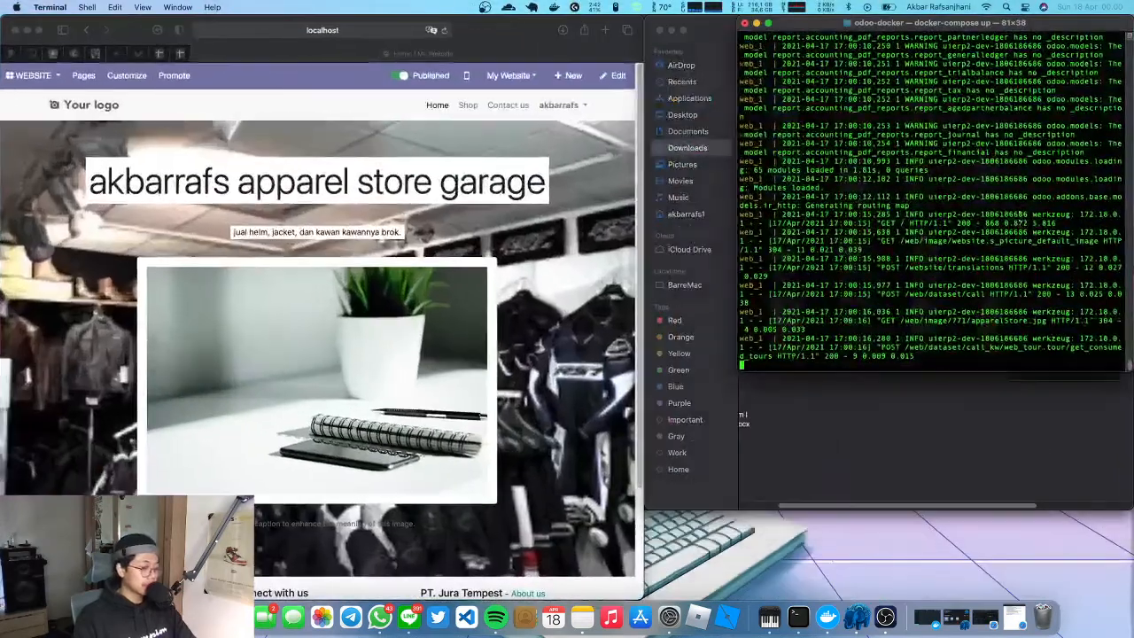
pyautogui.hotkey('ctrl', 'c')
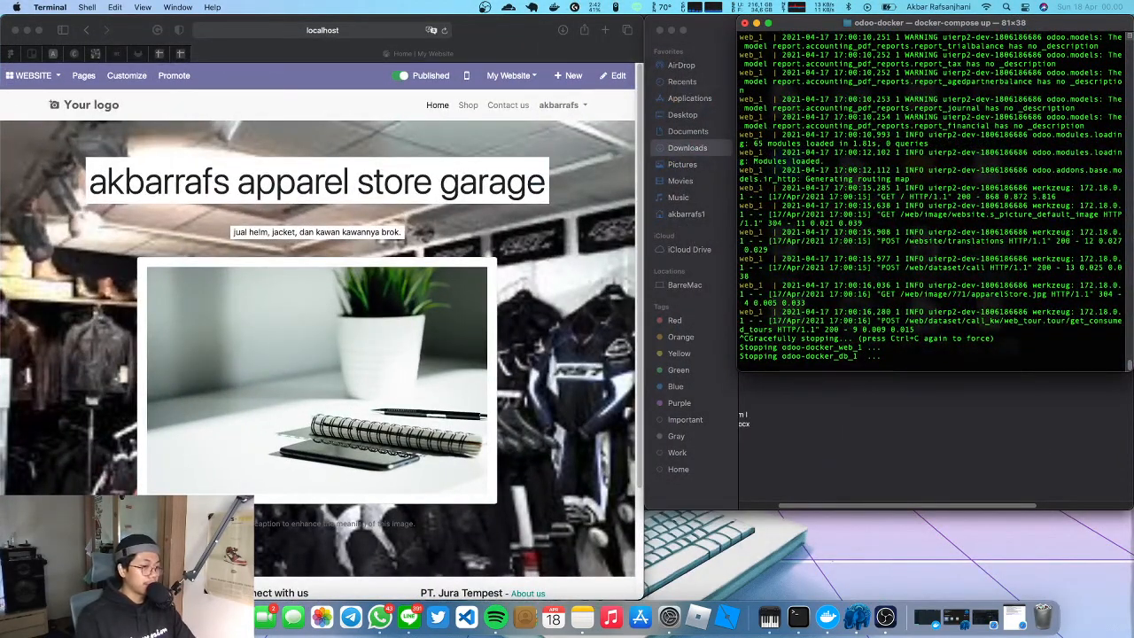
# Reload the localhost page in Safari to check that the server is down, and clear the Terminal output.
pyautogui.click(895, 381)
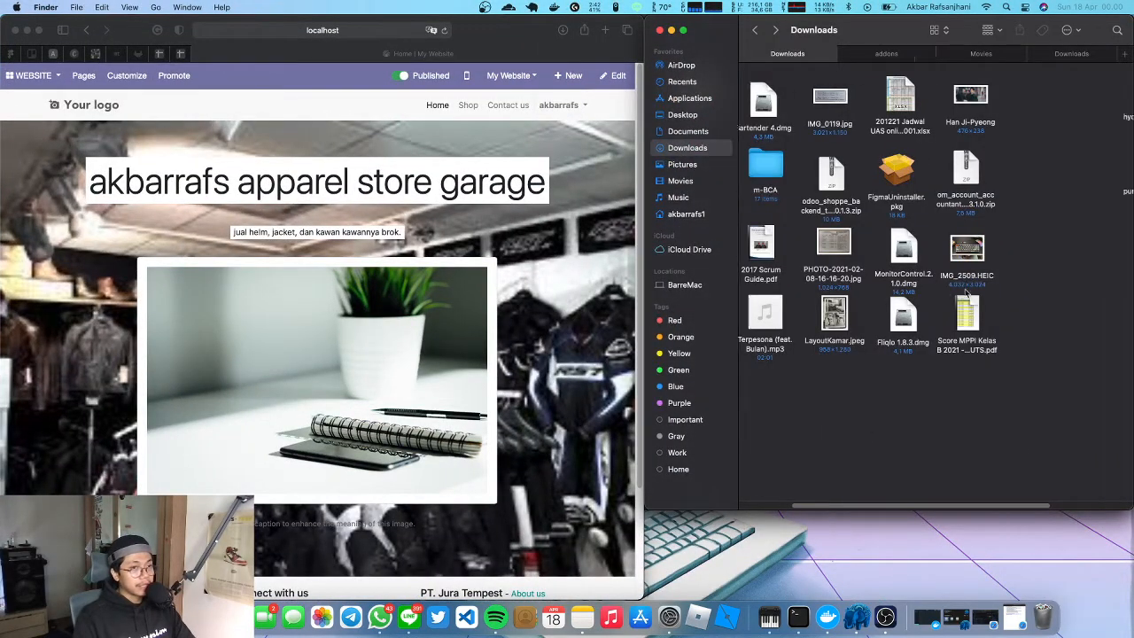
pyautogui.hscroll(3, 965, 292)
pyautogui.hotkey('ctrl', 'Up')
pyautogui.click(1000, 145)
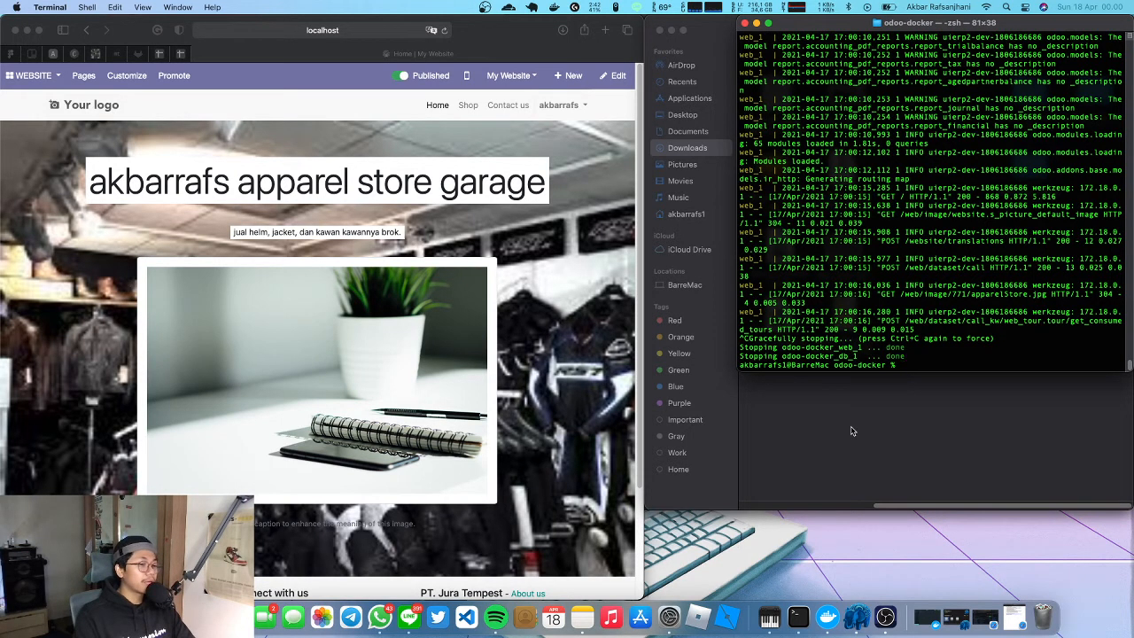
pyautogui.click(496, 33)
pyautogui.press('super+r')
pyautogui.click(1009, 278)
pyautogui.hotkey('ctrl', 'l')
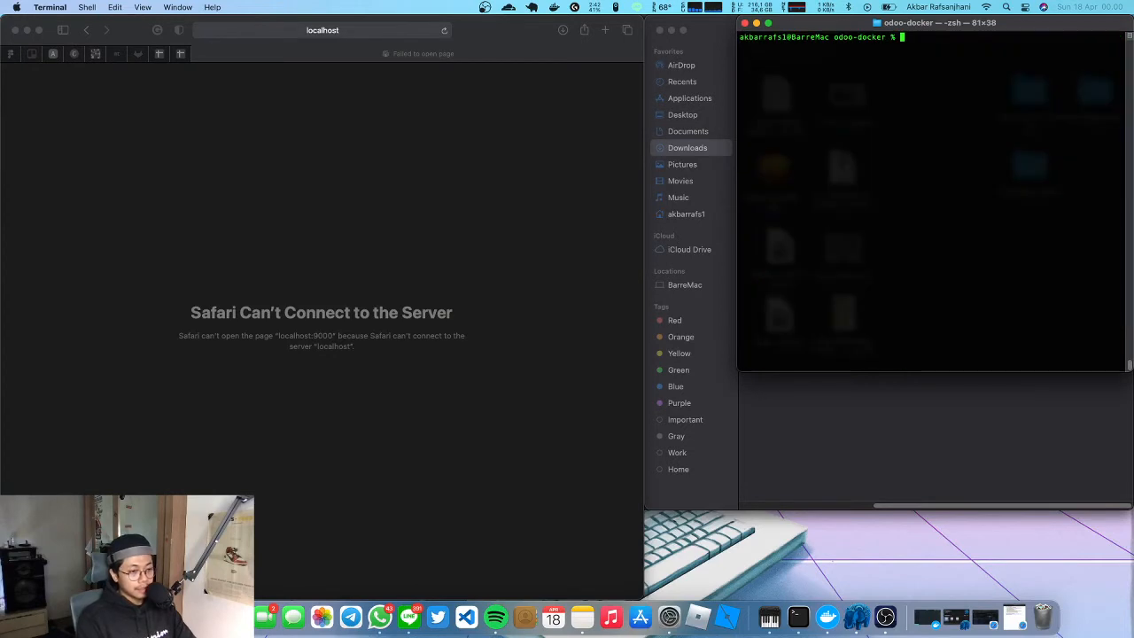
# In Finder, move the pos_access_right folder from Downloads into the Odoo addons folder and check it there.
pyautogui.hotkey('ctrl', 'Up')
pyautogui.click(981, 467)
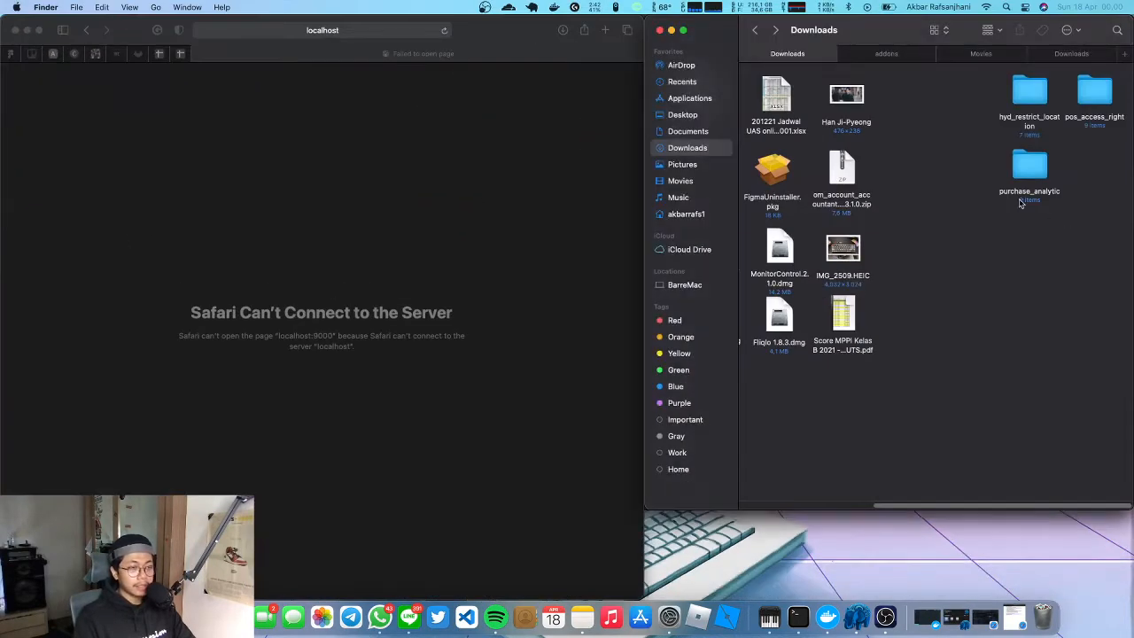
pyautogui.moveTo(1112, 91); pyautogui.dragTo(906, 55)
pyautogui.click(906, 55)
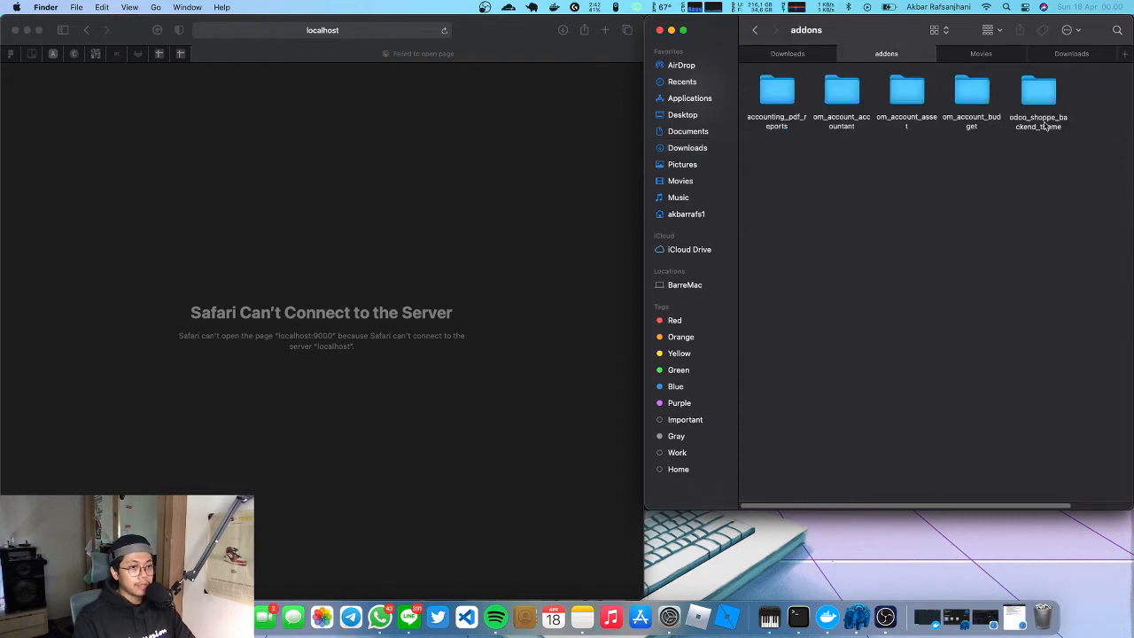
pyautogui.hscroll(3, 962, 261)
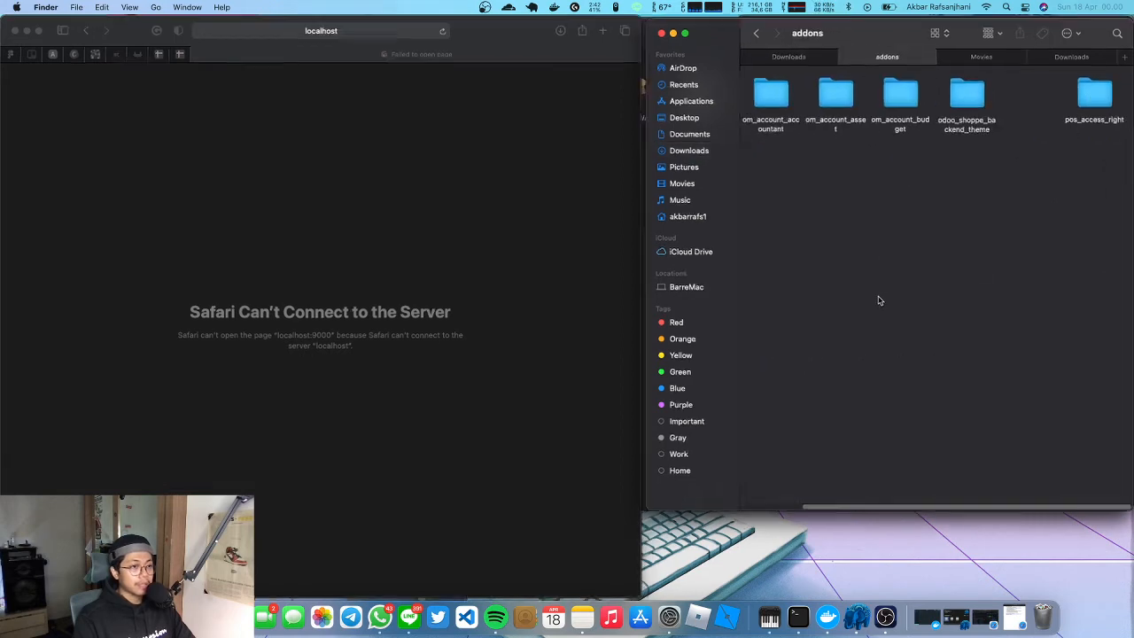
# Start the Odoo containers again in Terminal by rerunning docker-compose up.
pyautogui.hotkey('ctrl', 'Up')
pyautogui.click(902, 214)
pyautogui.press('Up')
pyautogui.press('Return')
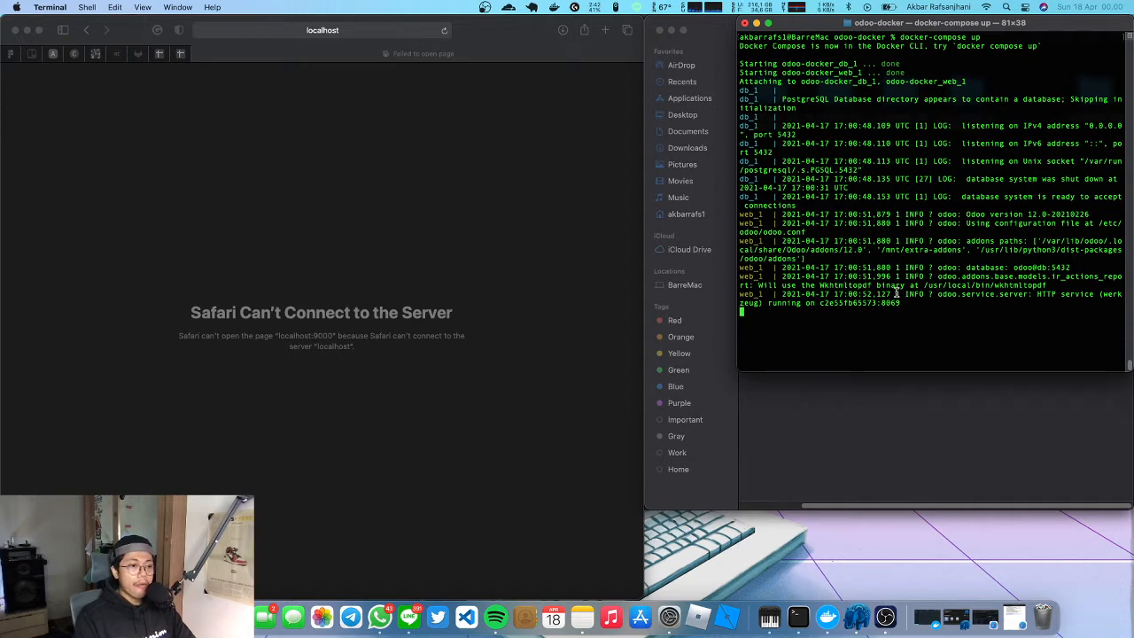
# Reload the localhost page in Safari, widen the window to the full screen width and look over the website homepage.
pyautogui.click(504, 211)
pyautogui.click(445, 30)
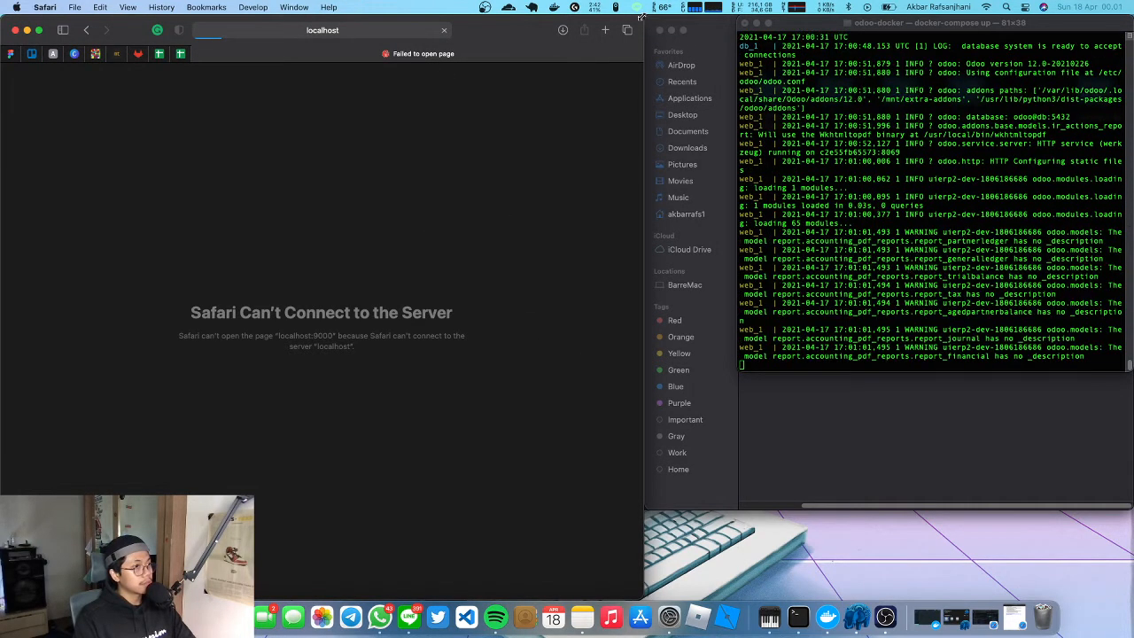
pyautogui.moveTo(644, 17); pyautogui.dragTo(1133, 19)
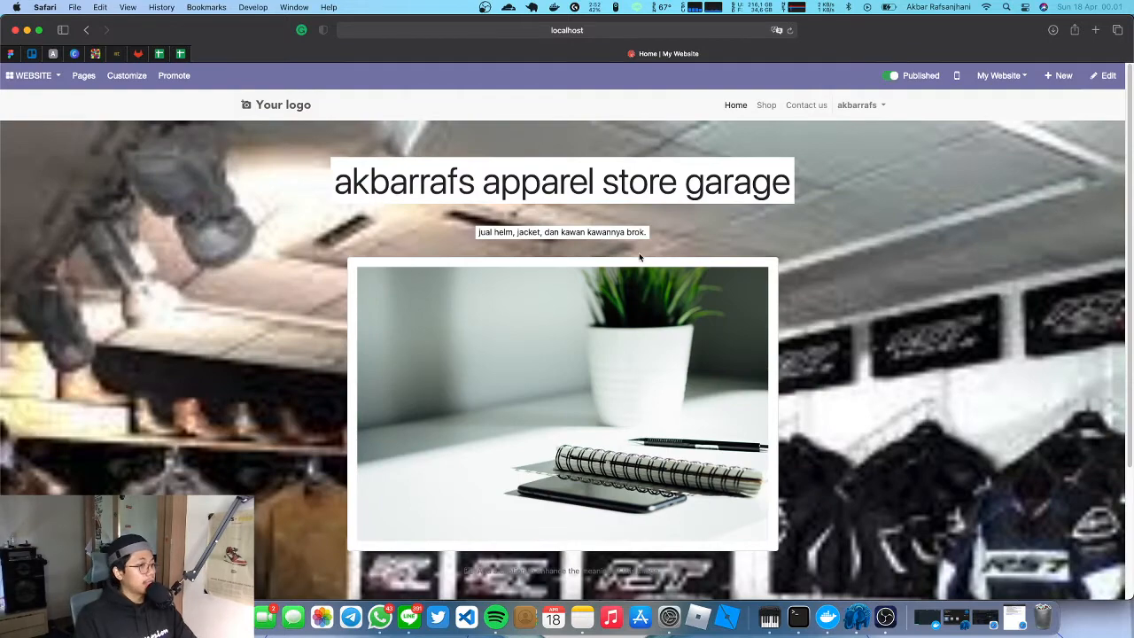
pyautogui.scroll(-10, 737, 362)
pyautogui.scroll(10, 363, 320)
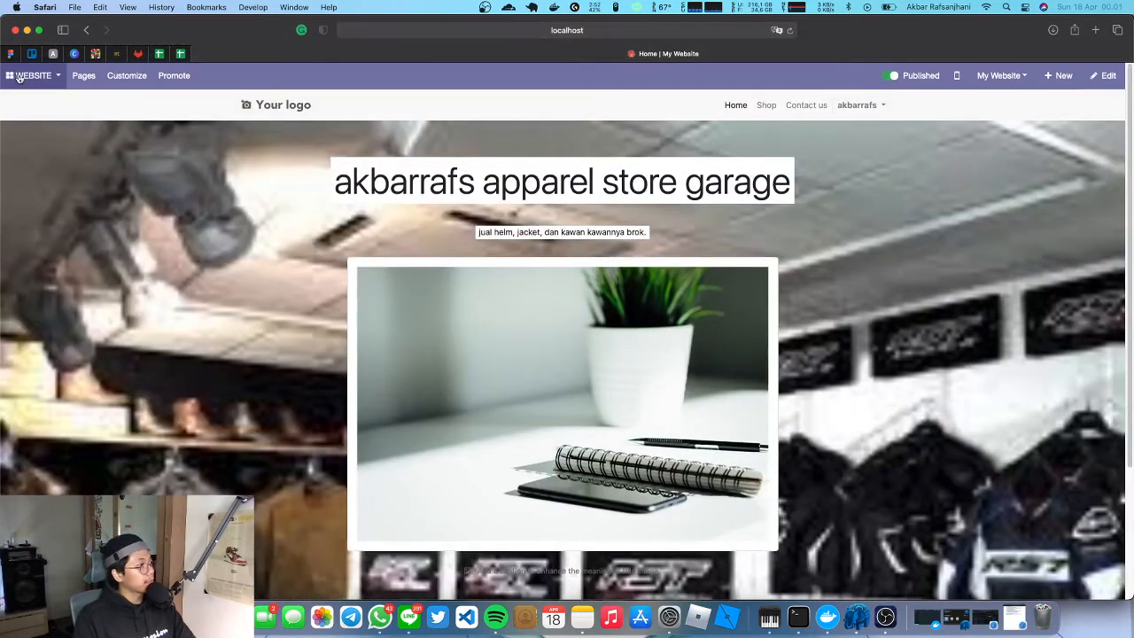
# Open the Odoo general settings from the website and activate the developer mode.
pyautogui.click(45, 78)
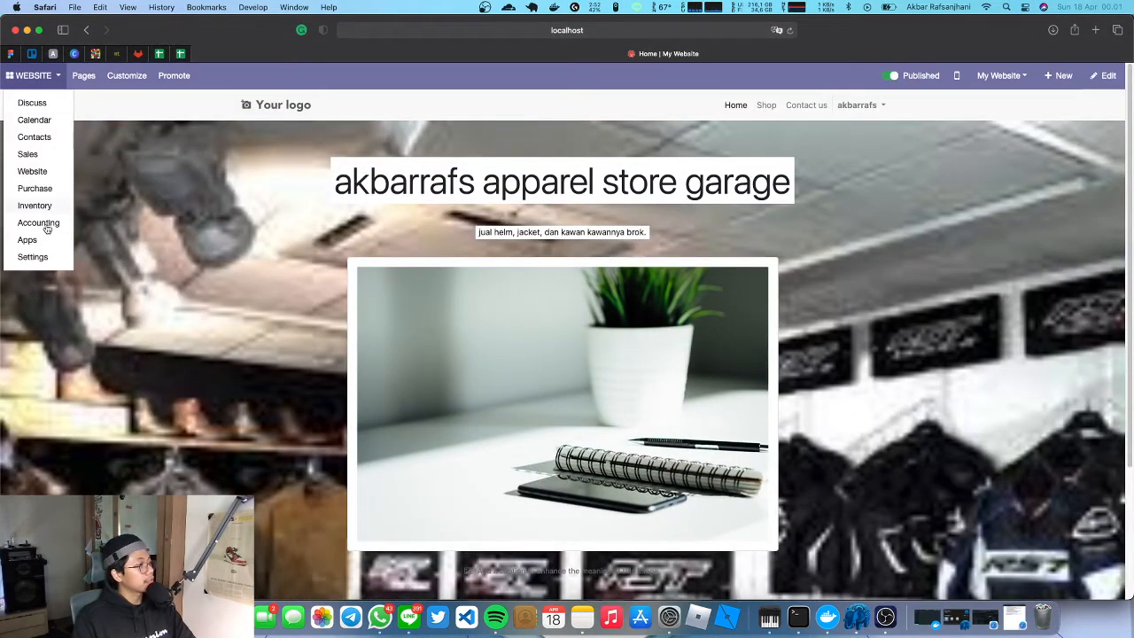
pyautogui.click(41, 258)
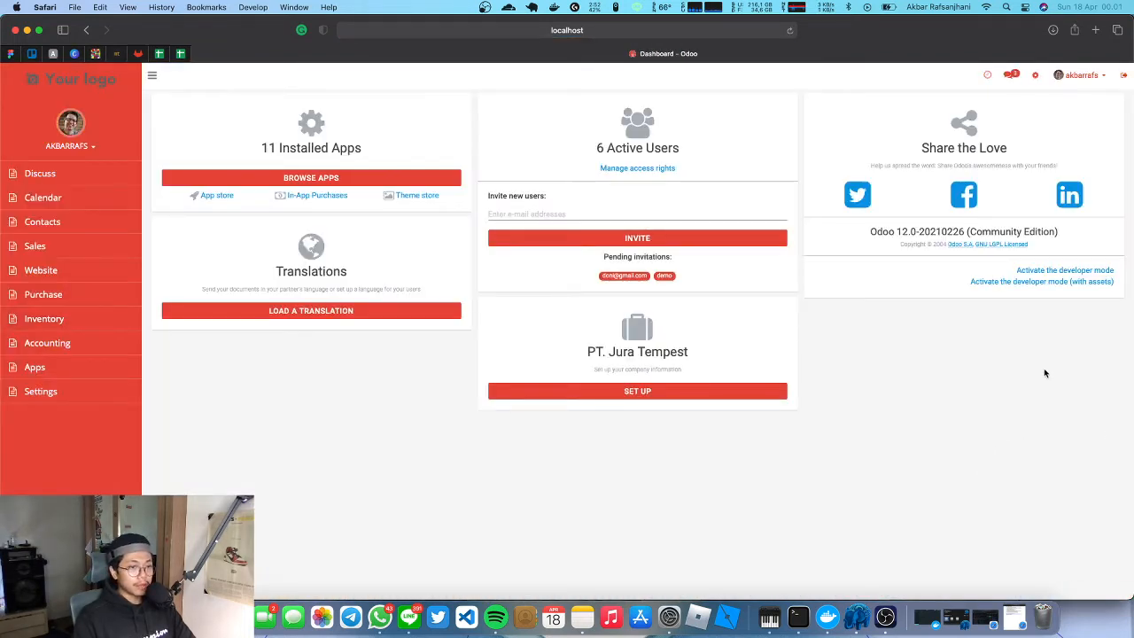
pyautogui.click(1065, 272)
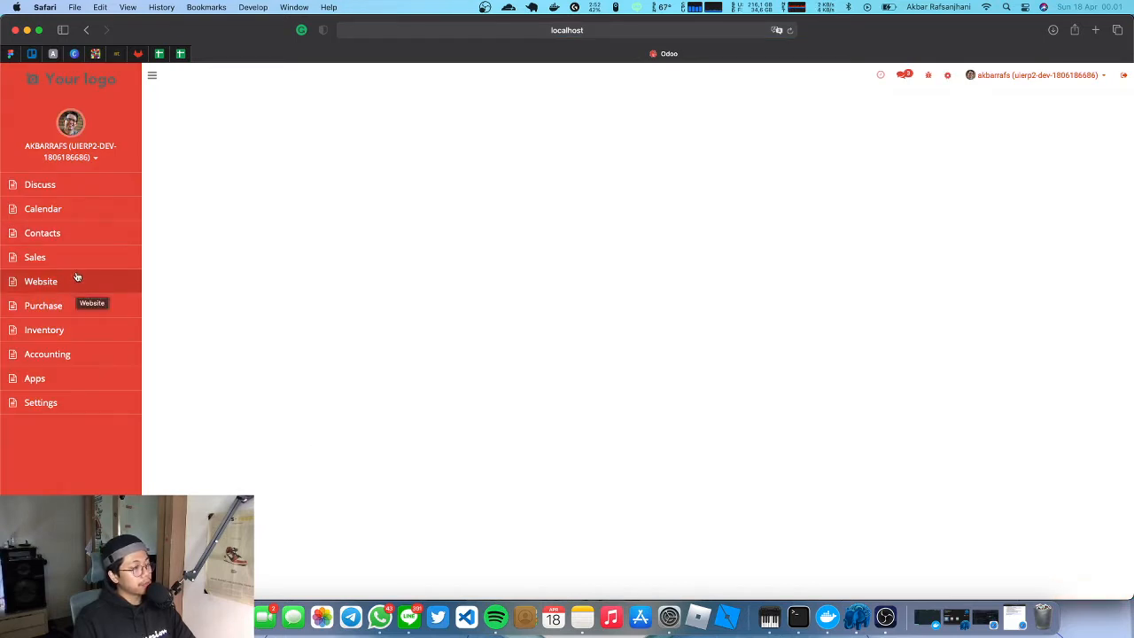
# Search the Apps list for "point of sale" without the Apps filter and install the Point of Sale module.
pyautogui.click(62, 380)
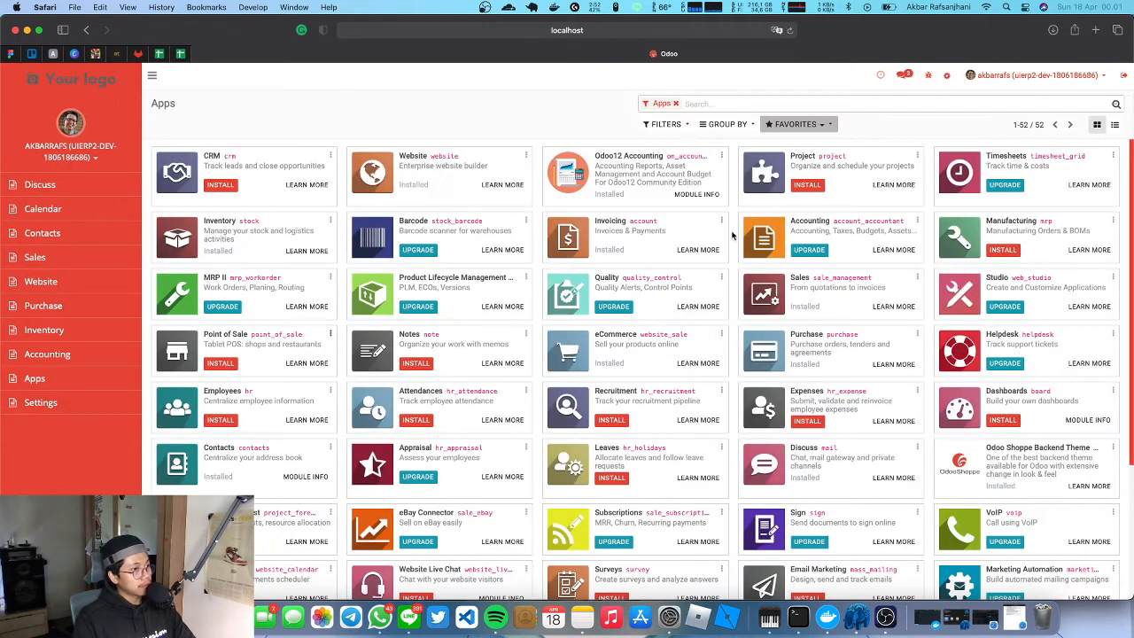
pyautogui.click(772, 104)
pyautogui.write('purcha')
pyautogui.press('BackSpace')
pyautogui.press('BackSpace')
pyautogui.press('BackSpace')
pyautogui.press('BackSpace')
pyautogui.press('BackSpace')
pyautogui.press('BackSpace')
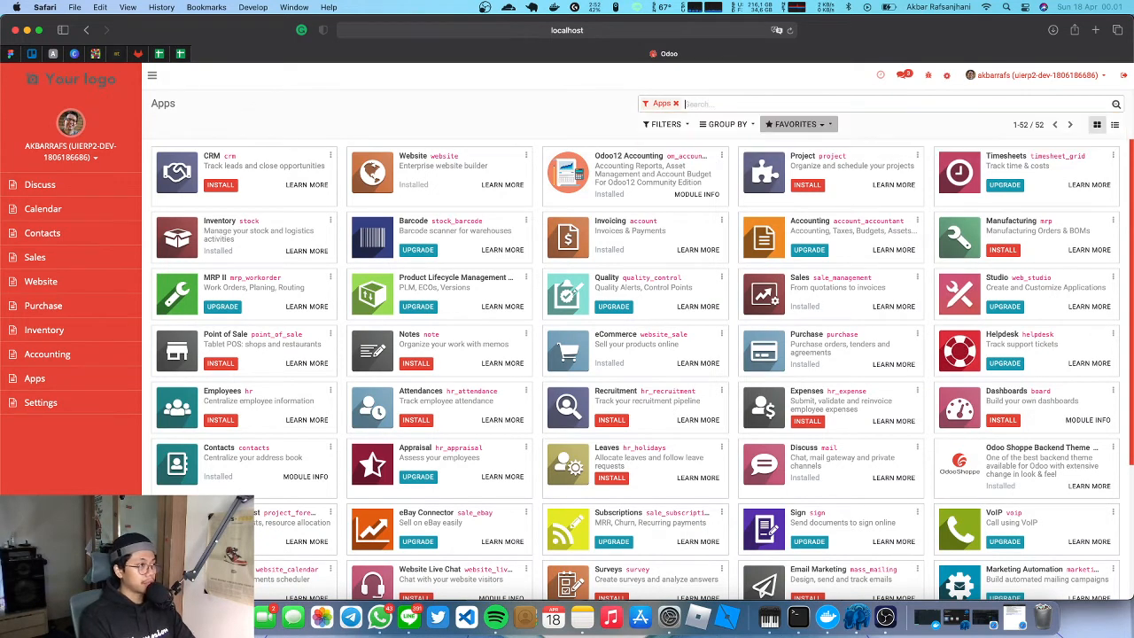
pyautogui.press('BackSpace')
pyautogui.write('point of sale')
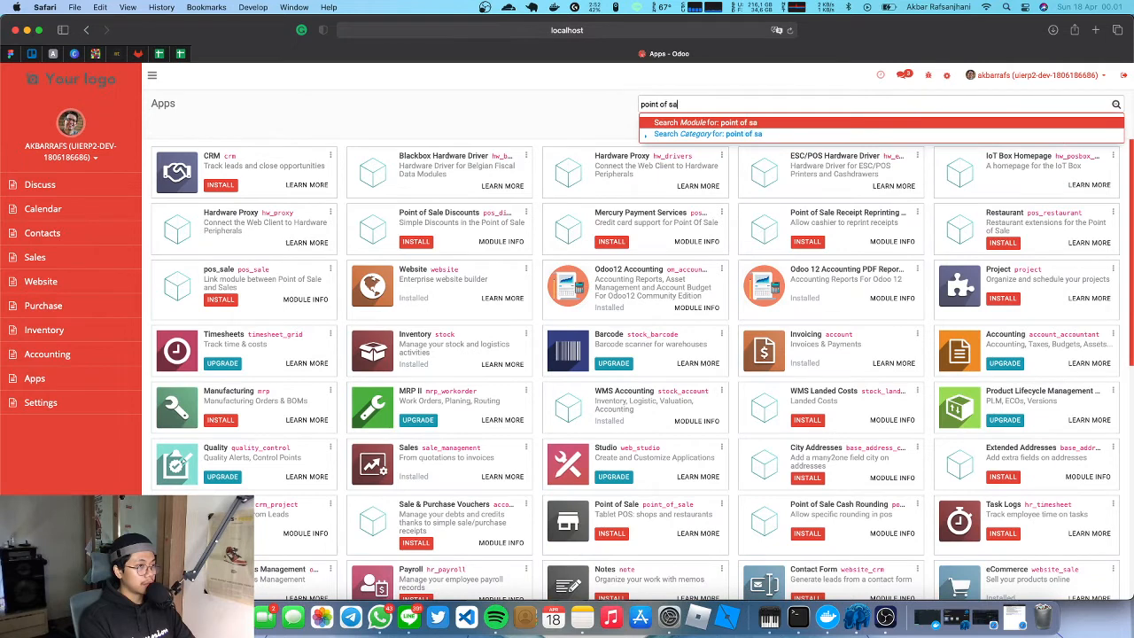
pyautogui.press('Return')
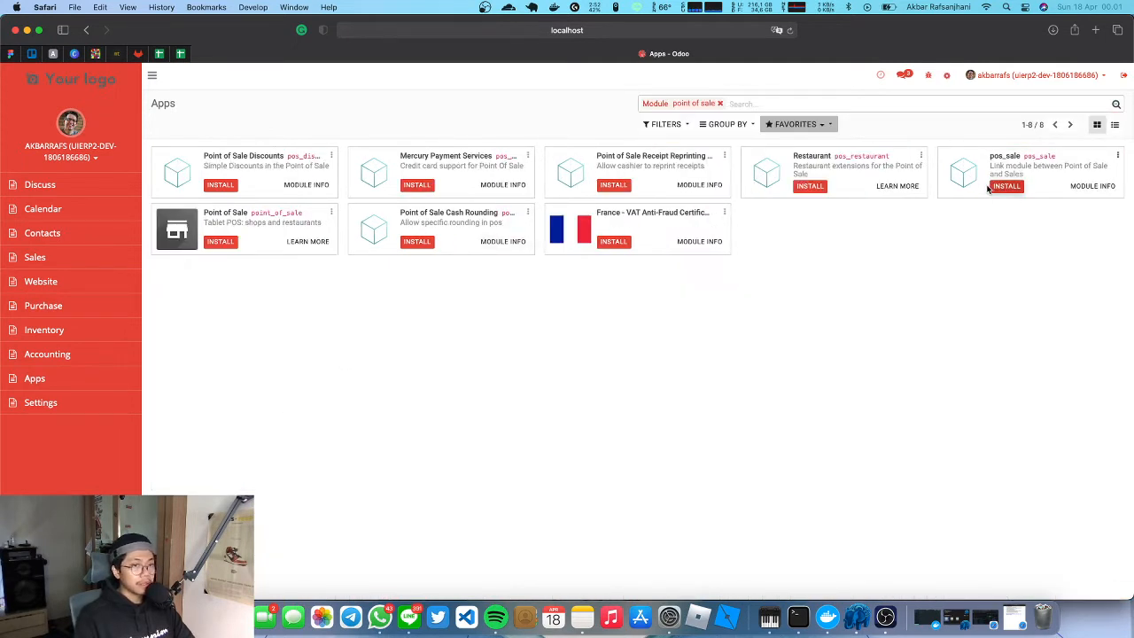
pyautogui.click(225, 245)
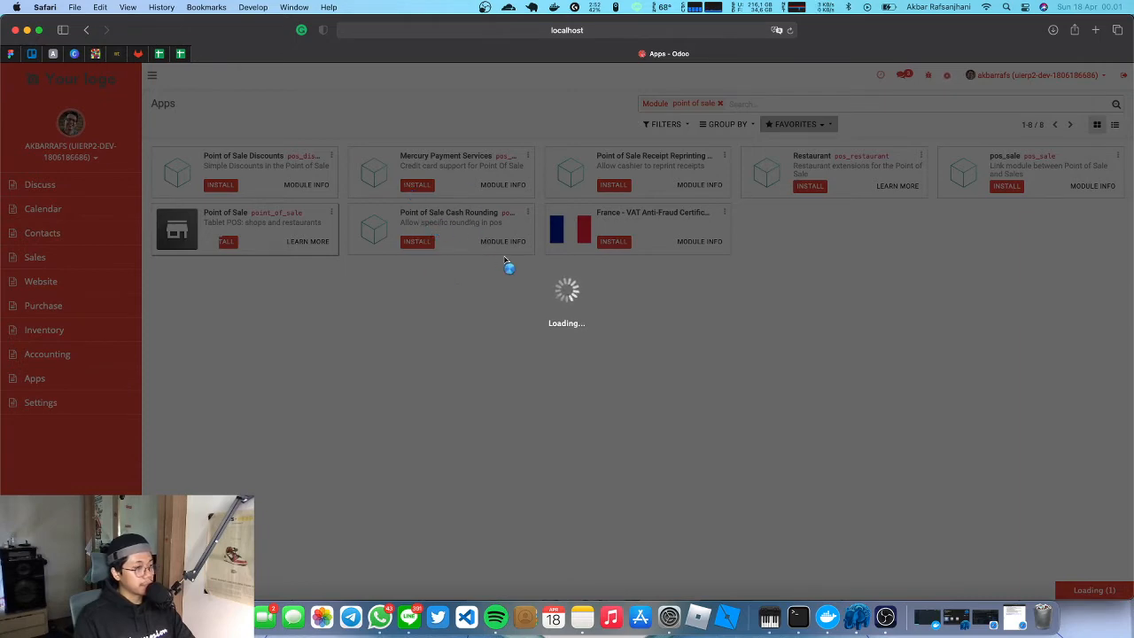
# Check the pos_access_right folder inside addons in Finder while the installation runs, and return to Safari.
pyautogui.hotkey('ctrl', 'Up')
pyautogui.click(1026, 406)
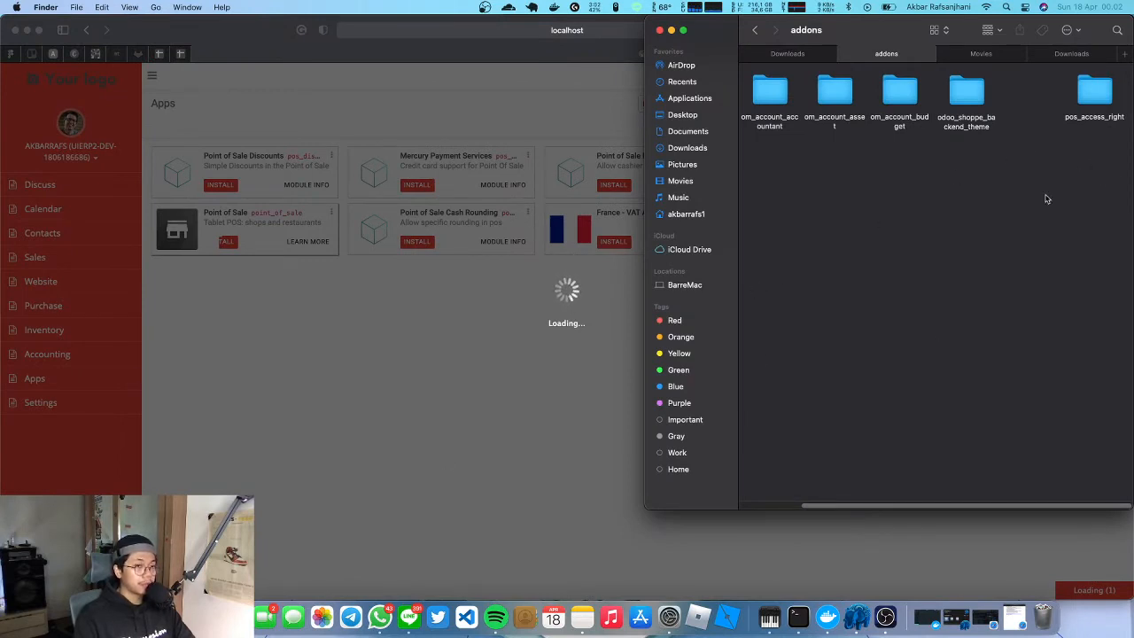
pyautogui.click(311, 422)
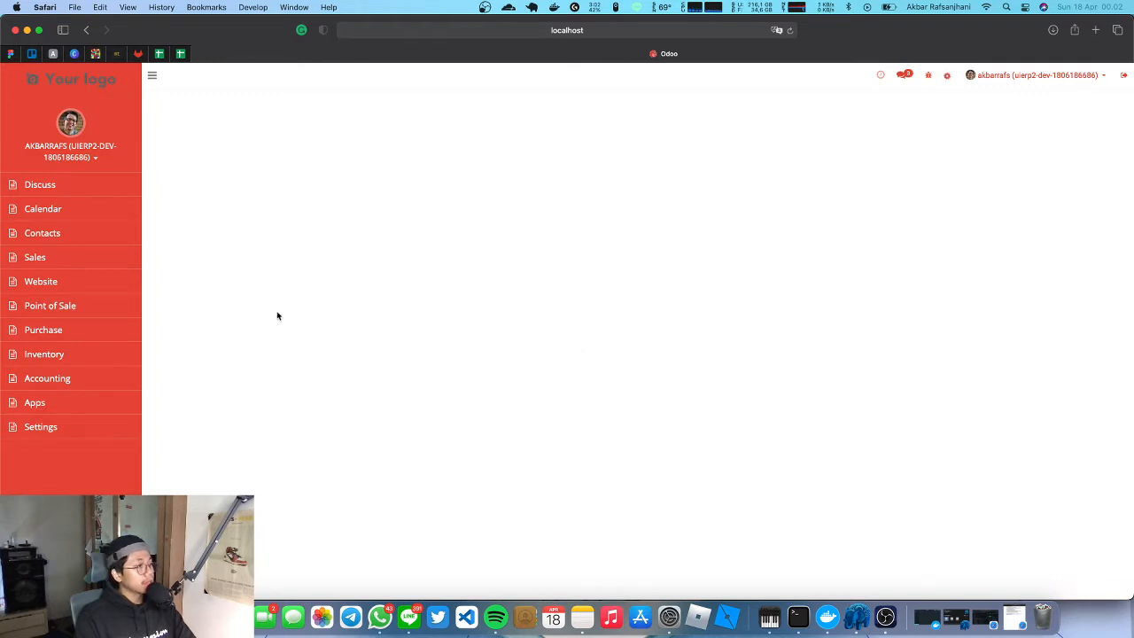
# Reopen the Apps list and search it for "point of sale".
pyautogui.click(82, 403)
pyautogui.click(74, 428)
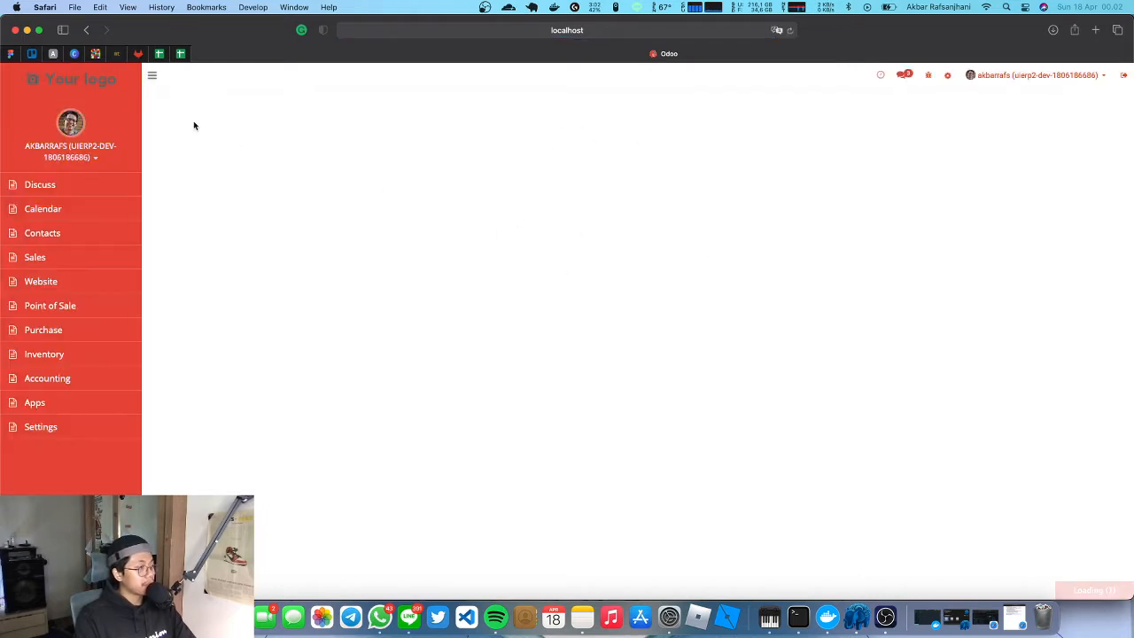
pyautogui.click(729, 105)
pyautogui.write('po')
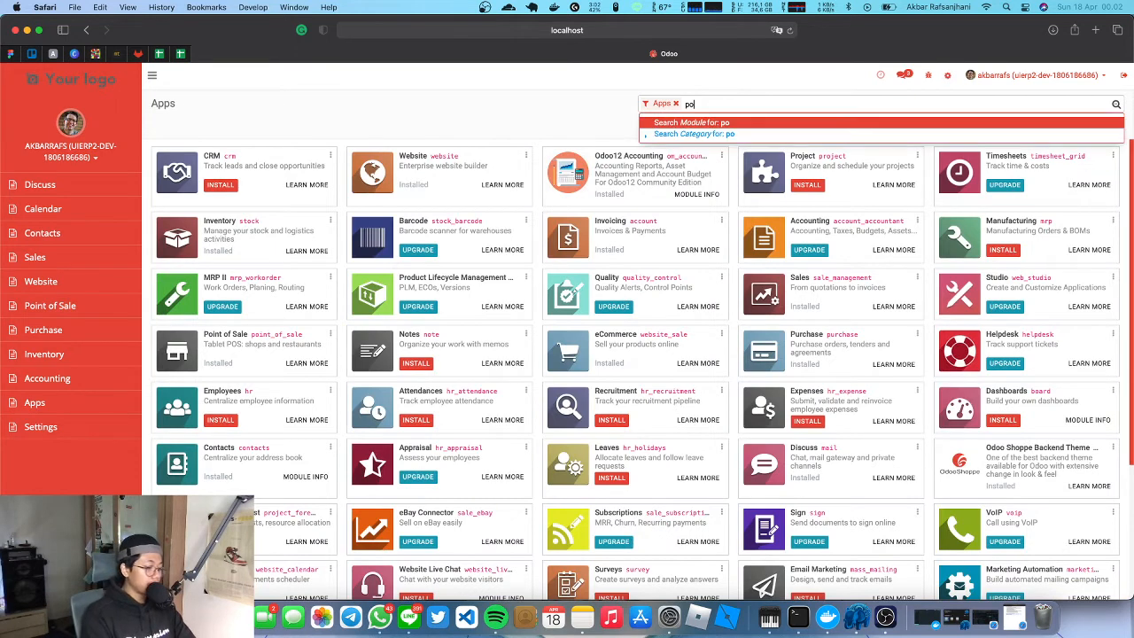
pyautogui.write('int of sale')
pyautogui.press('Return')
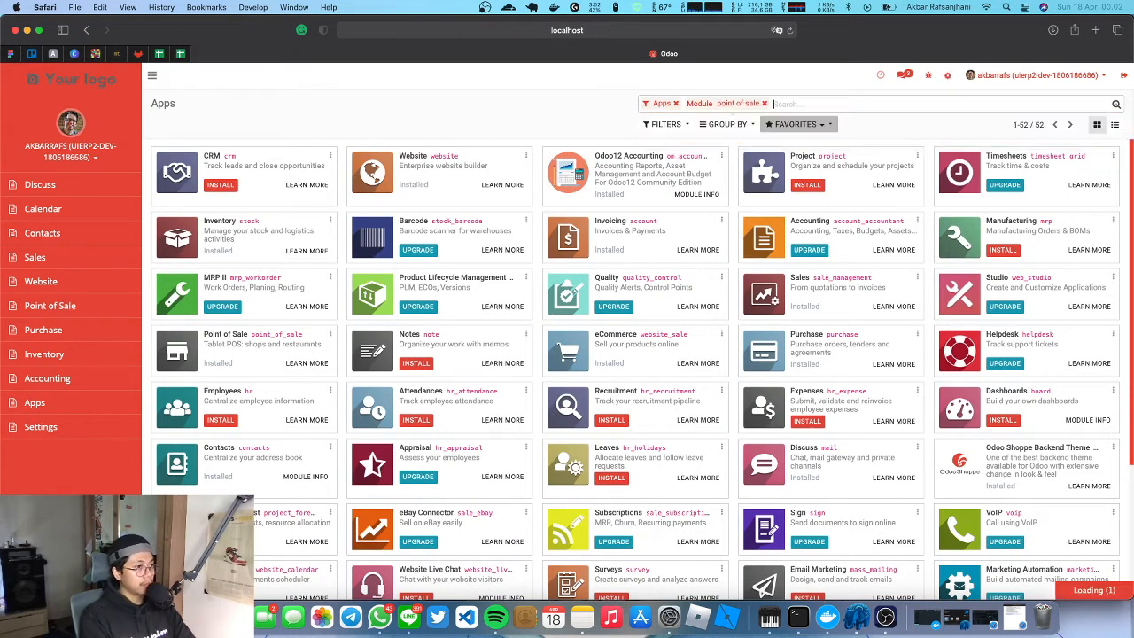
# Retry the module search with "point", "point of" and "point of sale", clearing the search term at the end.
pyautogui.click(764, 105)
pyautogui.write('point')
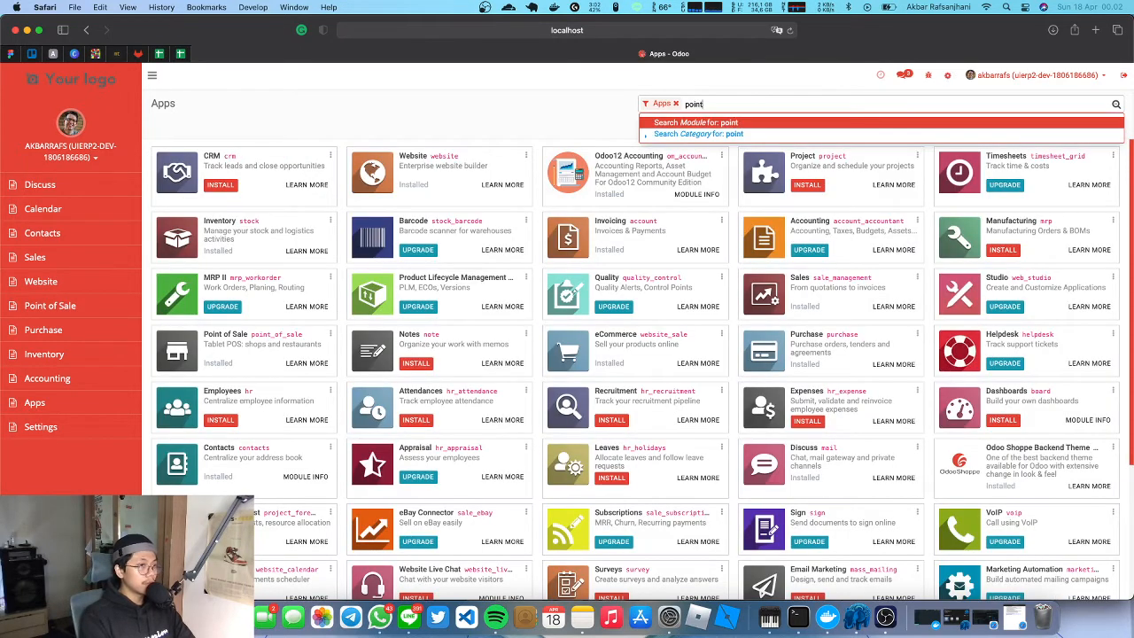
pyautogui.press('Return')
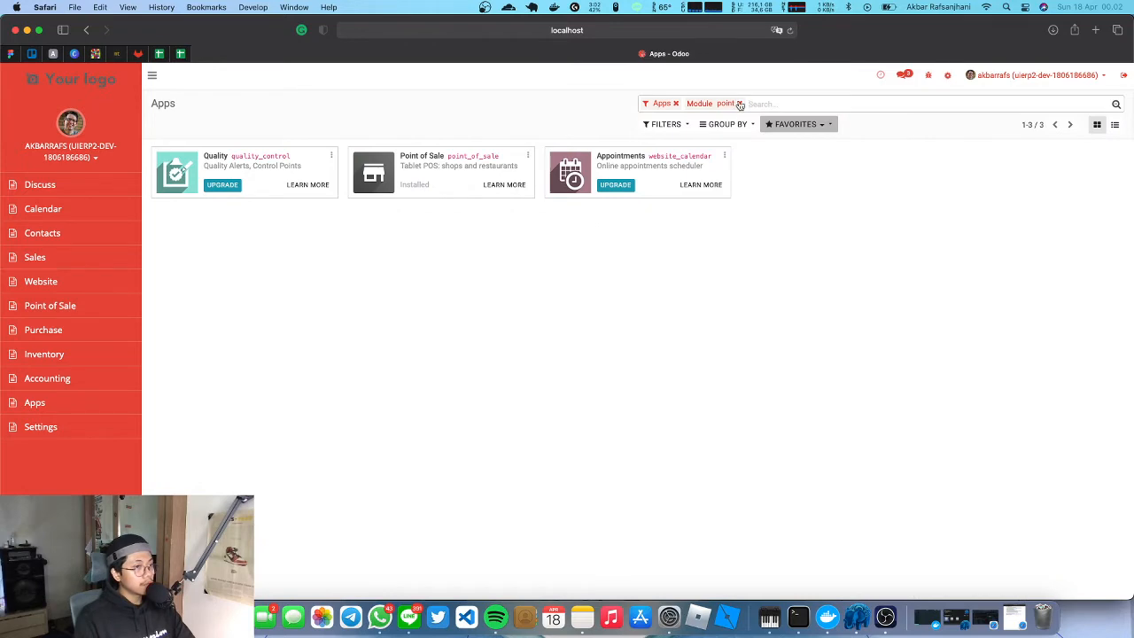
pyautogui.click(739, 104)
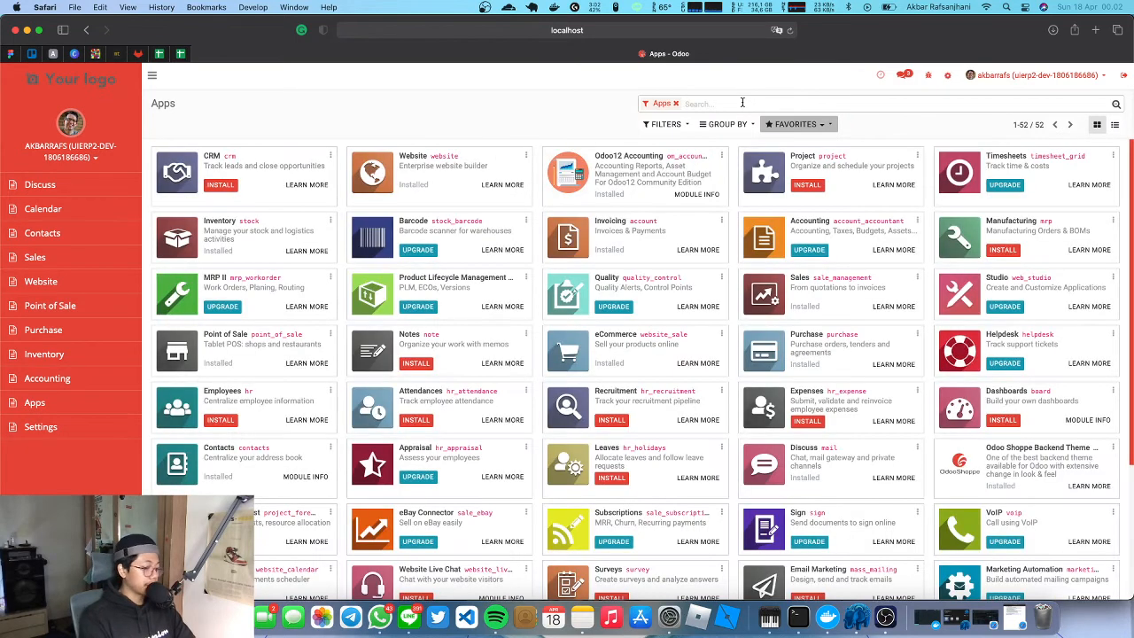
pyautogui.write('point of')
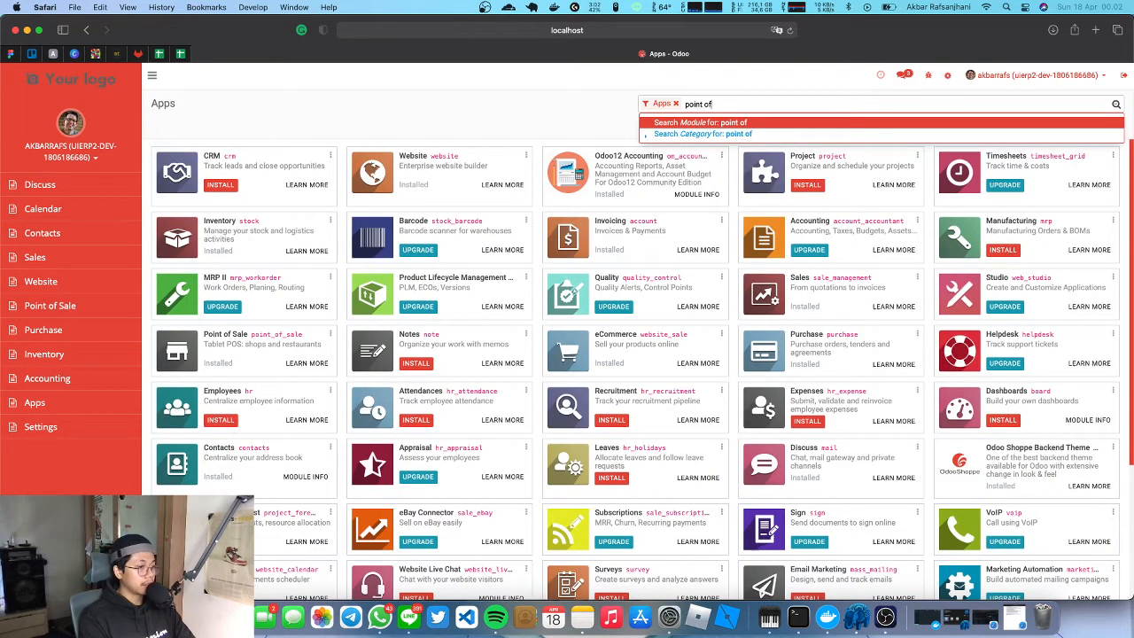
pyautogui.press('Return')
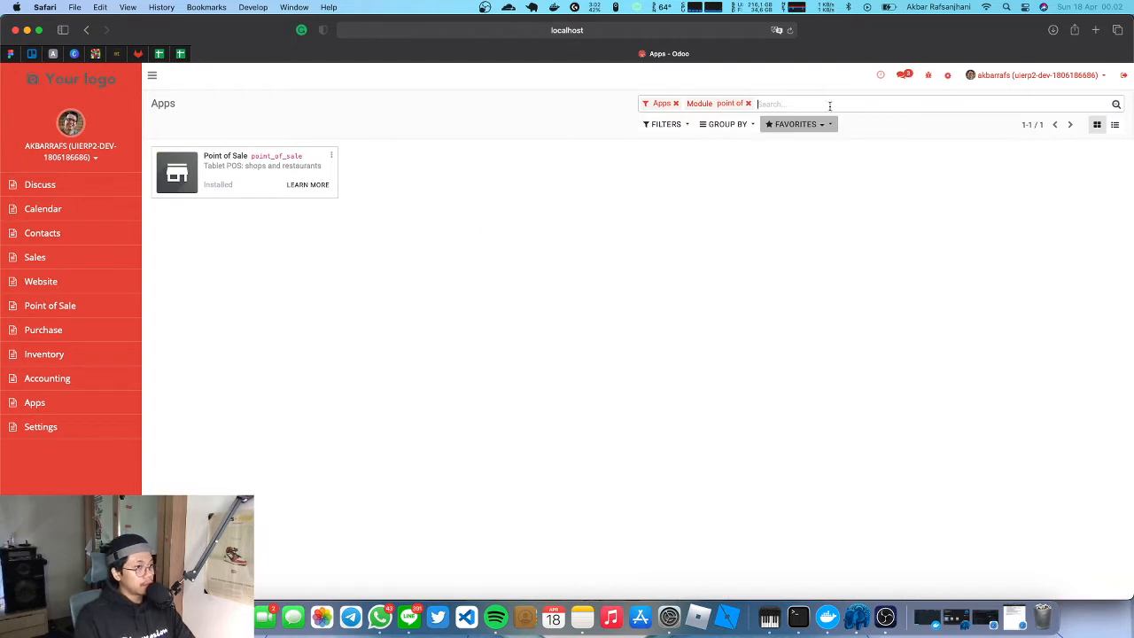
pyautogui.write('point of sale')
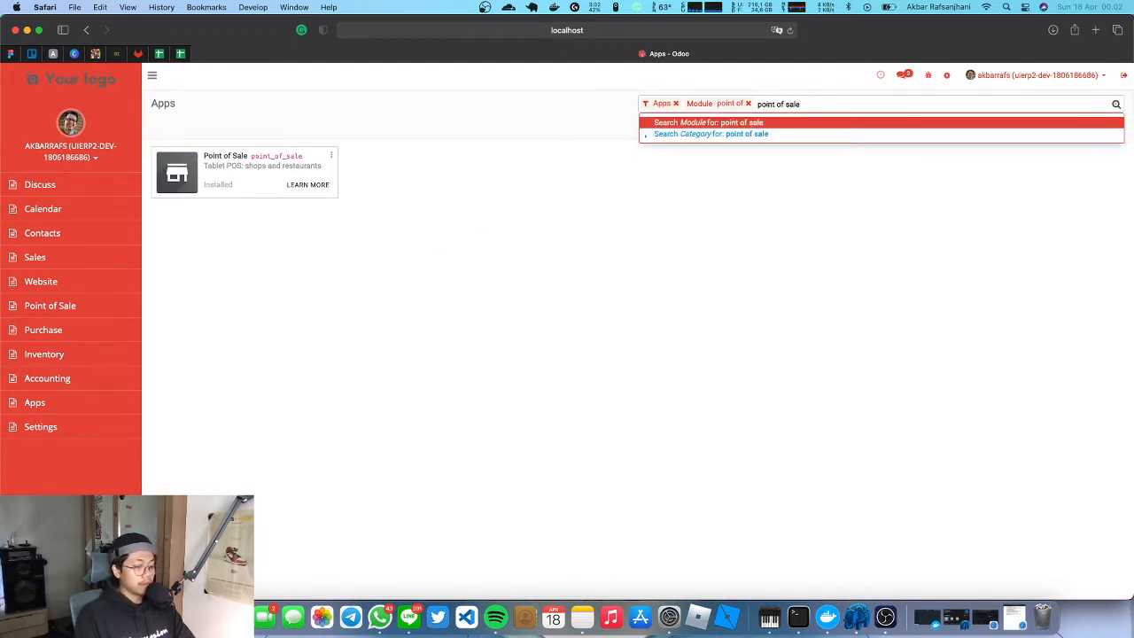
pyautogui.press('Return')
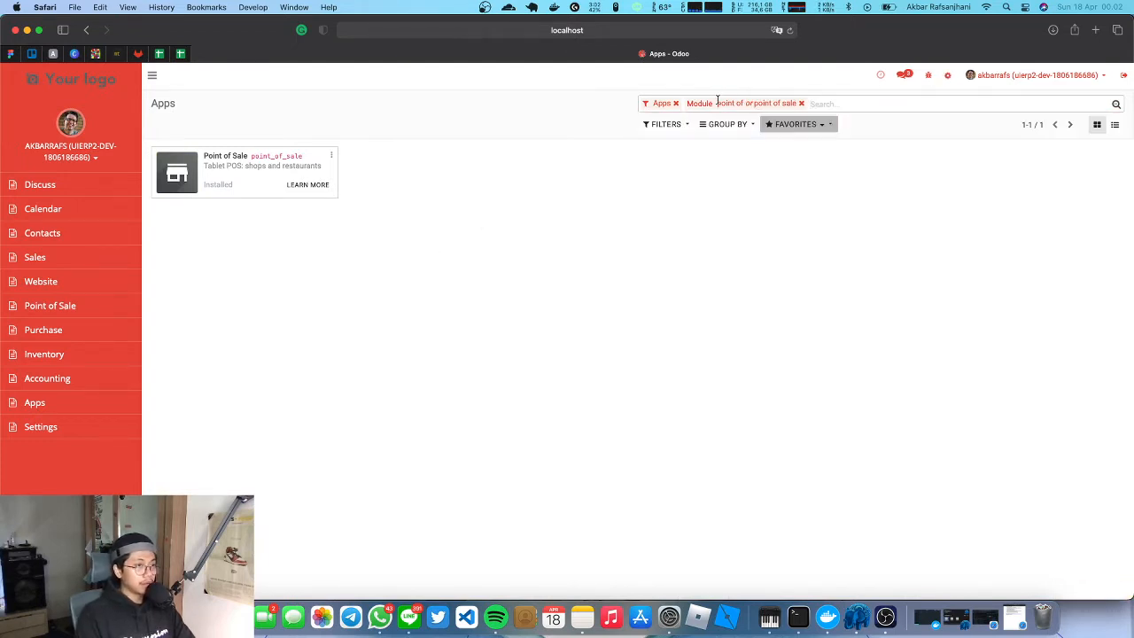
pyautogui.click(804, 104)
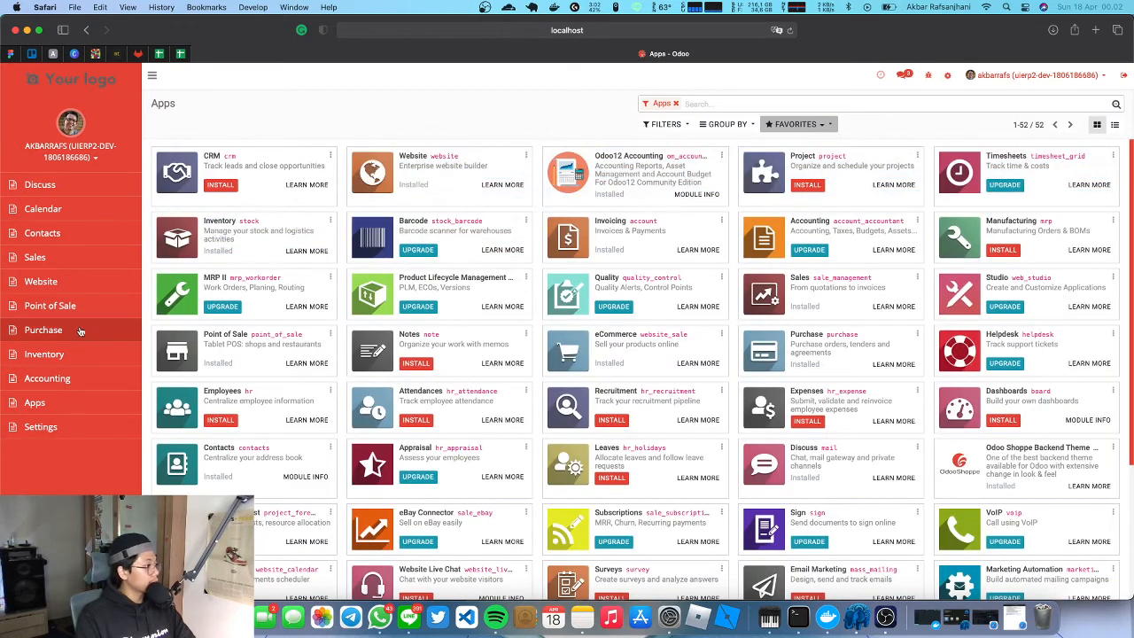
# Open the Point of Sale dashboard showing the Shop.
pyautogui.click(44, 305)
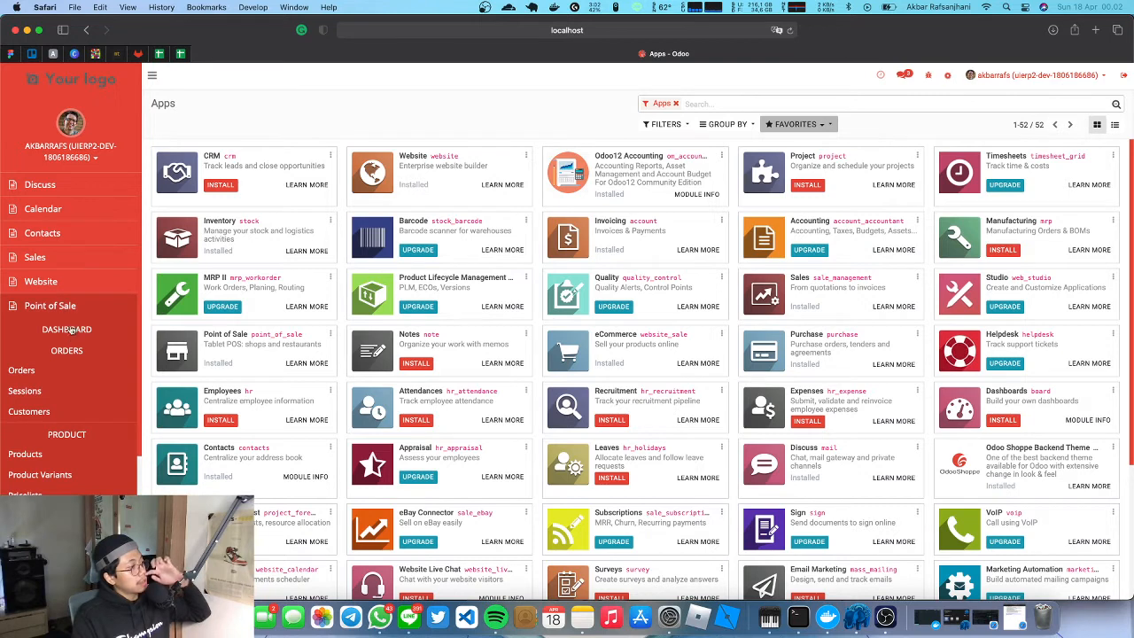
pyautogui.click(71, 329)
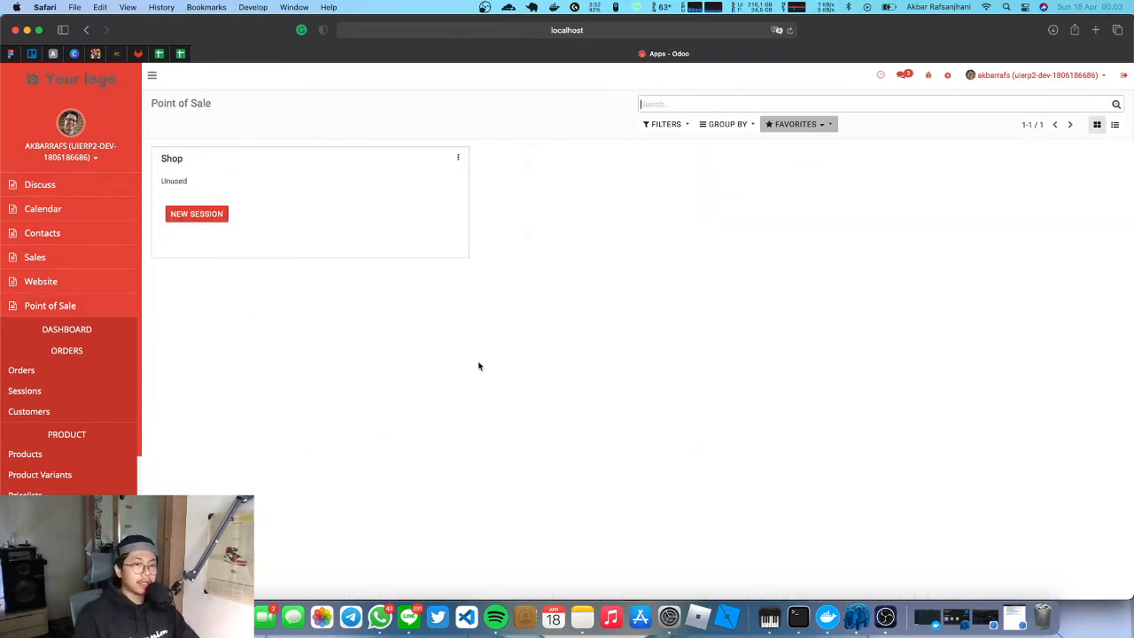
pyautogui.hotkey('ctrl', 'Up')
pyautogui.hotkey('ctrl', 'Up')
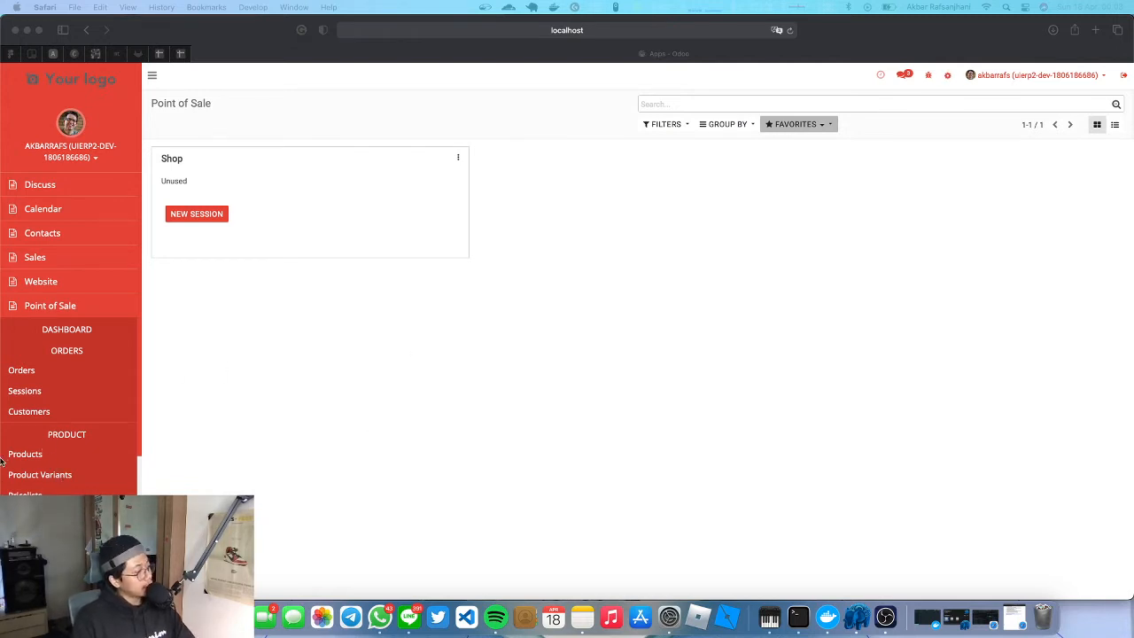
# In the Point of Sale product configuration, create and save a PoS category named Furniture.
pyautogui.scroll(-3, 2, 460)
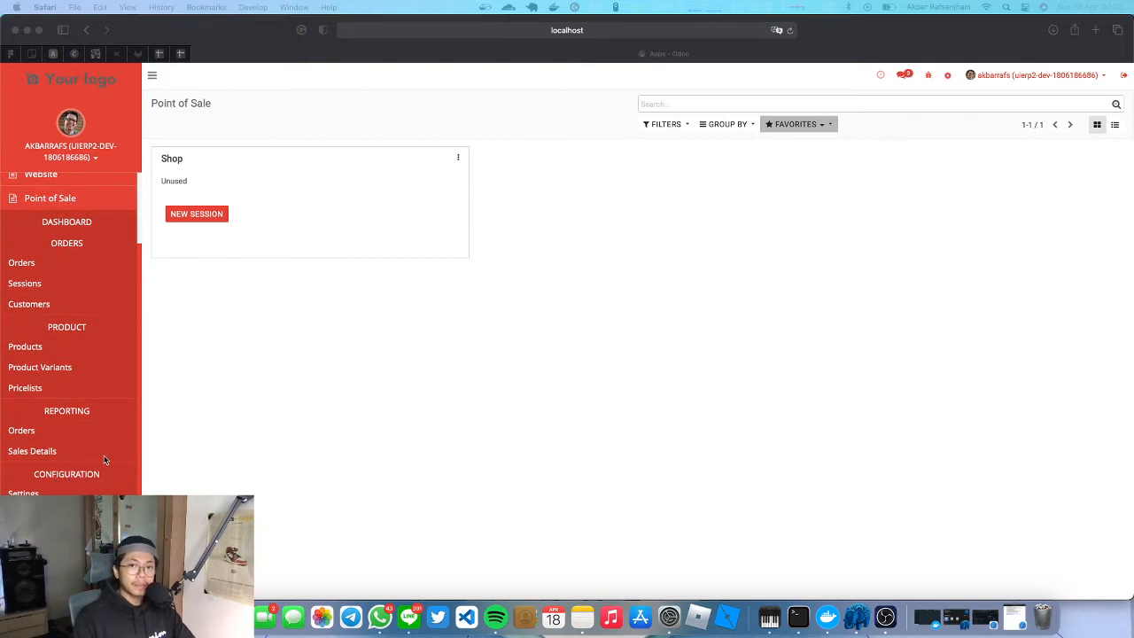
pyautogui.scroll(-3, 31, 484)
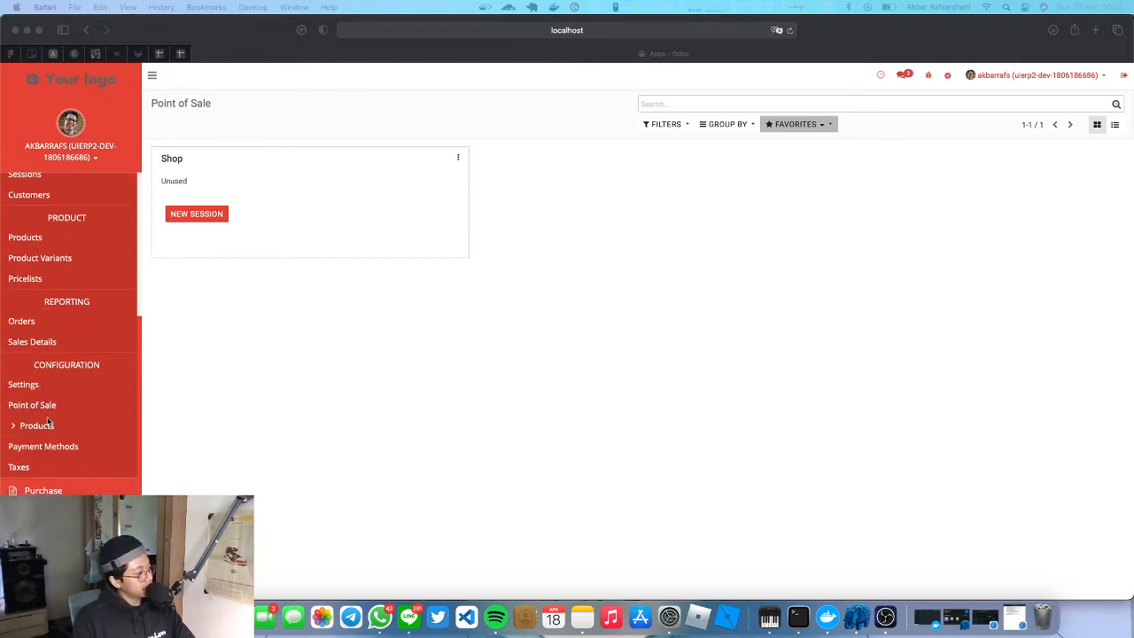
pyautogui.scroll(2, 42, 443)
pyautogui.click(46, 480)
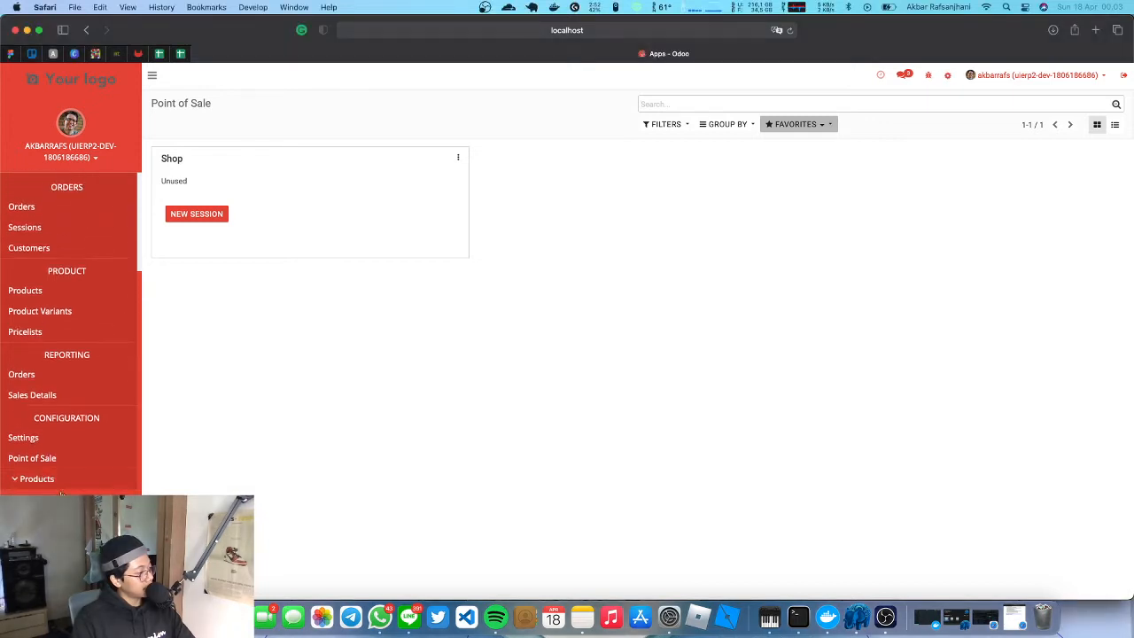
pyautogui.scroll(-2, 49, 469)
pyautogui.click(56, 446)
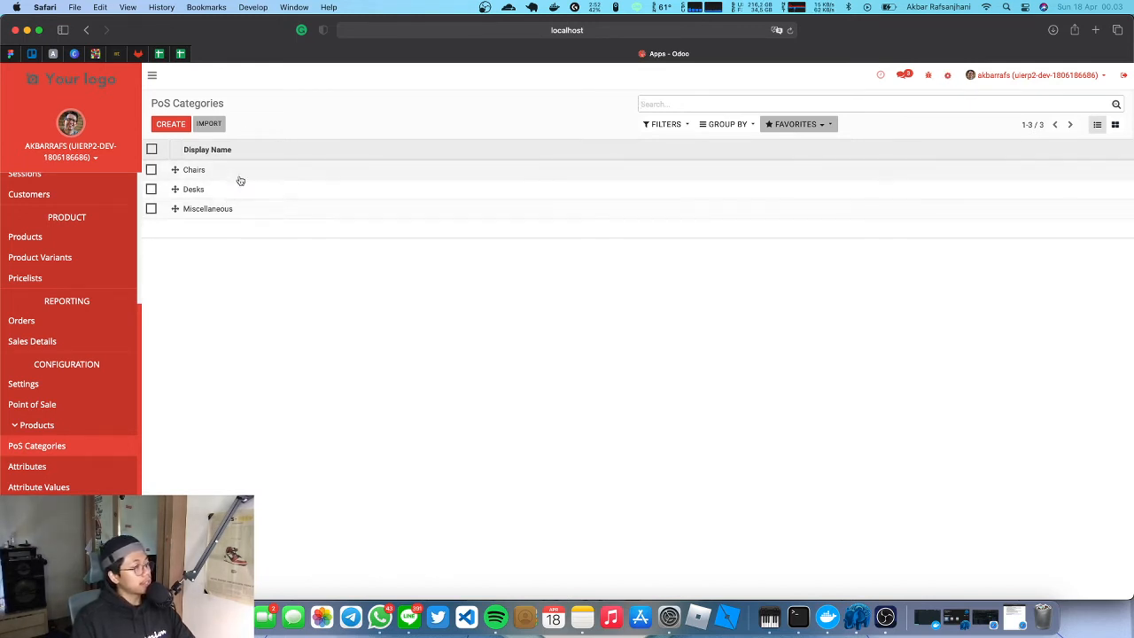
pyautogui.click(170, 127)
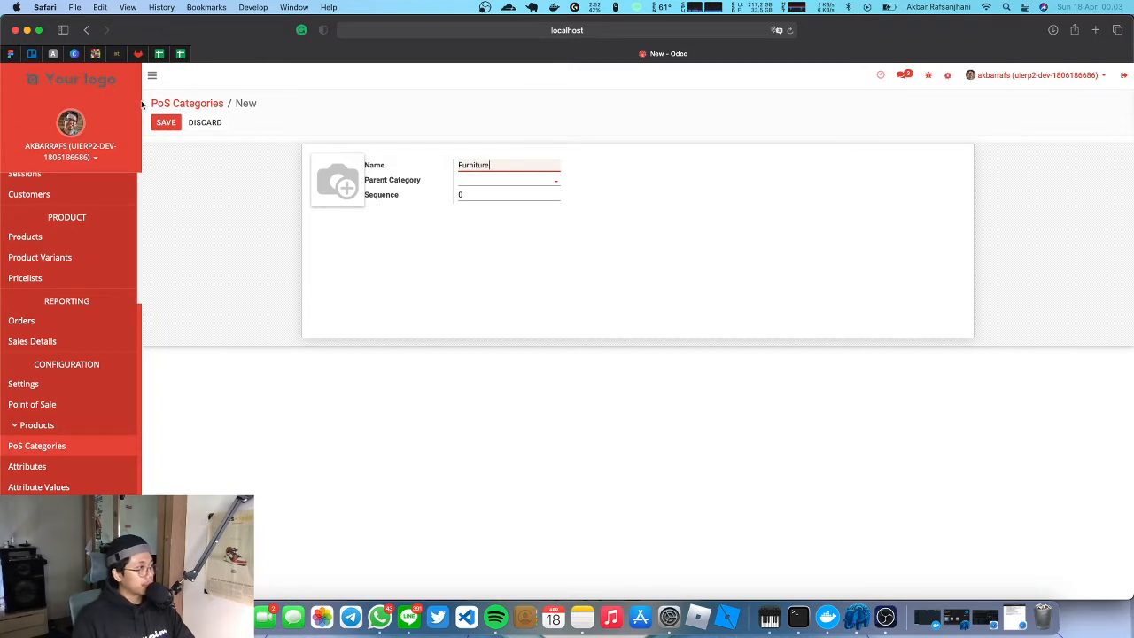
pyautogui.click(166, 122)
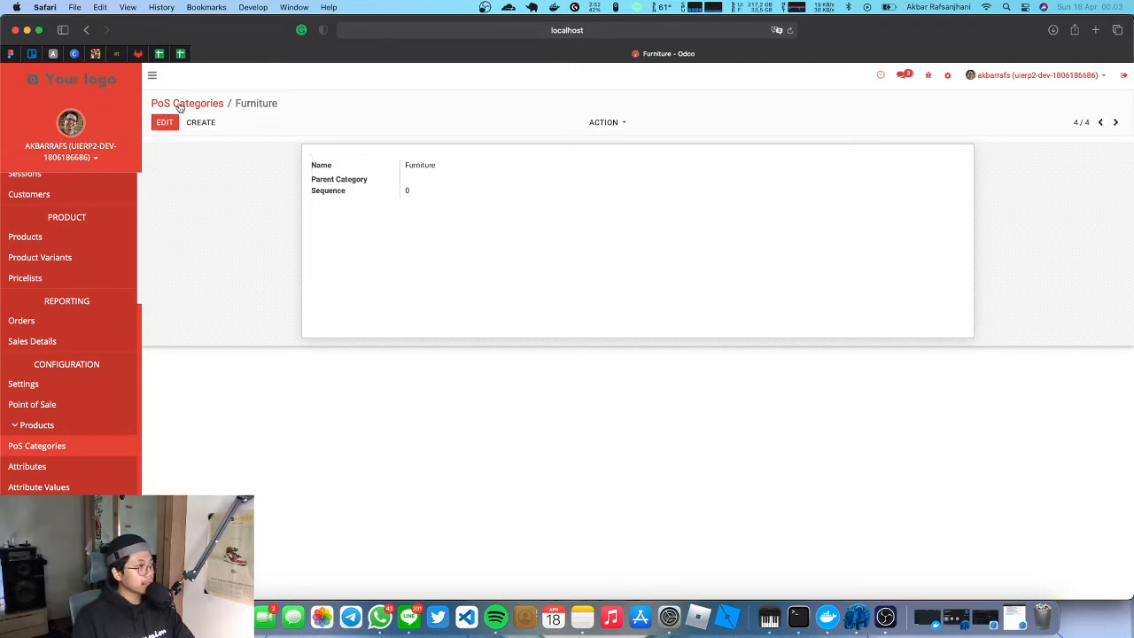
# Set the parent category of the Chairs PoS category to Furniture and save it.
pyautogui.click(178, 104)
pyautogui.click(292, 192)
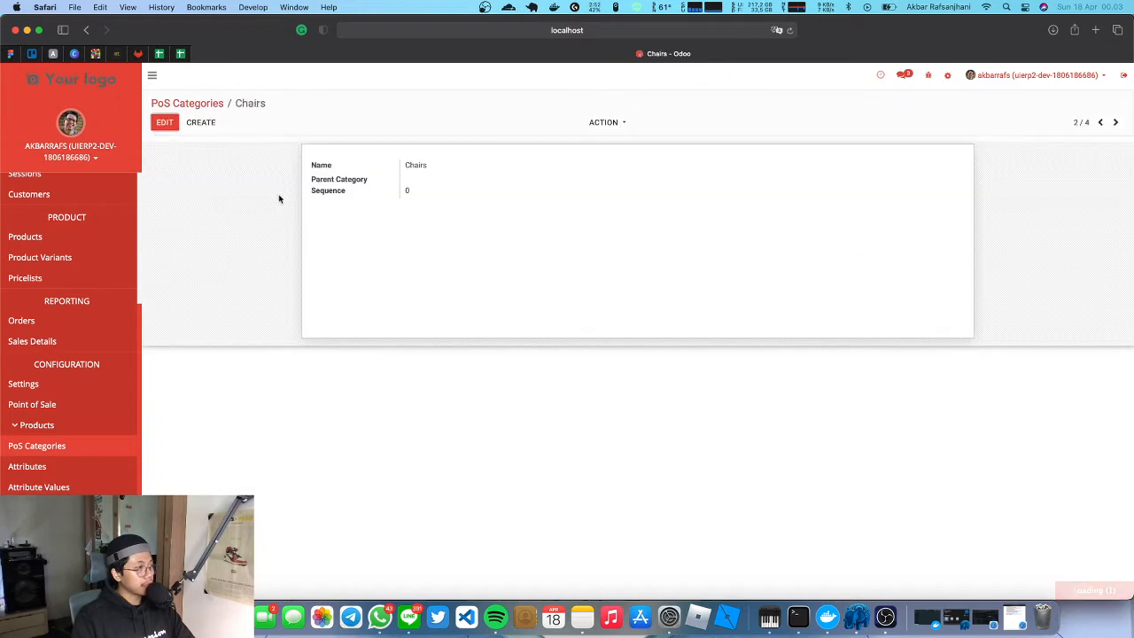
pyautogui.click(174, 125)
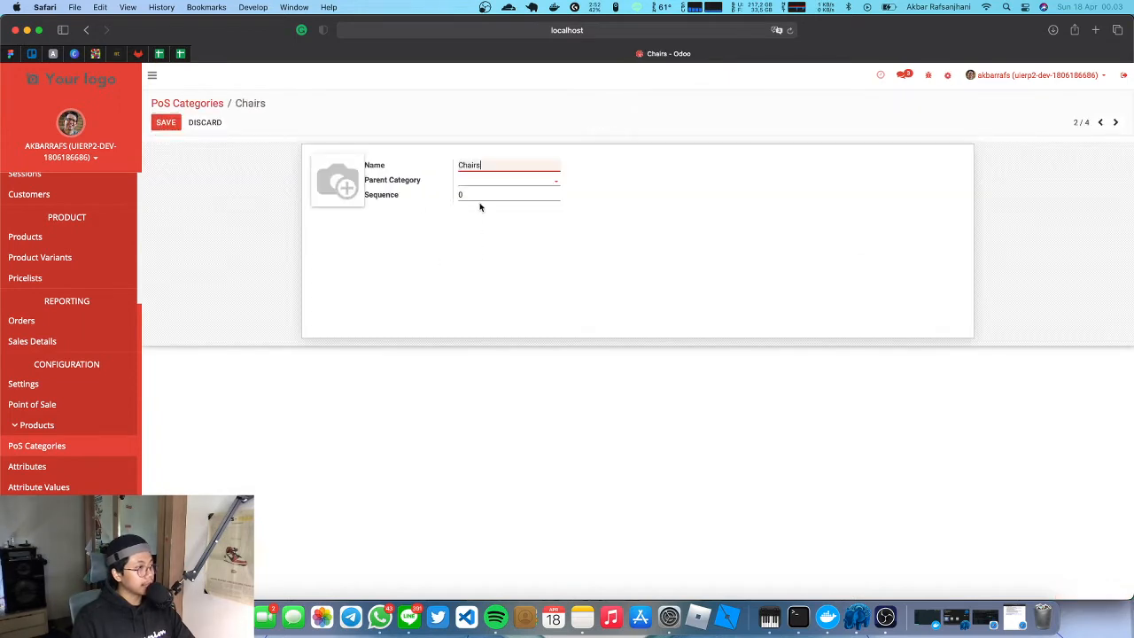
pyautogui.click(544, 183)
pyautogui.click(525, 198)
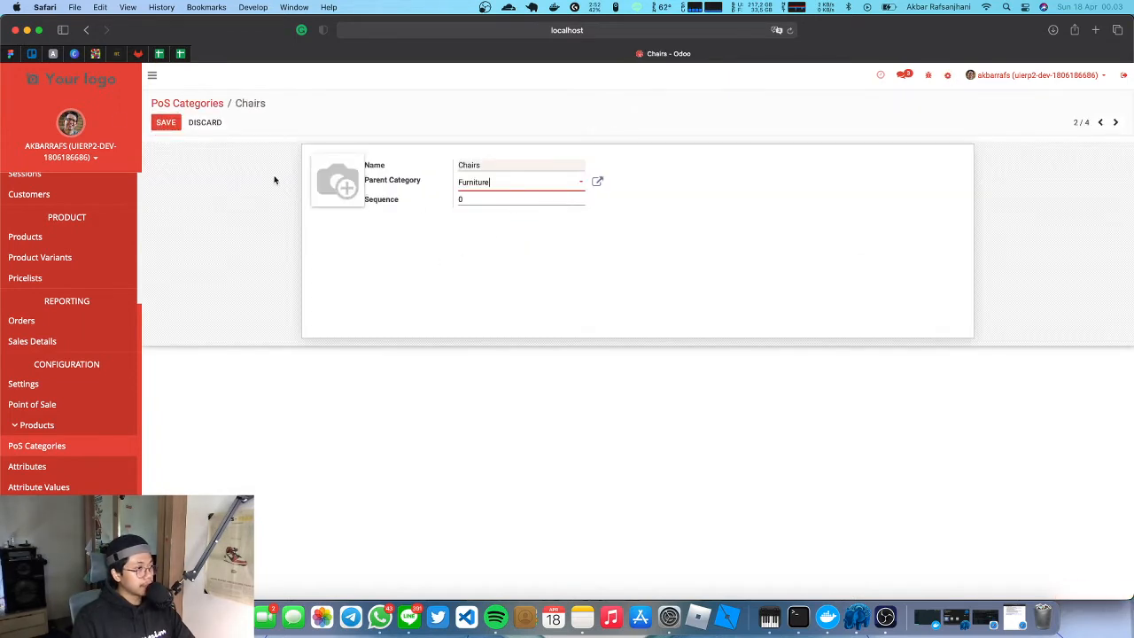
pyautogui.click(158, 124)
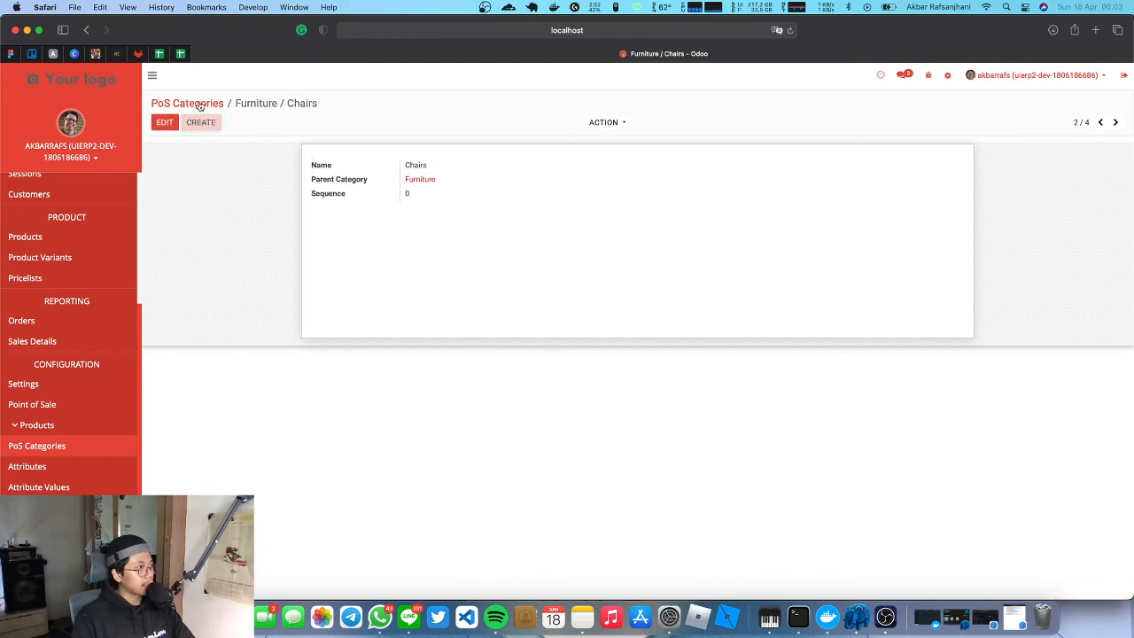
pyautogui.click(187, 104)
pyautogui.click(209, 214)
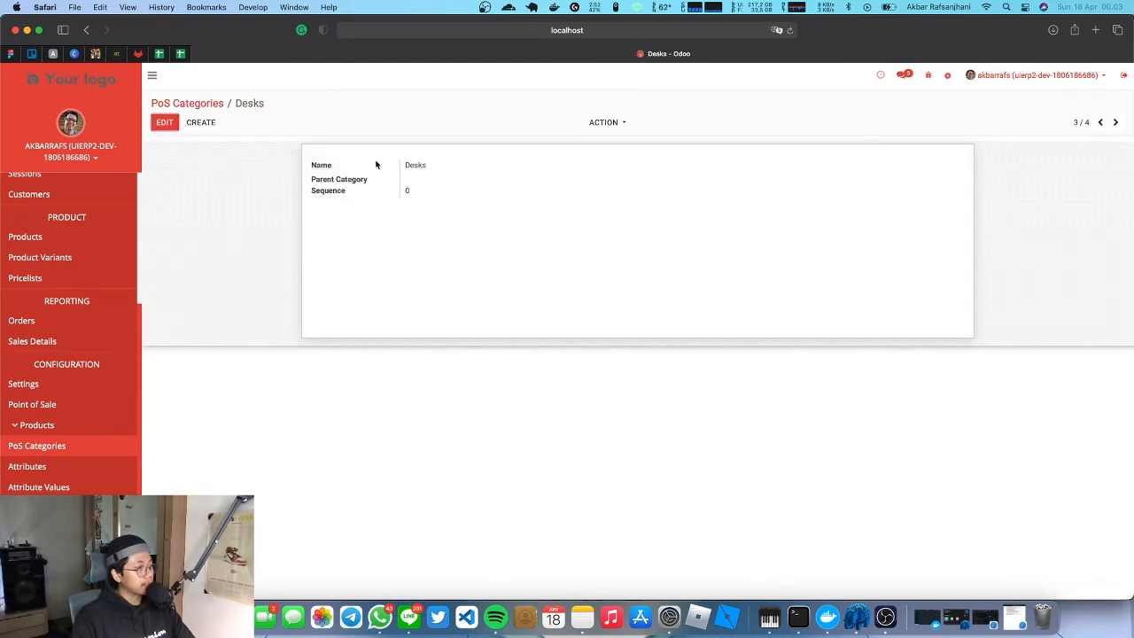
pyautogui.click(161, 123)
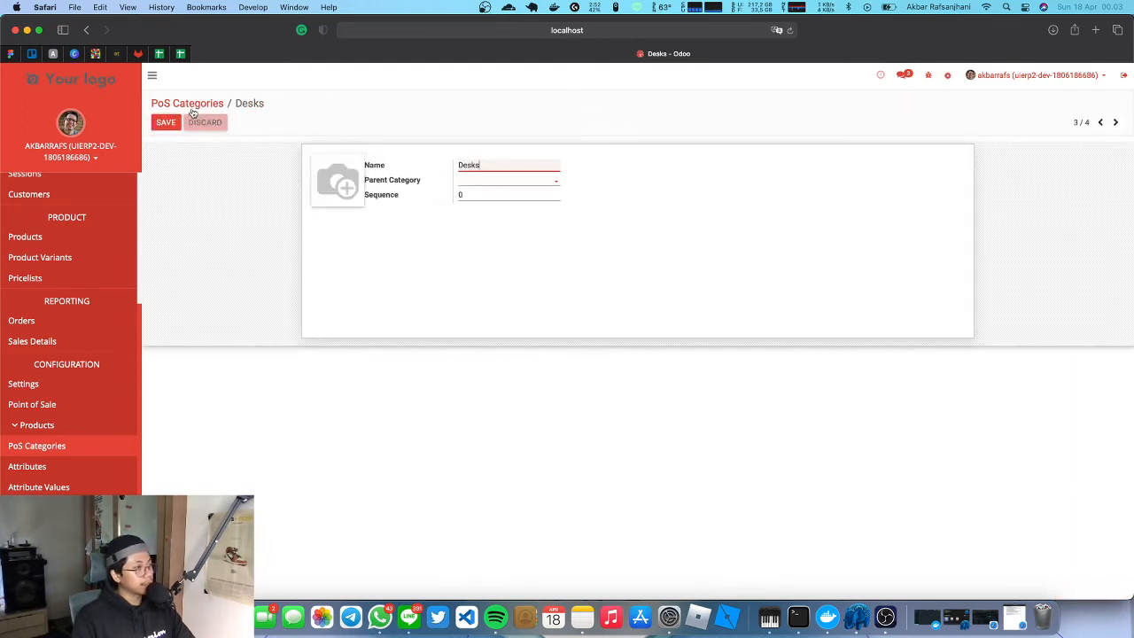
pyautogui.click(165, 104)
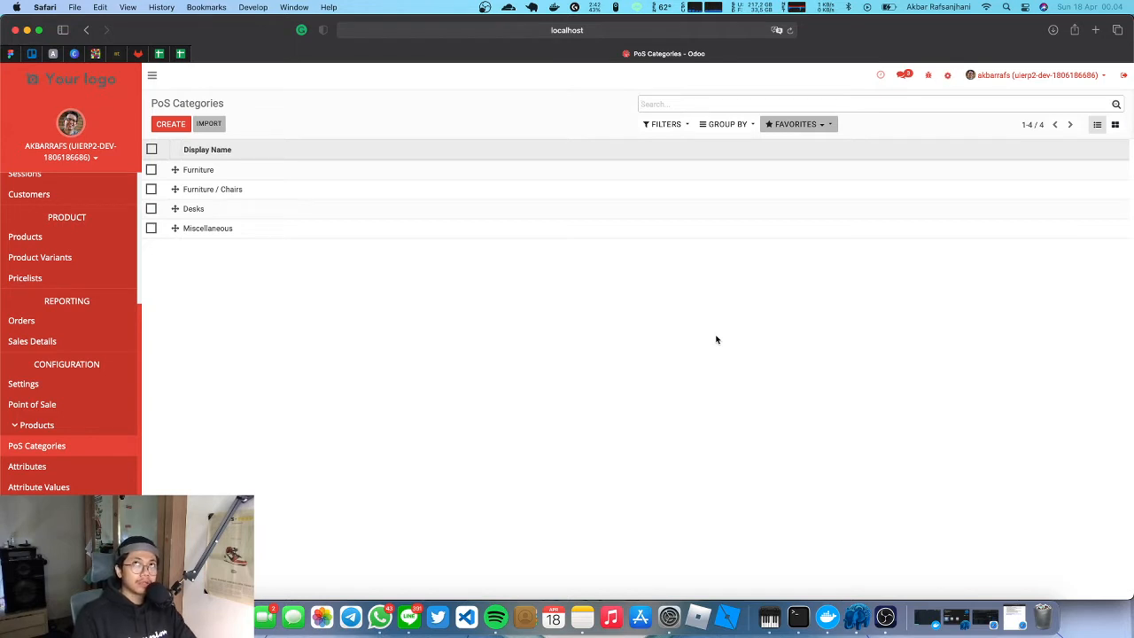
# Collapse the product configuration entries and open the Point of Sale product list.
pyautogui.click(36, 425)
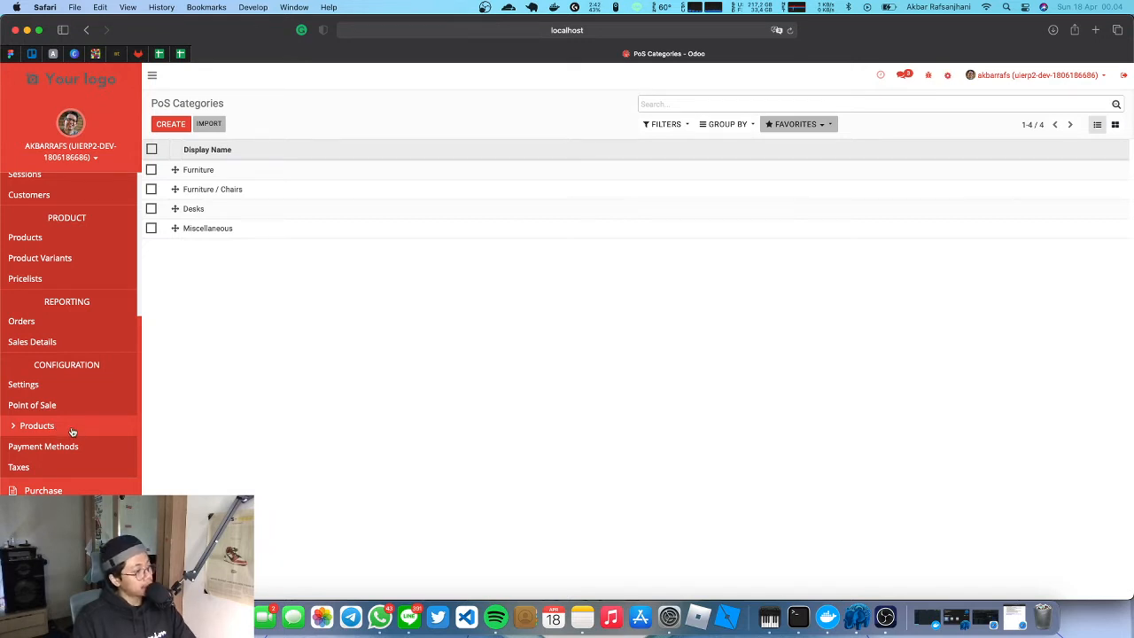
pyautogui.scroll(4, 72, 434)
pyautogui.scroll(2, 72, 434)
pyautogui.click(69, 453)
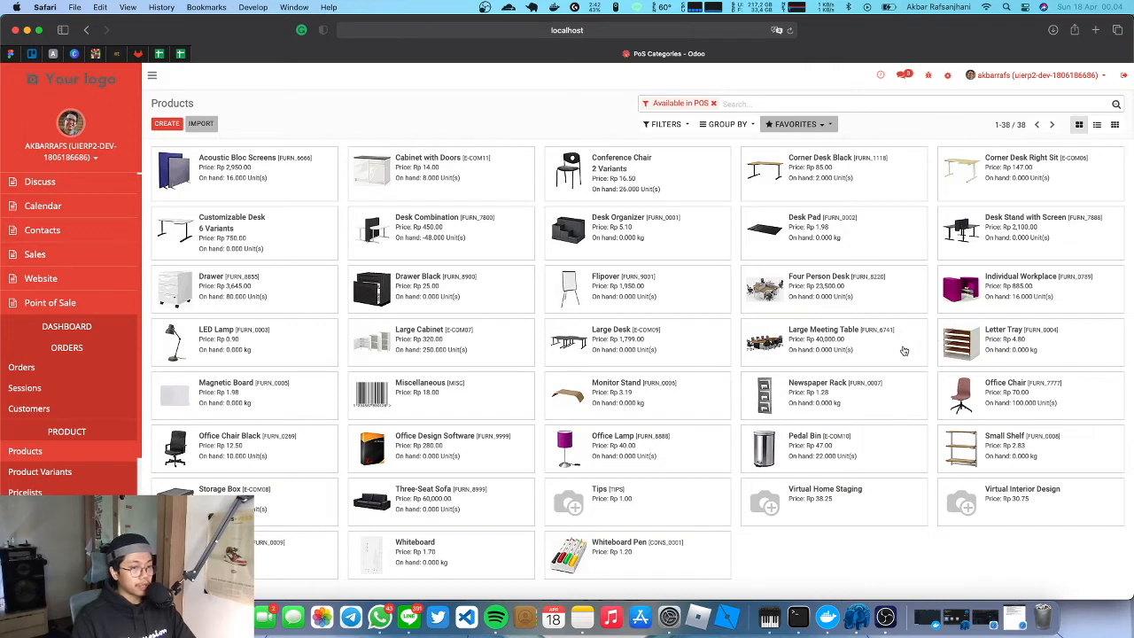
# In a new browser tab, go to google.com and run an image search for "kursi gaming".
pyautogui.click(1095, 29)
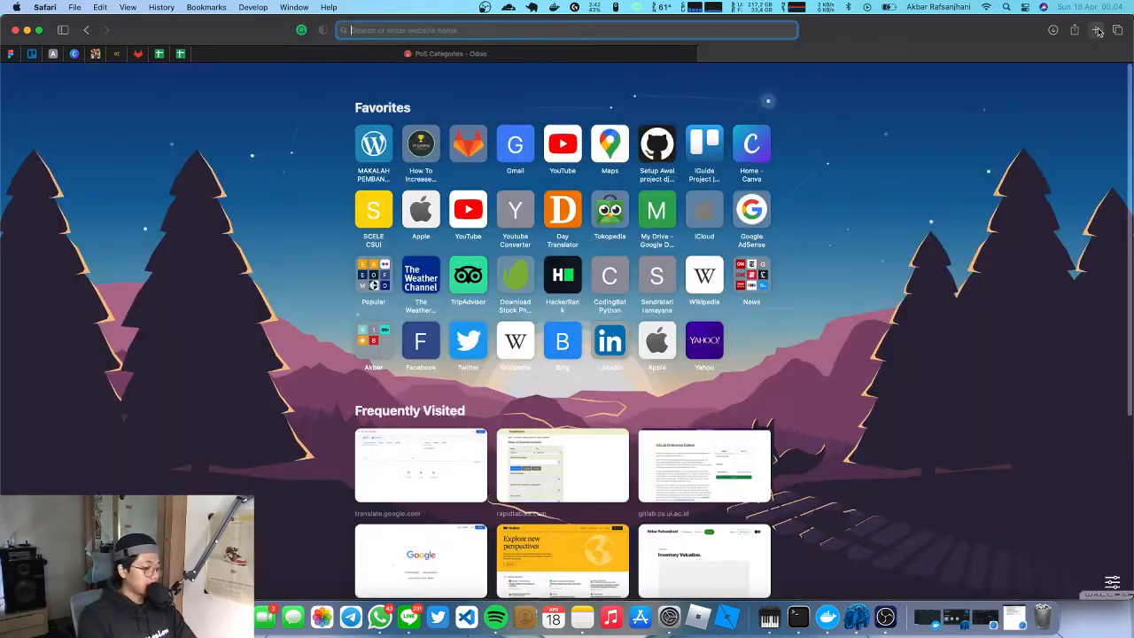
pyautogui.write('google.com')
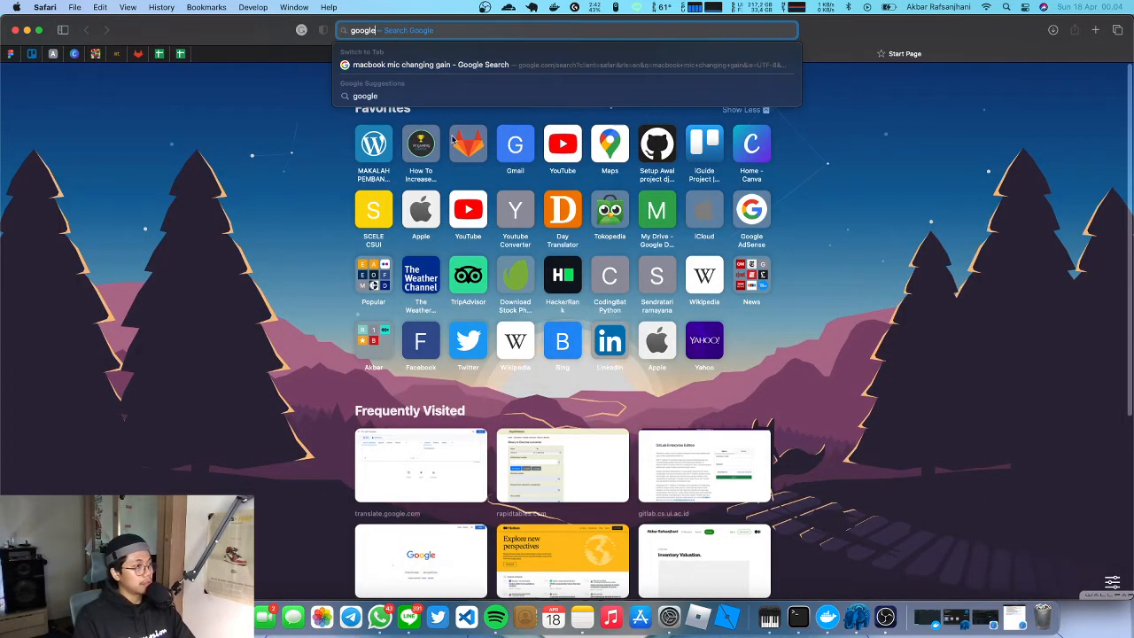
pyautogui.press('Return')
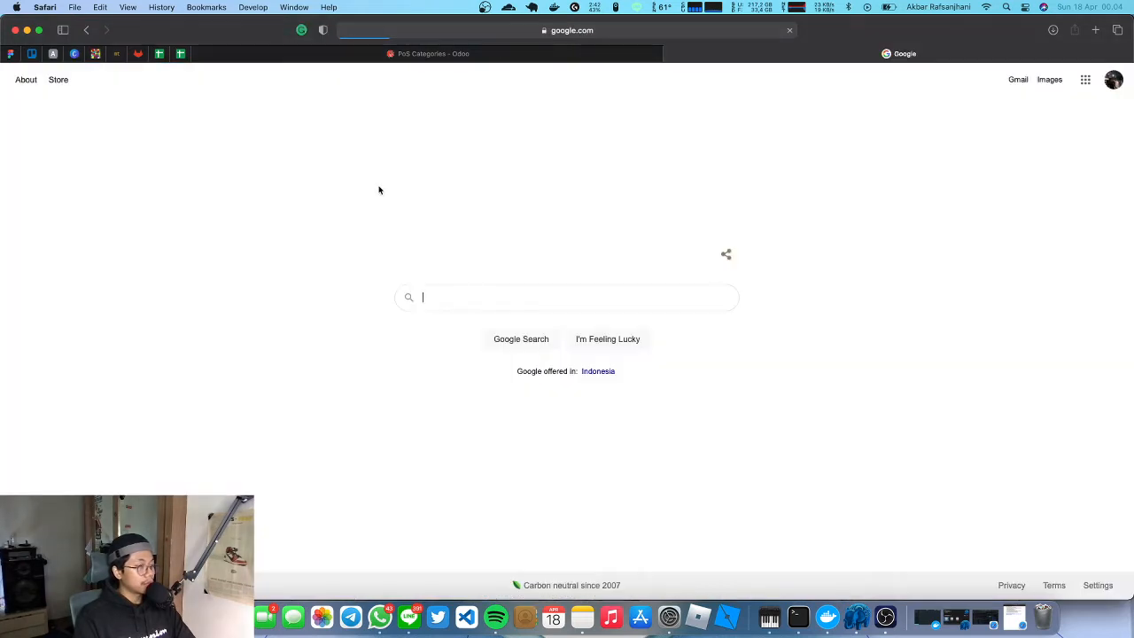
pyautogui.click(516, 293)
pyautogui.write('kursi gaming')
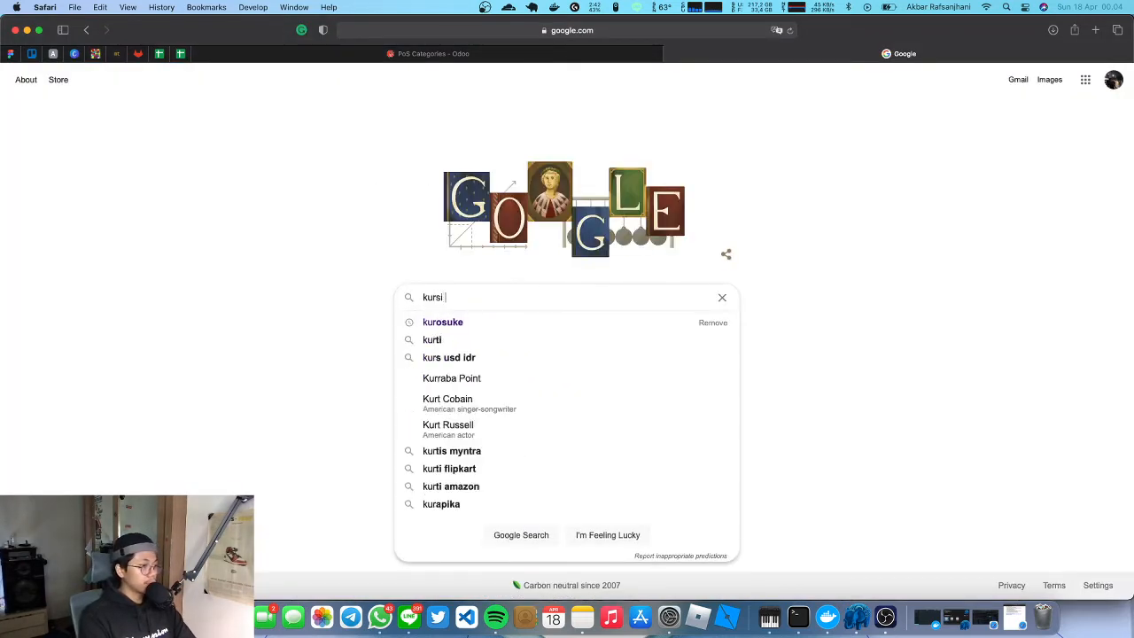
pyautogui.press('Return')
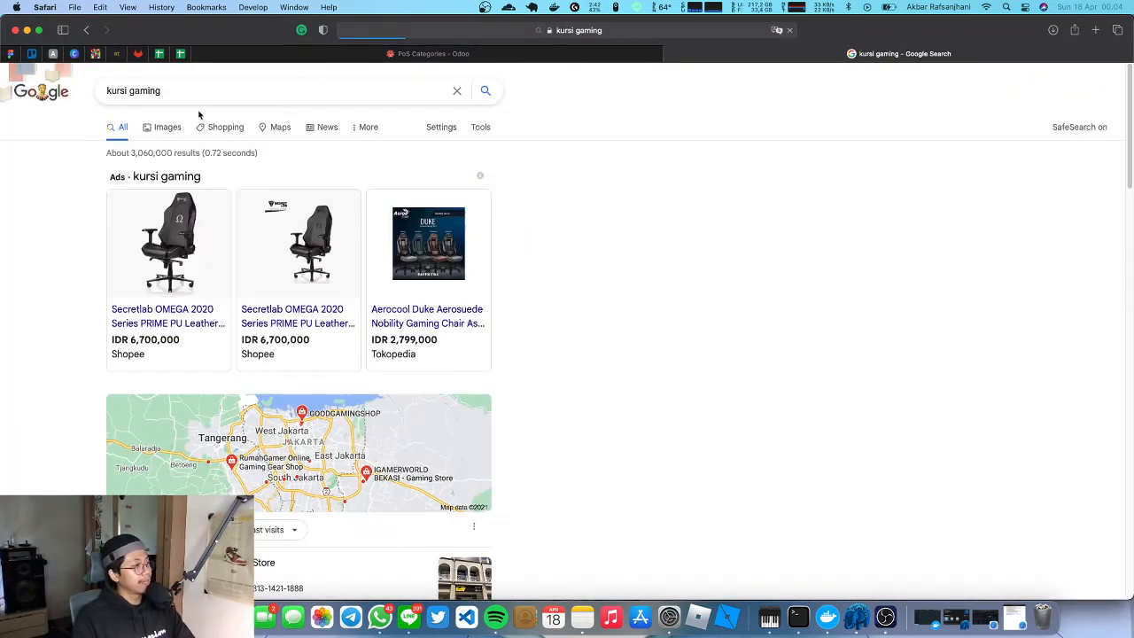
pyautogui.click(170, 124)
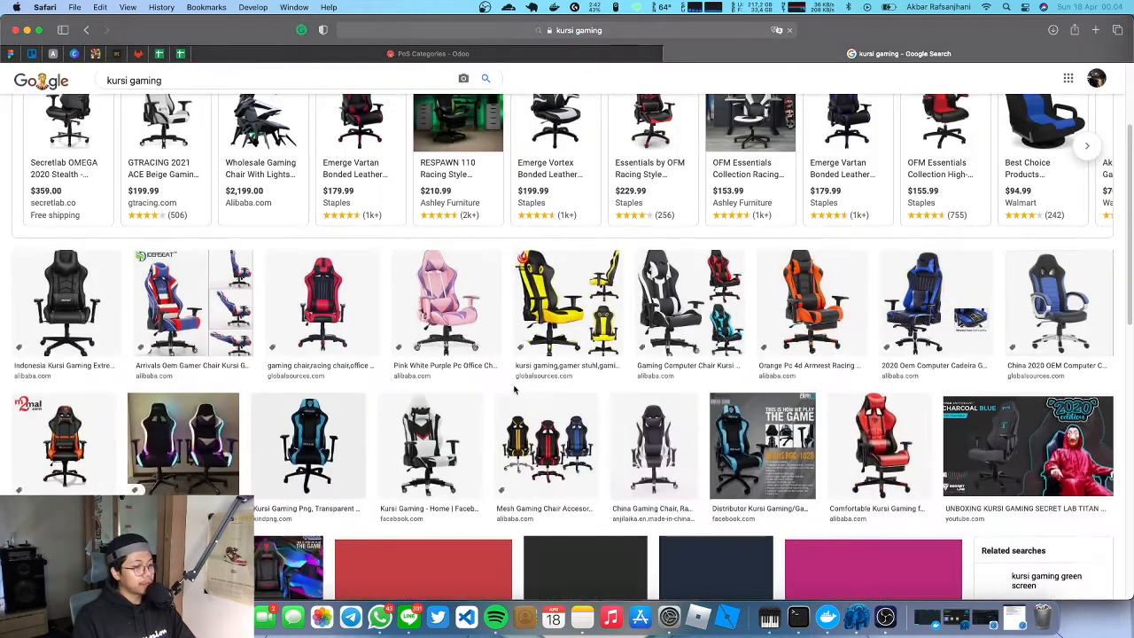
# Save the black gaming chair image from the alibaba.com result to the Pictures folder as KursiGamingGuys.
pyautogui.scroll(-4, 518, 389)
pyautogui.scroll(3, 262, 357)
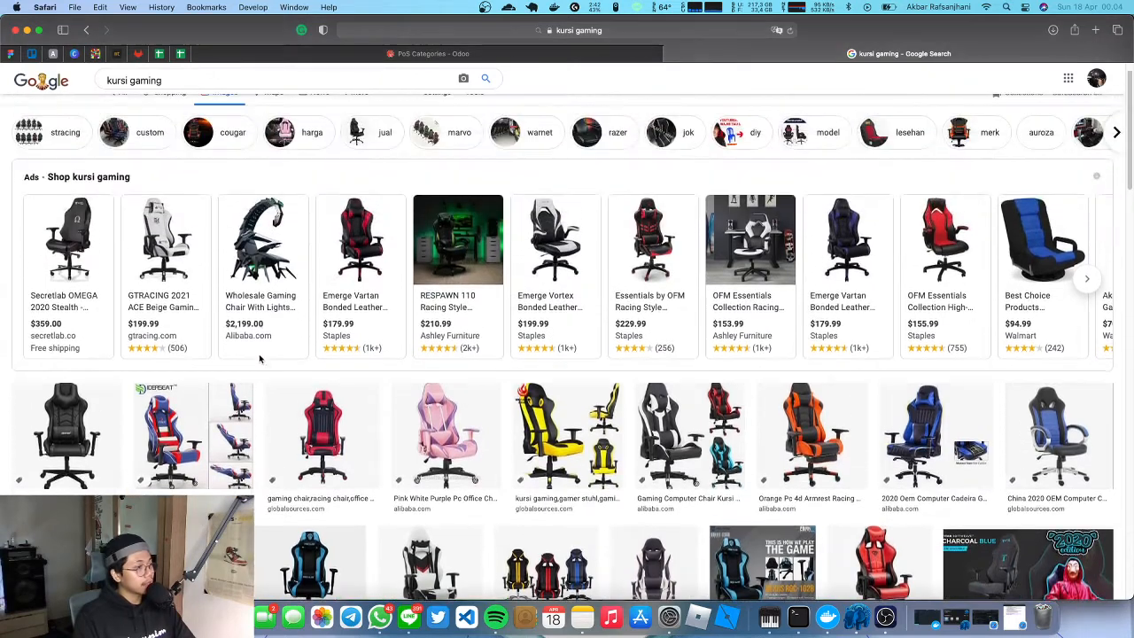
pyautogui.scroll(-2, 87, 427)
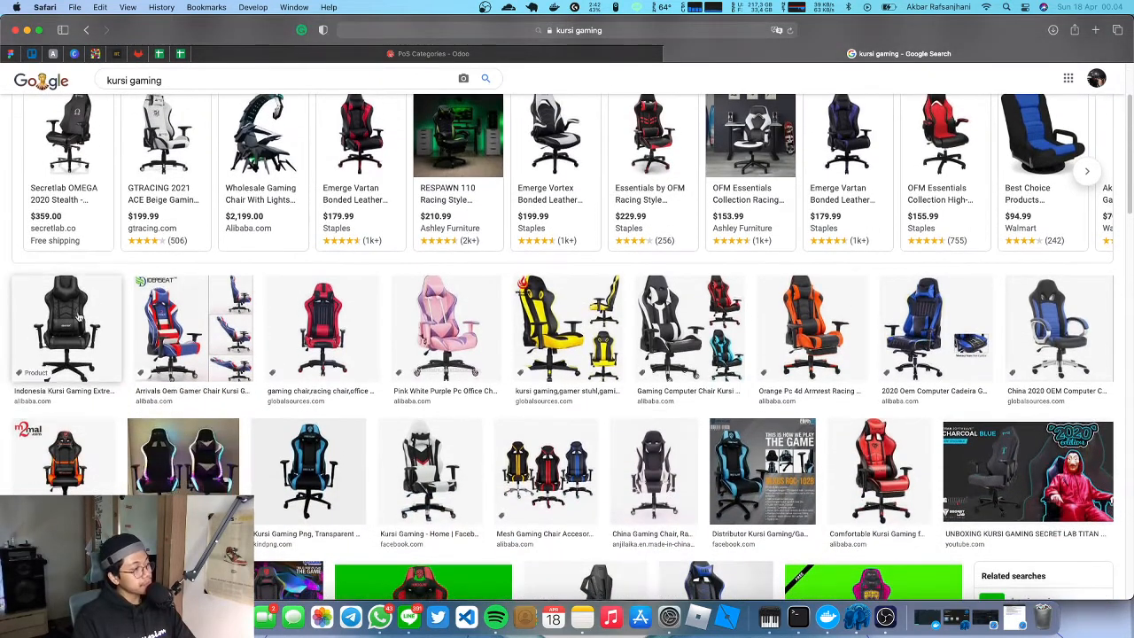
pyautogui.click(80, 317)
pyautogui.rightClick(861, 339)
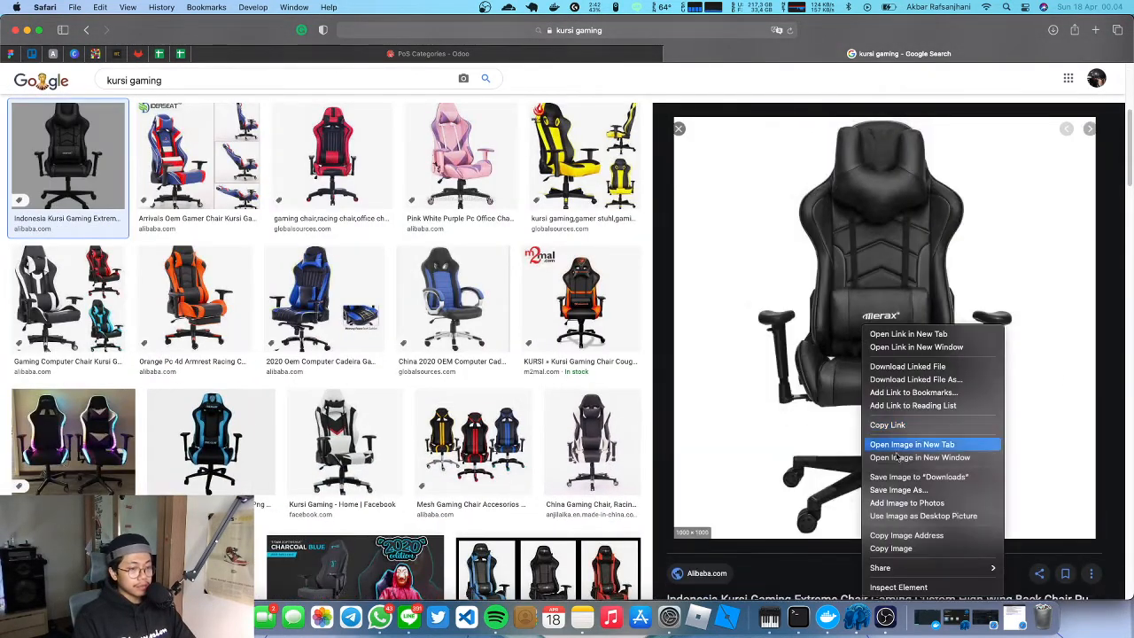
pyautogui.click(919, 491)
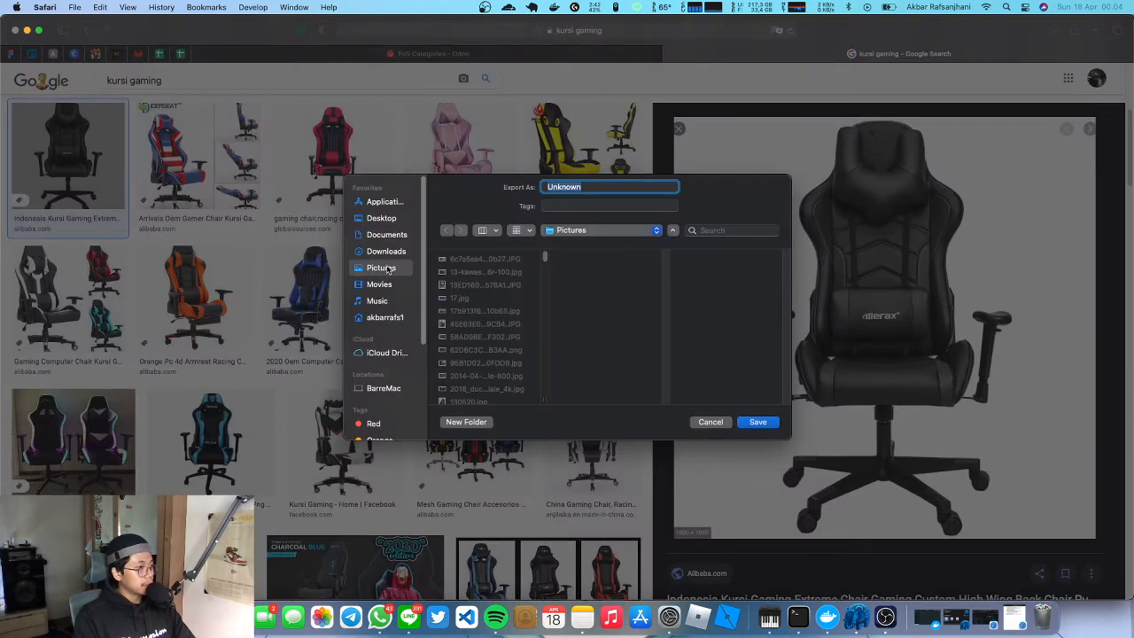
pyautogui.write('KursiG')
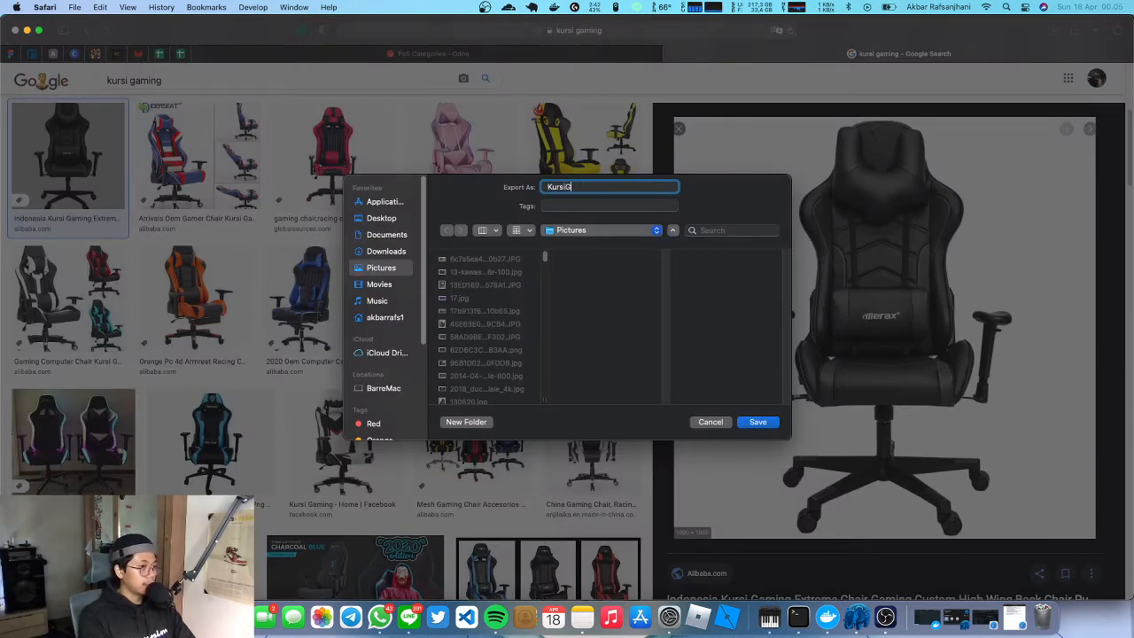
pyautogui.write('amingGuys')
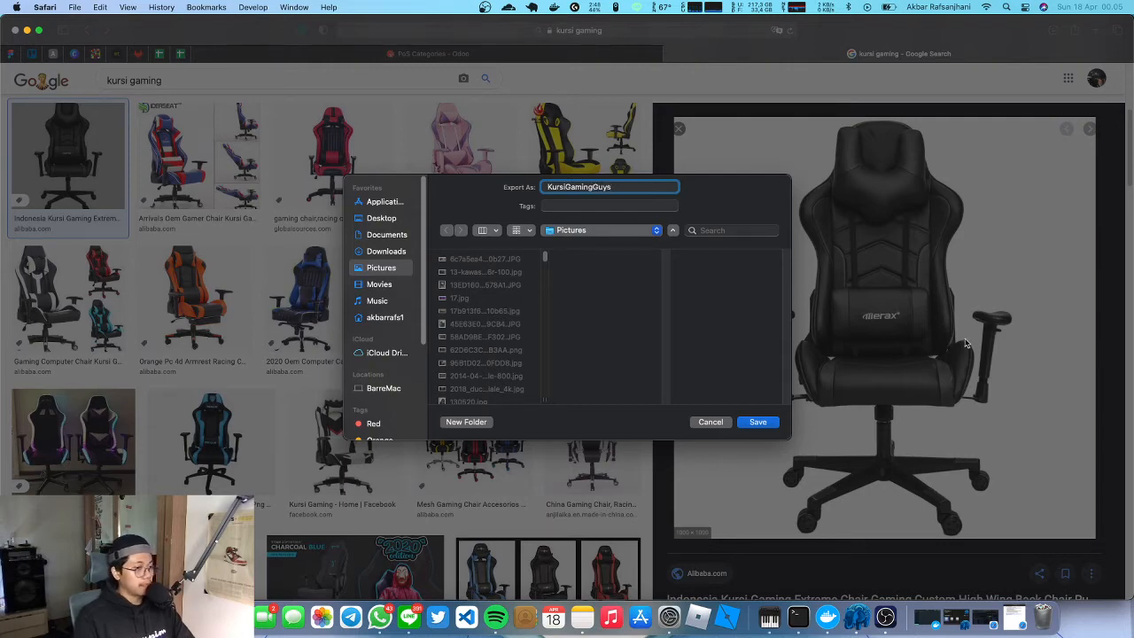
pyautogui.click(755, 424)
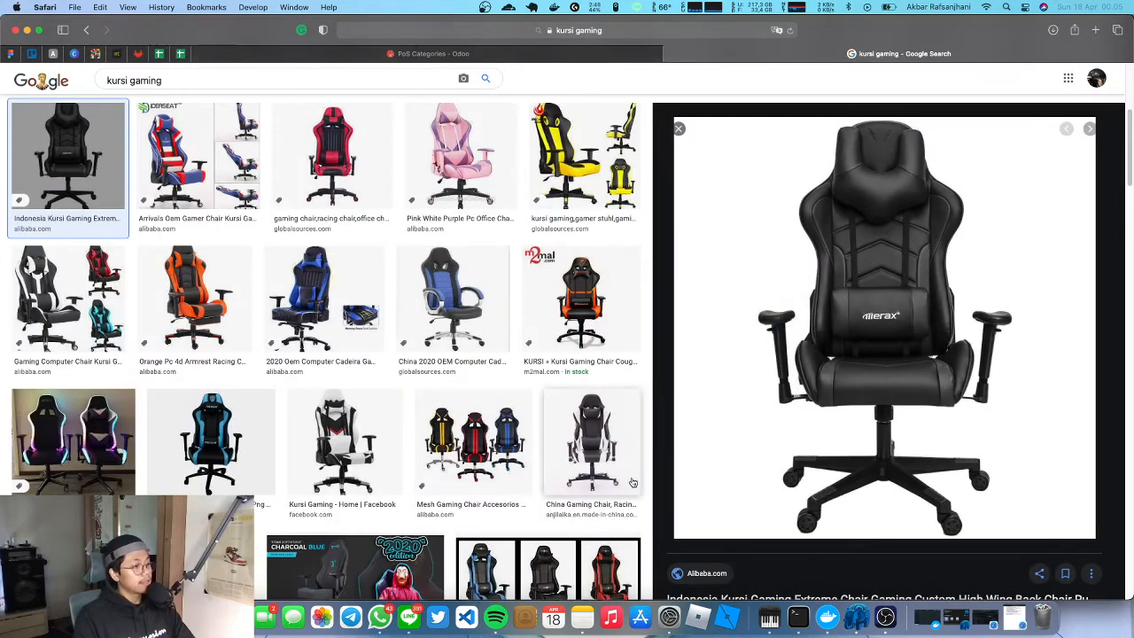
pyautogui.click(1053, 30)
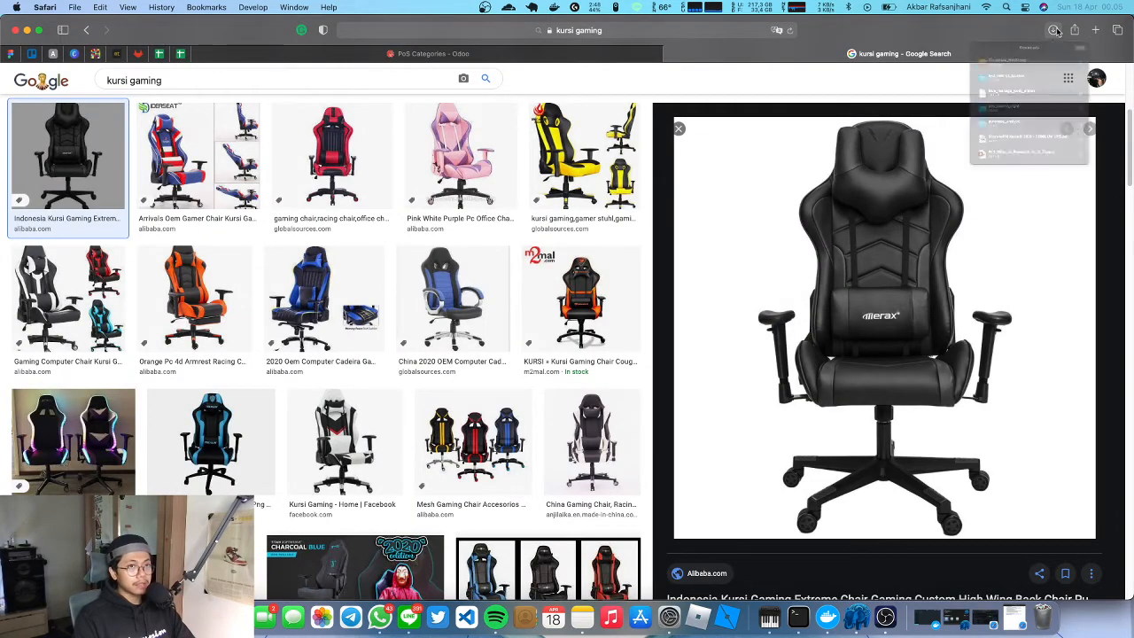
# Back in Odoo, start a new product named Kursi Gaming with the product type Storable Product.
pyautogui.click(433, 53)
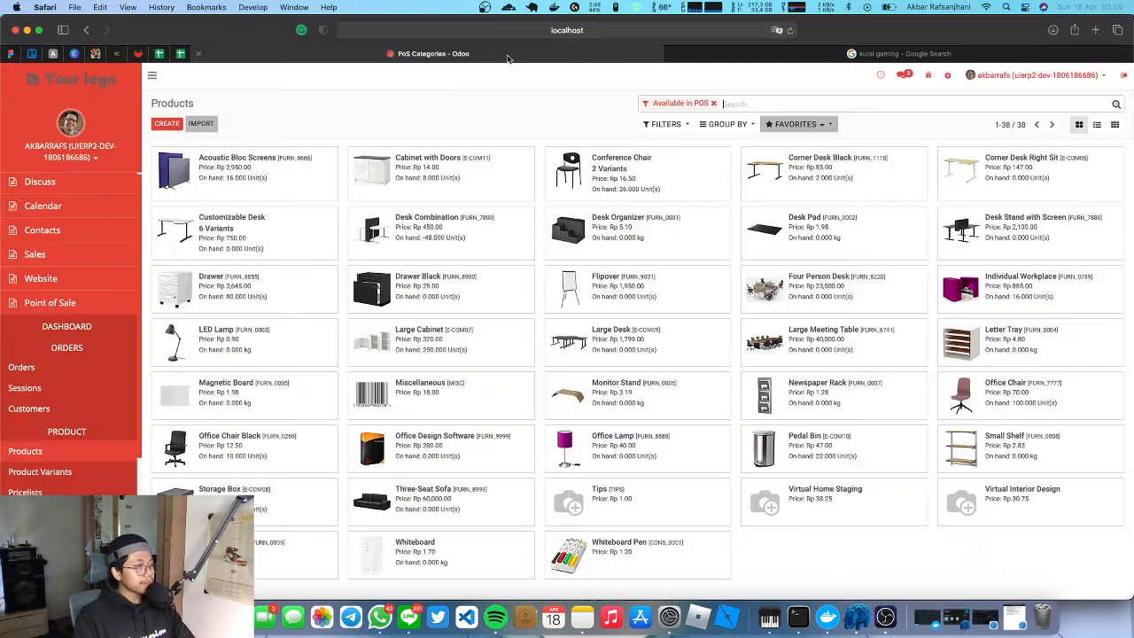
pyautogui.click(161, 126)
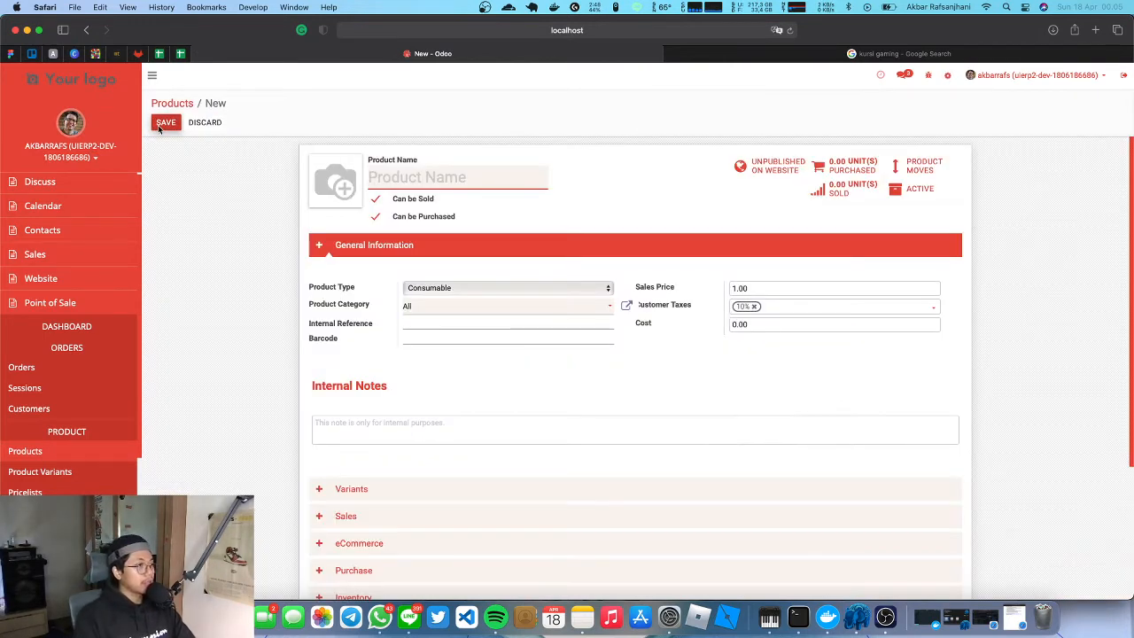
pyautogui.write('Kursi Gaming')
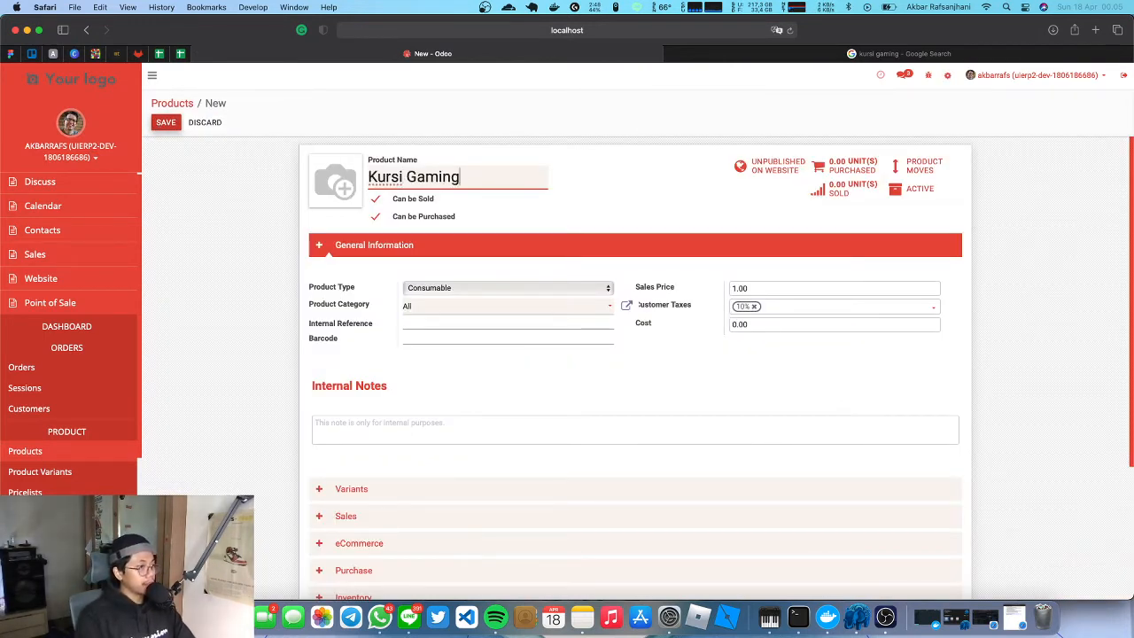
pyautogui.click(449, 296)
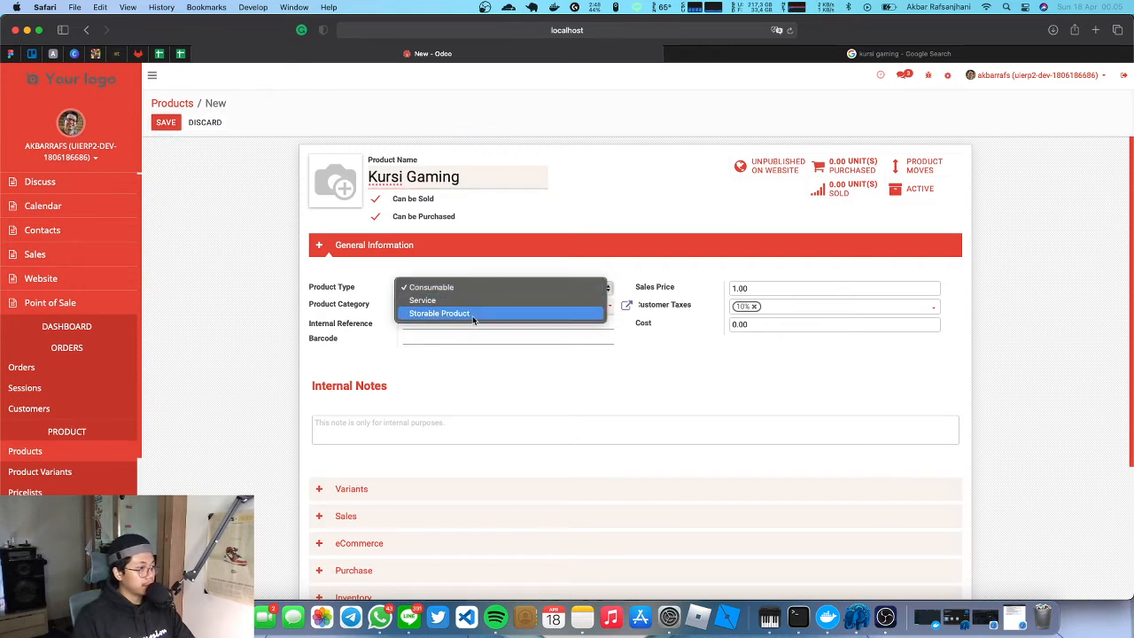
pyautogui.click(475, 319)
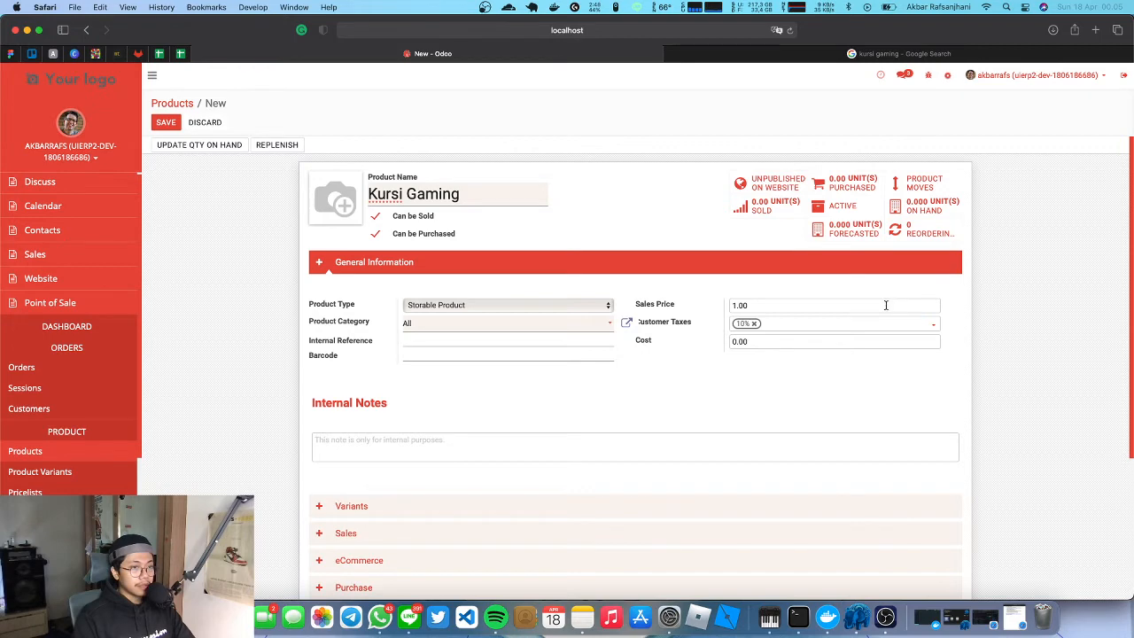
# Expand the product's Variants and Sales sections and review their options, including the Point of Sale settings.
pyautogui.click(835, 304)
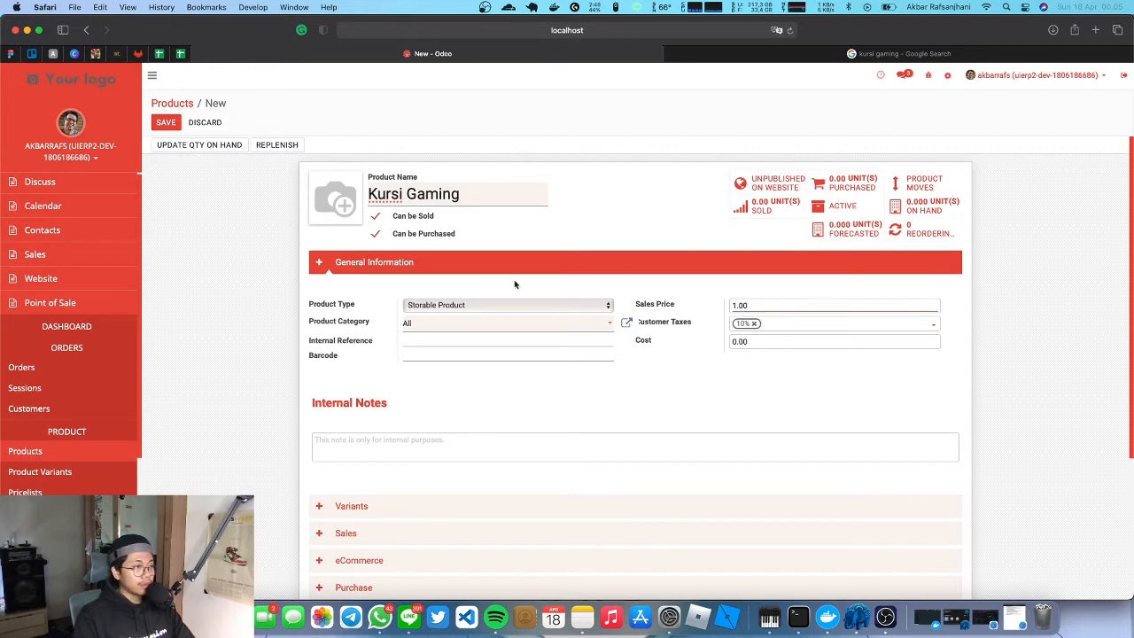
pyautogui.scroll(-1, 392, 359)
pyautogui.scroll(-2, 417, 319)
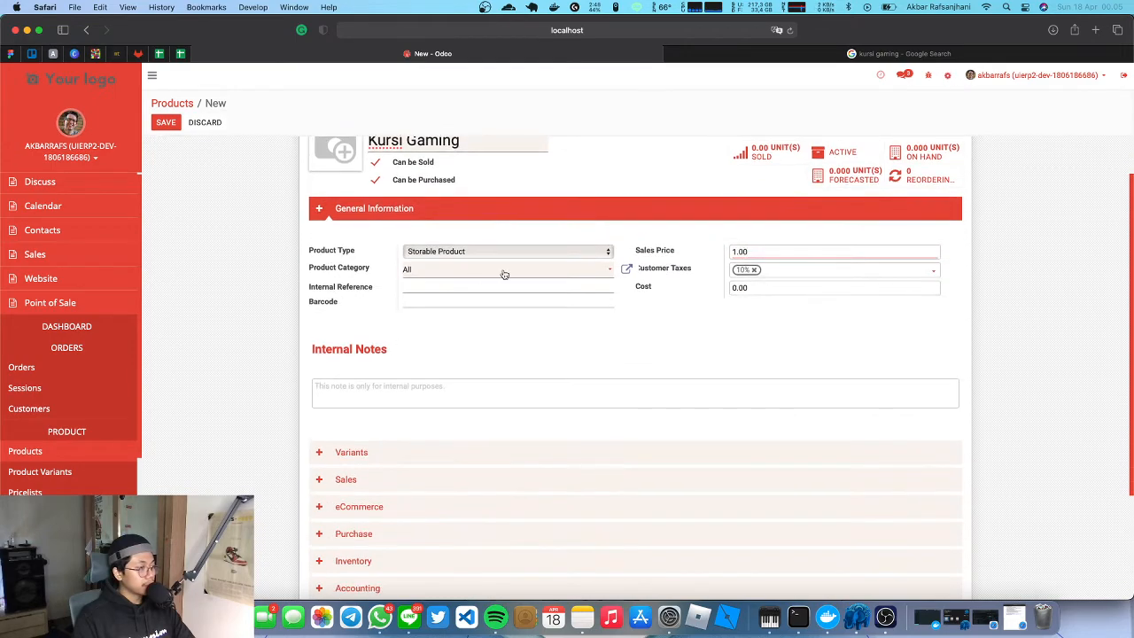
pyautogui.scroll(-5, 501, 269)
pyautogui.click(396, 303)
pyautogui.scroll(-3, 400, 328)
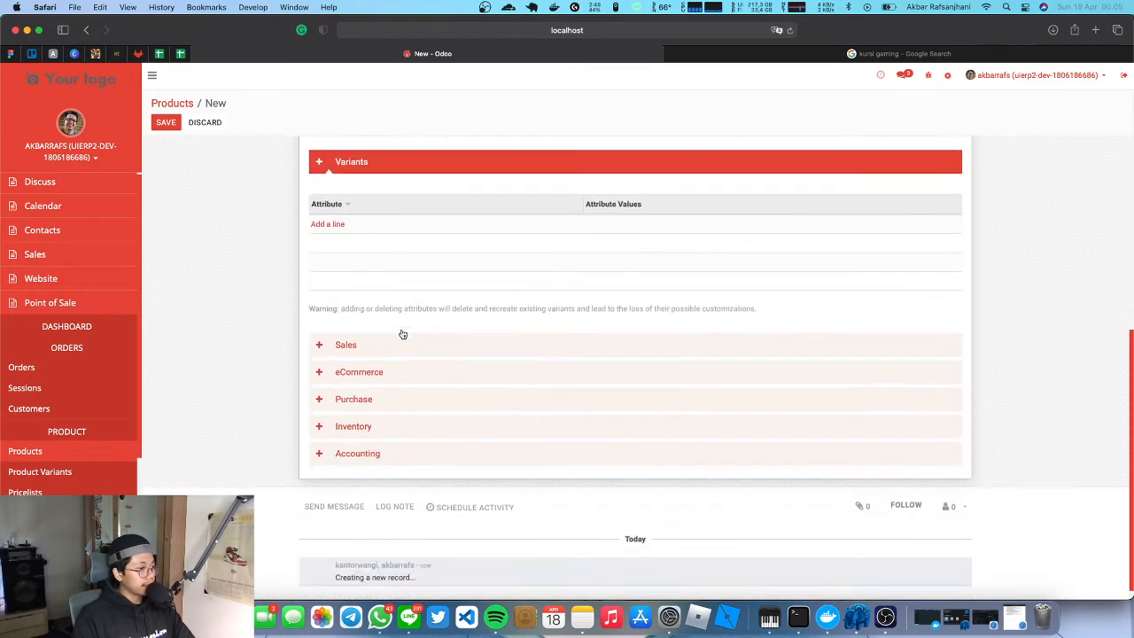
pyautogui.click(405, 329)
pyautogui.scroll(-4, 406, 354)
pyautogui.scroll(-5, 405, 363)
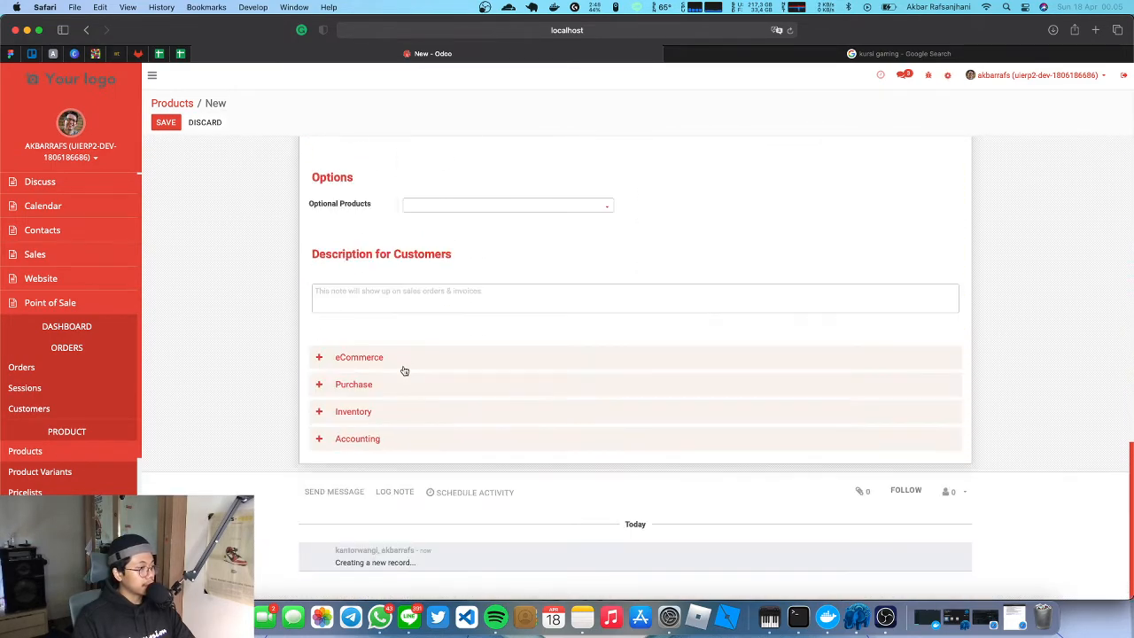
pyautogui.scroll(7, 419, 367)
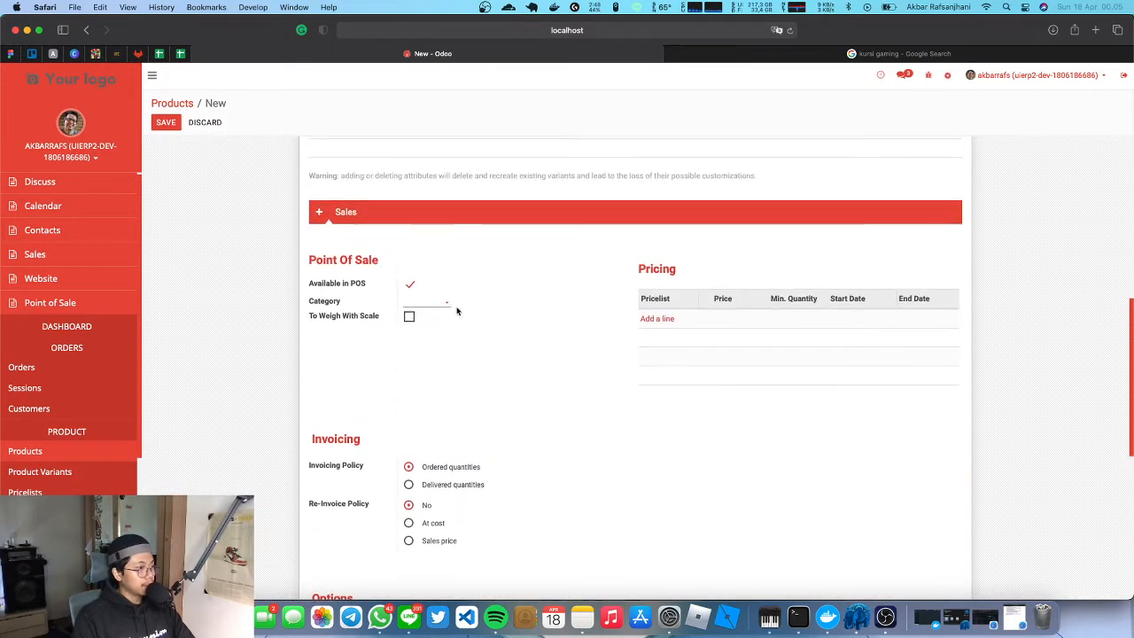
pyautogui.scroll(10, 452, 361)
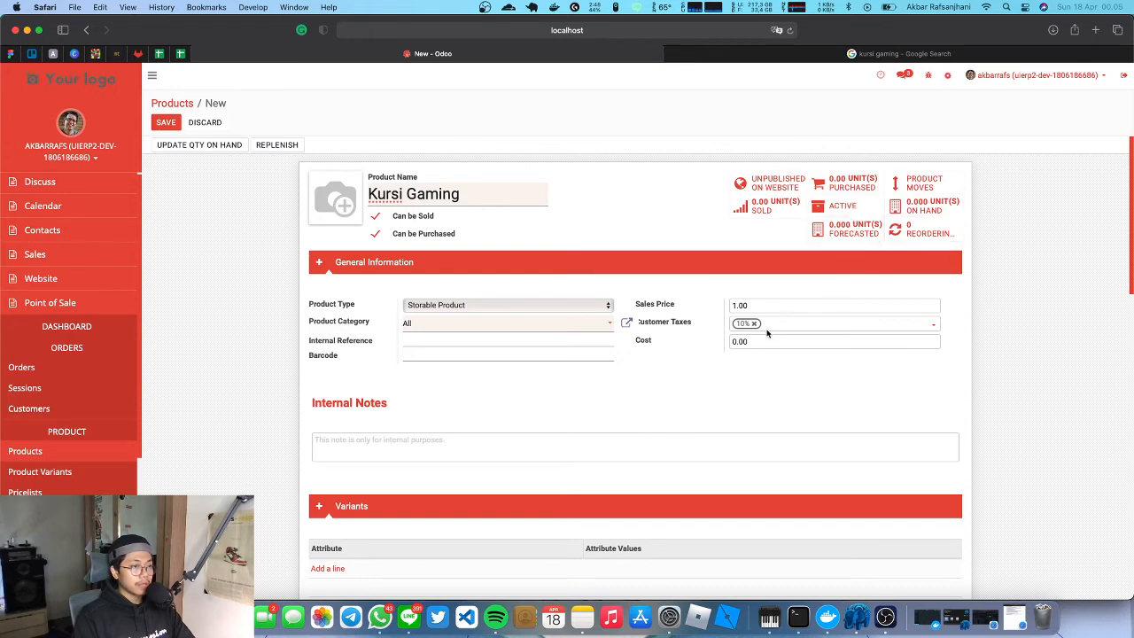
# Set both the sales price and the cost of the Kursi Gaming product to 50.
pyautogui.doubleClick(762, 300)
pyautogui.moveTo(768, 306); pyautogui.dragTo(707, 308)
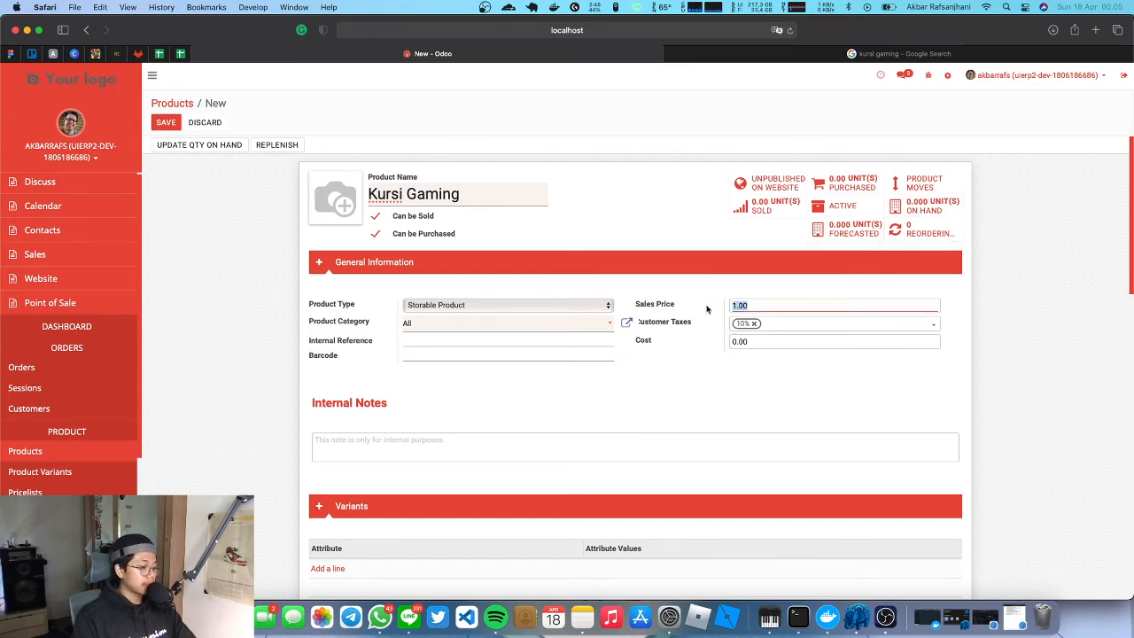
pyautogui.write('50')
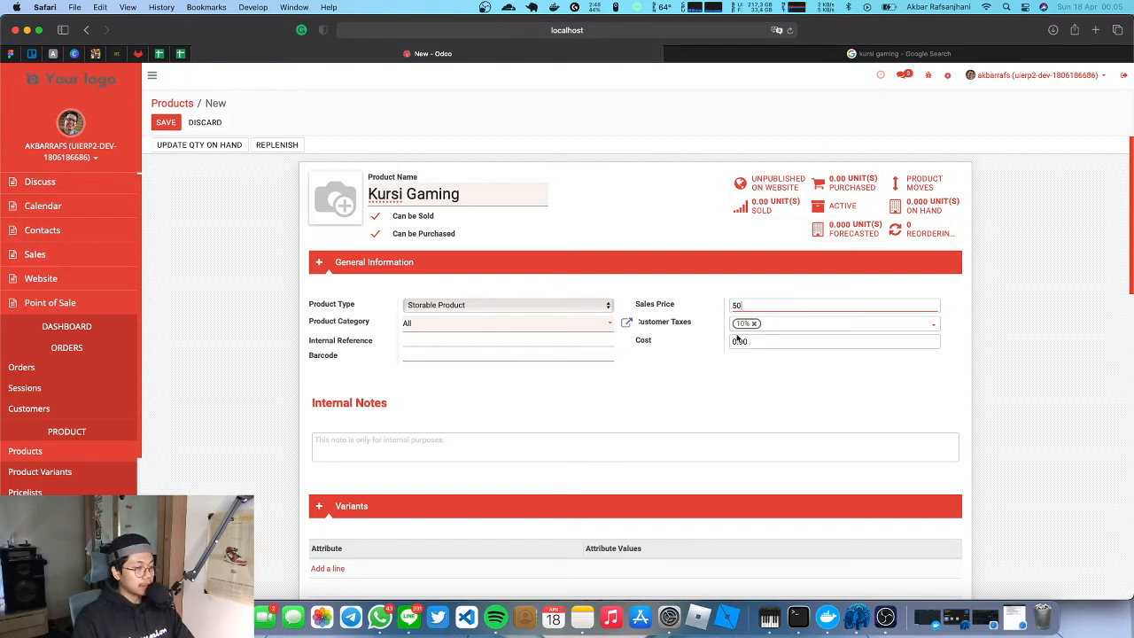
pyautogui.scroll(-3, 559, 366)
pyautogui.scroll(3, 431, 296)
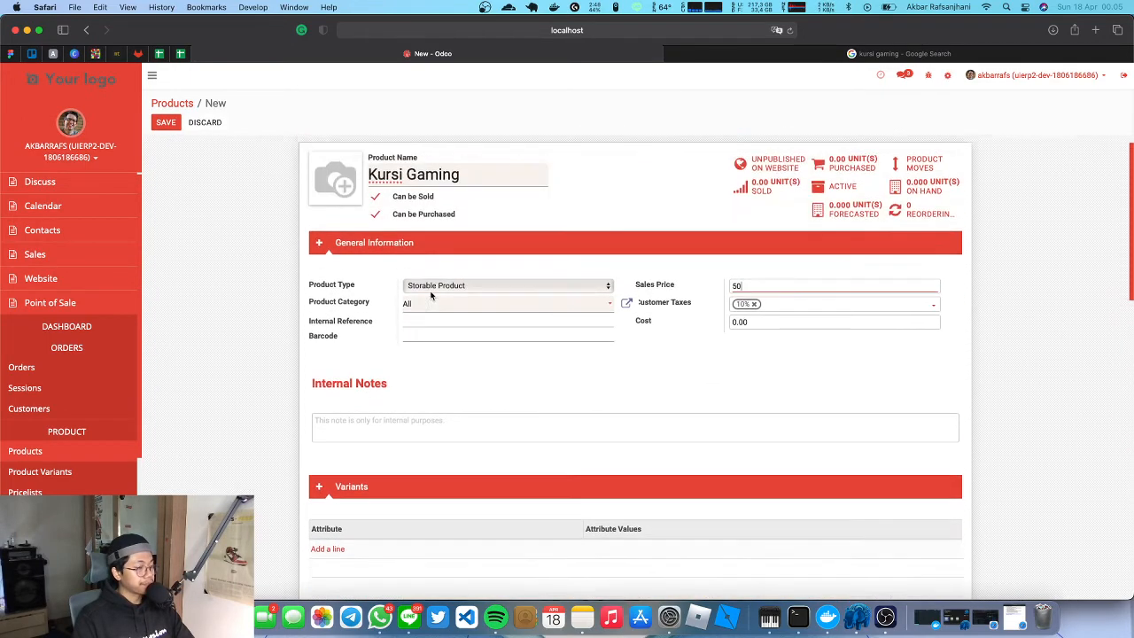
pyautogui.click(823, 343)
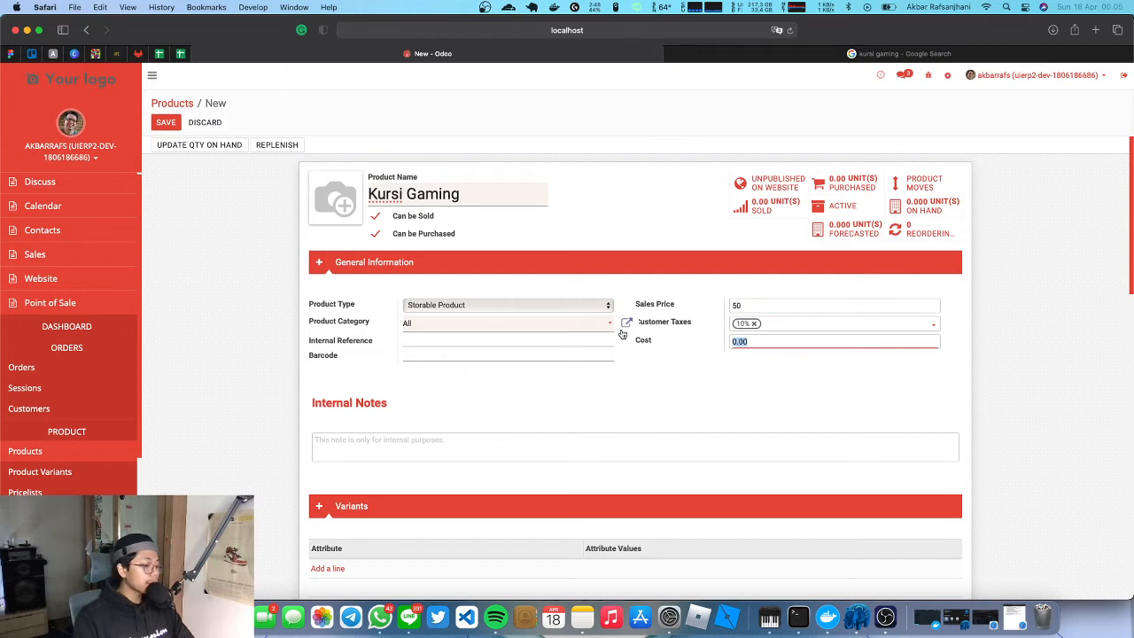
pyautogui.write('50')
pyautogui.click(662, 383)
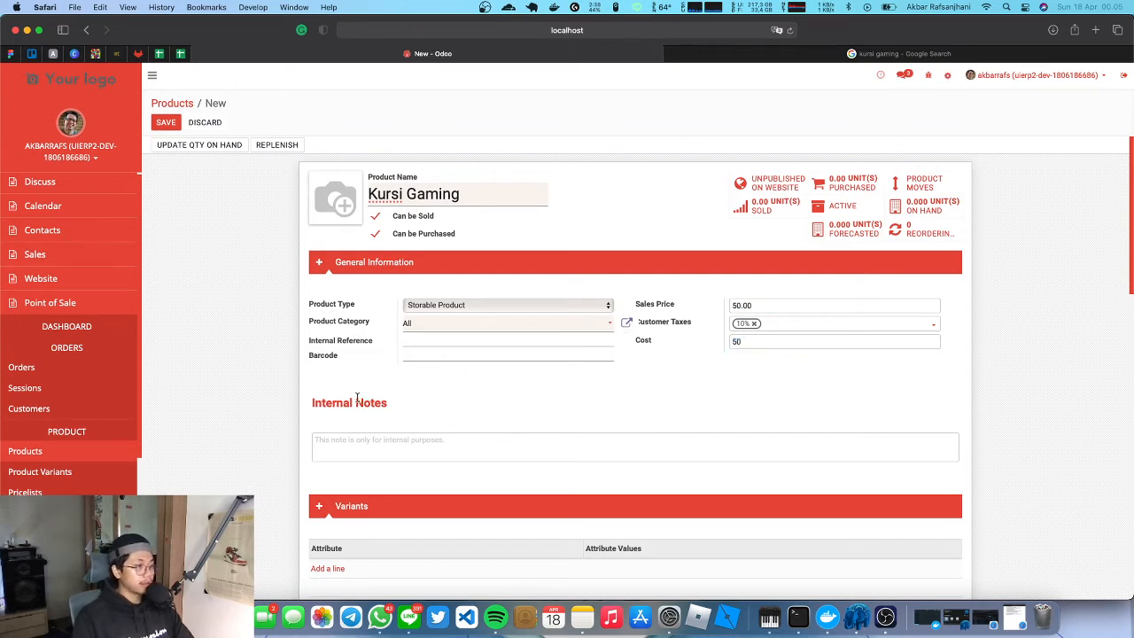
pyautogui.click(752, 341)
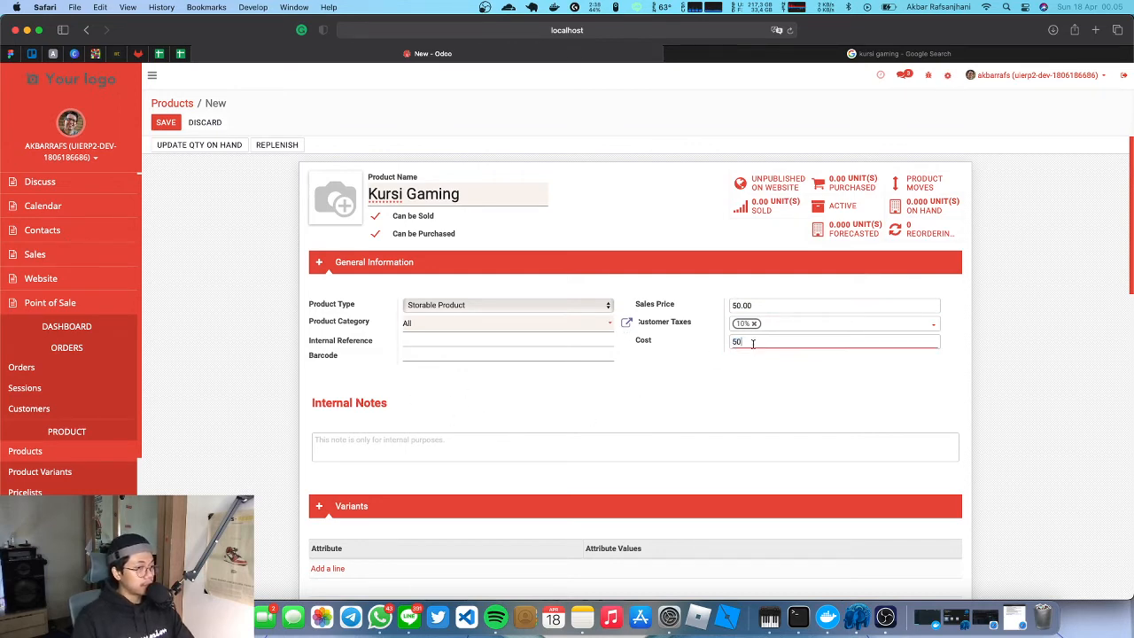
pyautogui.write('60')
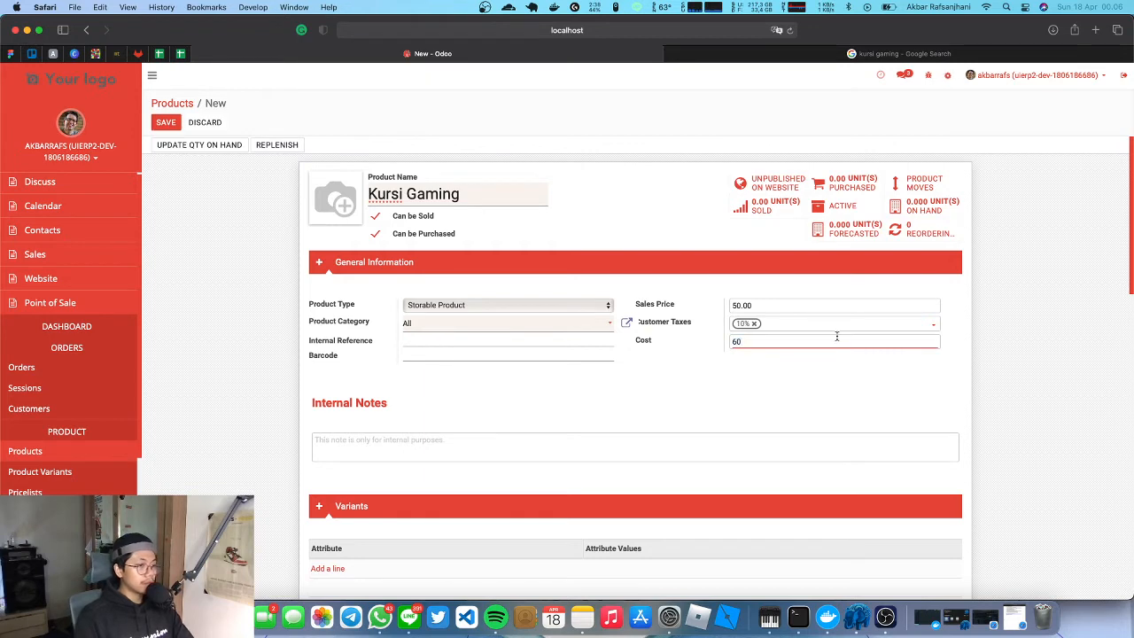
pyautogui.moveTo(836, 337); pyautogui.dragTo(681, 328)
pyautogui.write('50')
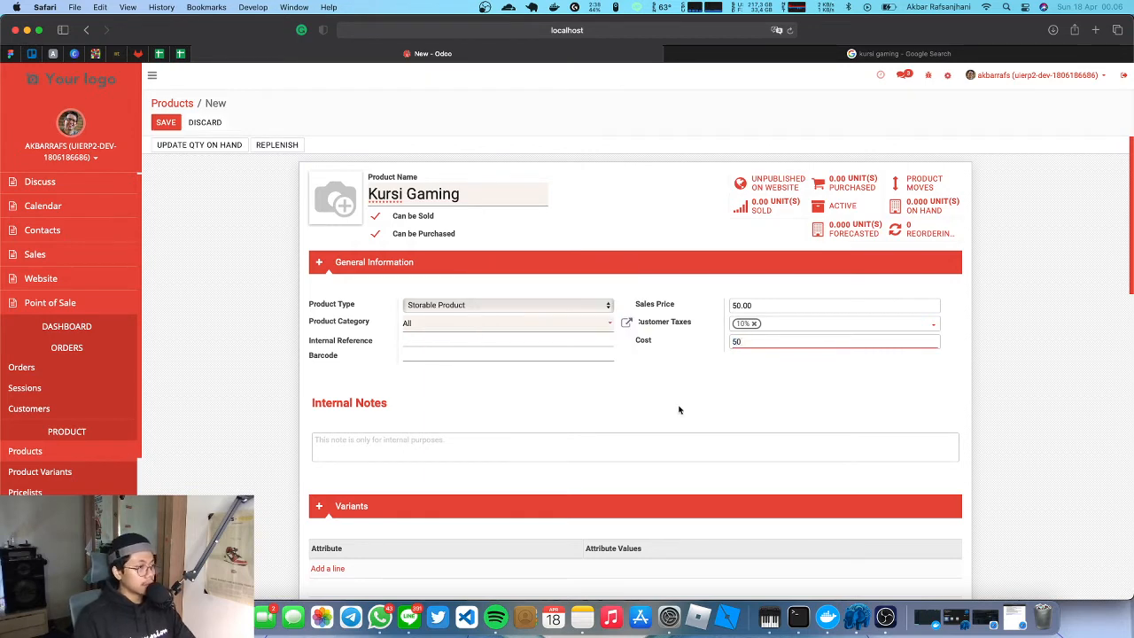
pyautogui.click(678, 410)
# Assign the Kursi Gaming product to the Point of Sale category Furniture / Chairs.
pyautogui.scroll(-8, 456, 383)
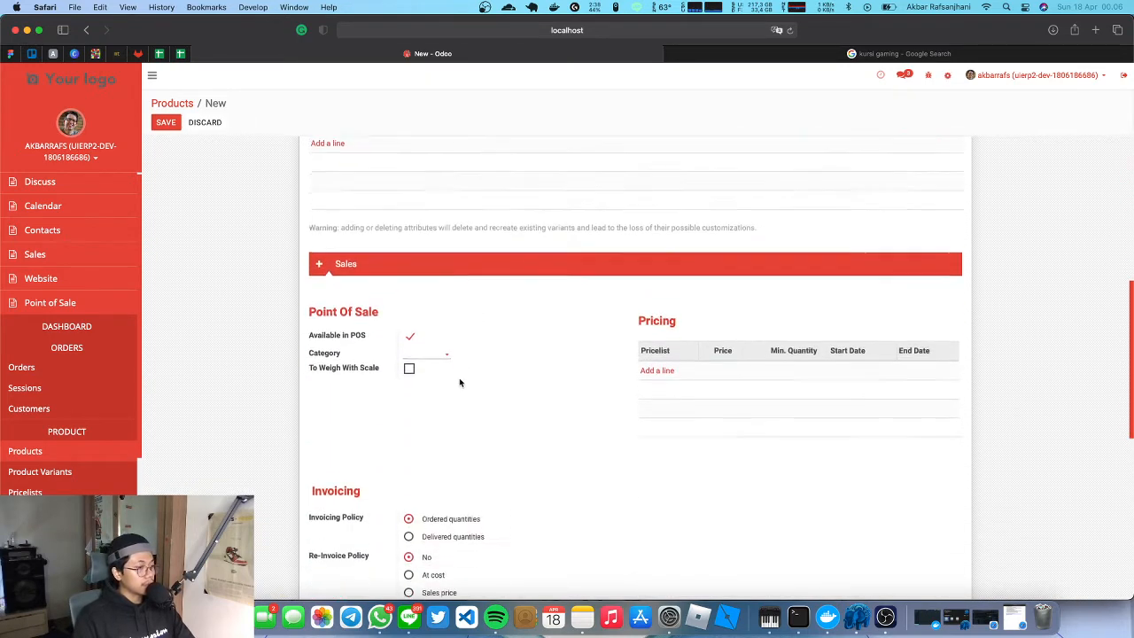
pyautogui.click(445, 351)
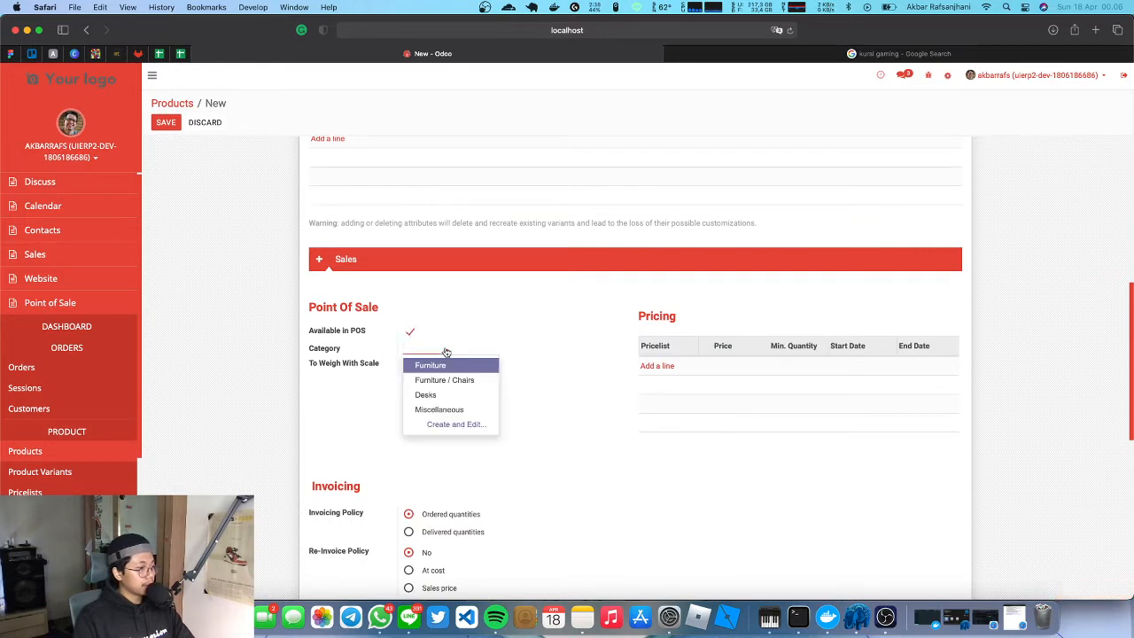
pyautogui.click(447, 379)
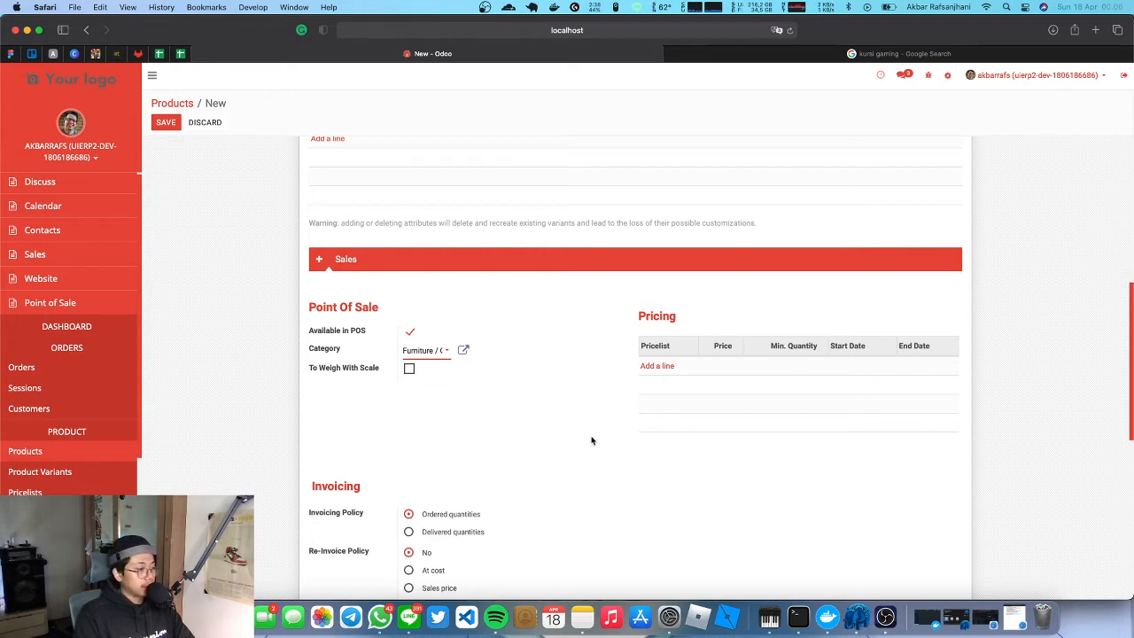
# Update the Kursi Gaming product's quantity on hand to 20 and save the product.
pyautogui.scroll(-5, 476, 364)
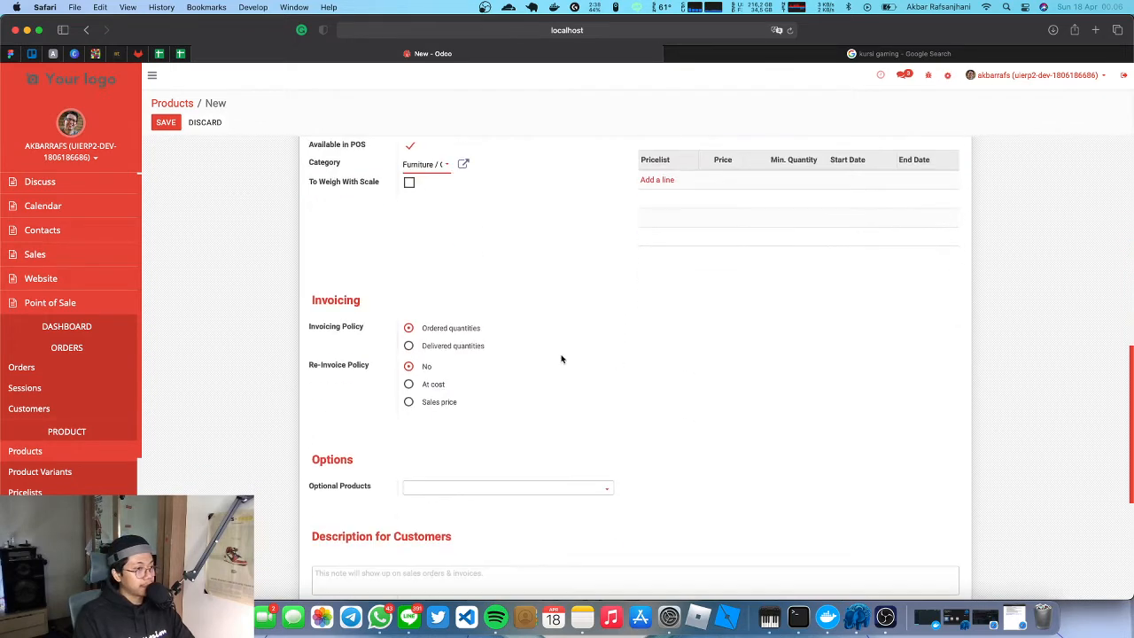
pyautogui.scroll(-3, 468, 408)
pyautogui.scroll(15, 650, 443)
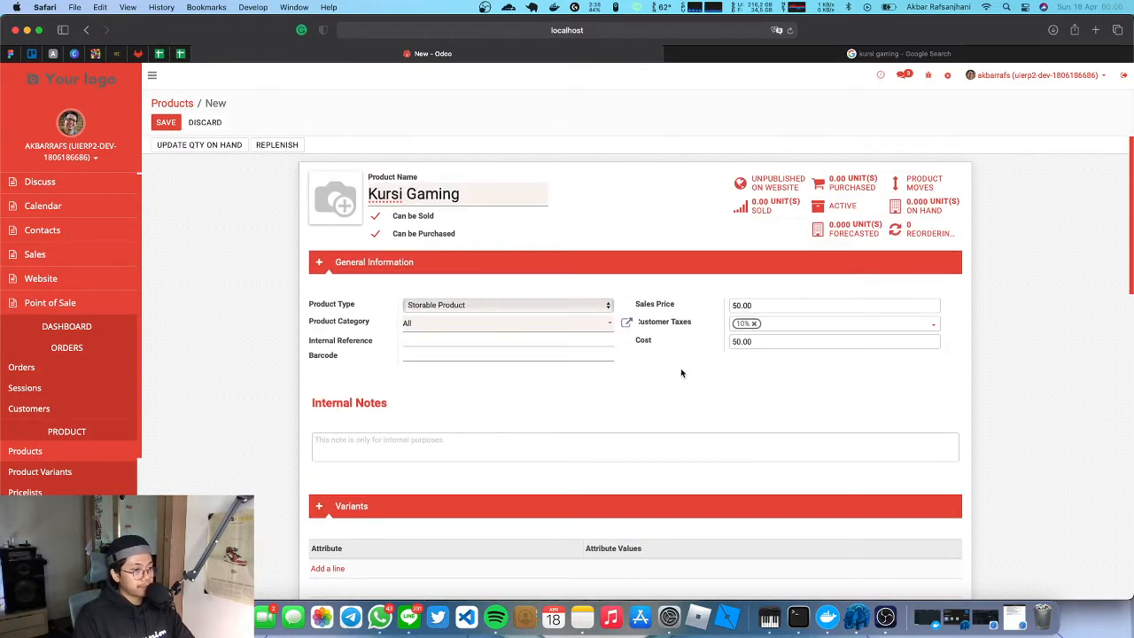
pyautogui.click(221, 144)
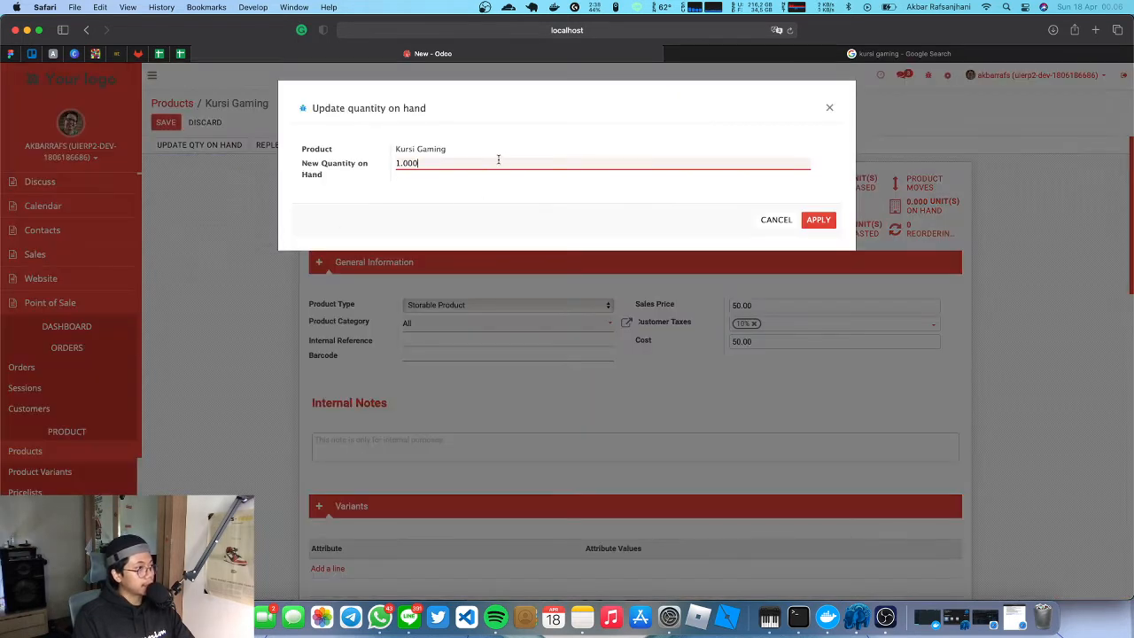
pyautogui.press('BackSpace')
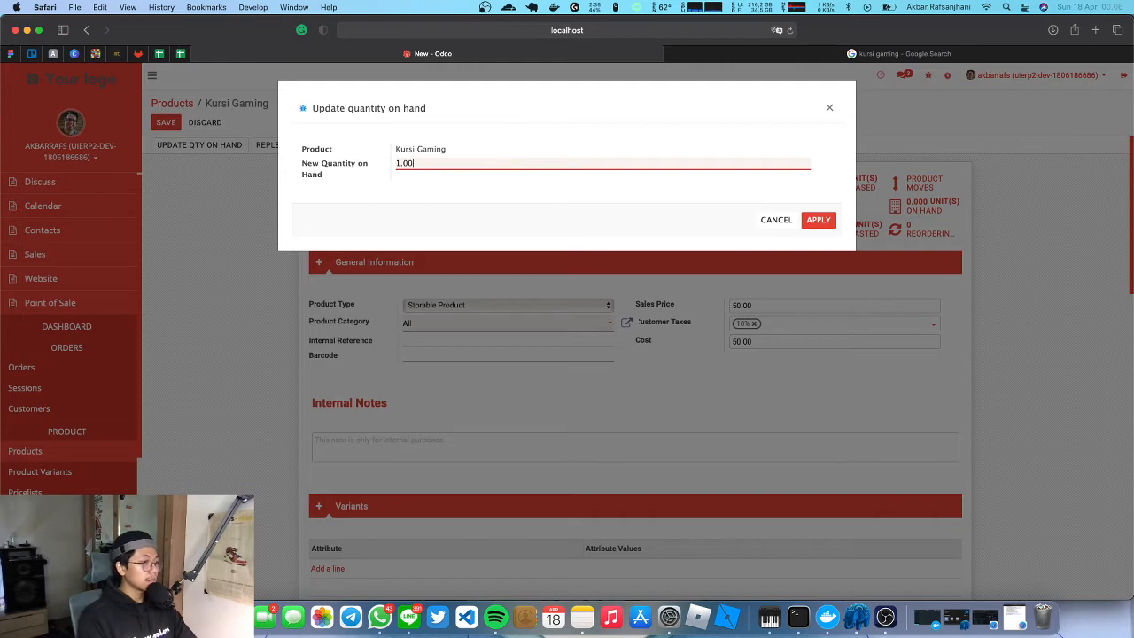
pyautogui.write('20')
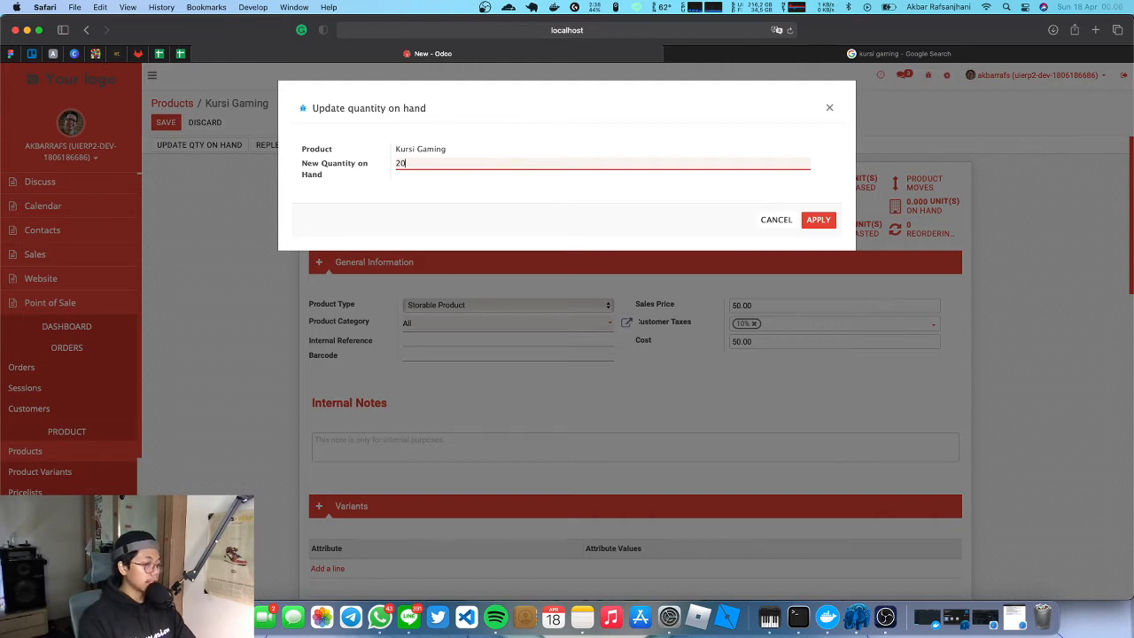
pyautogui.click(820, 221)
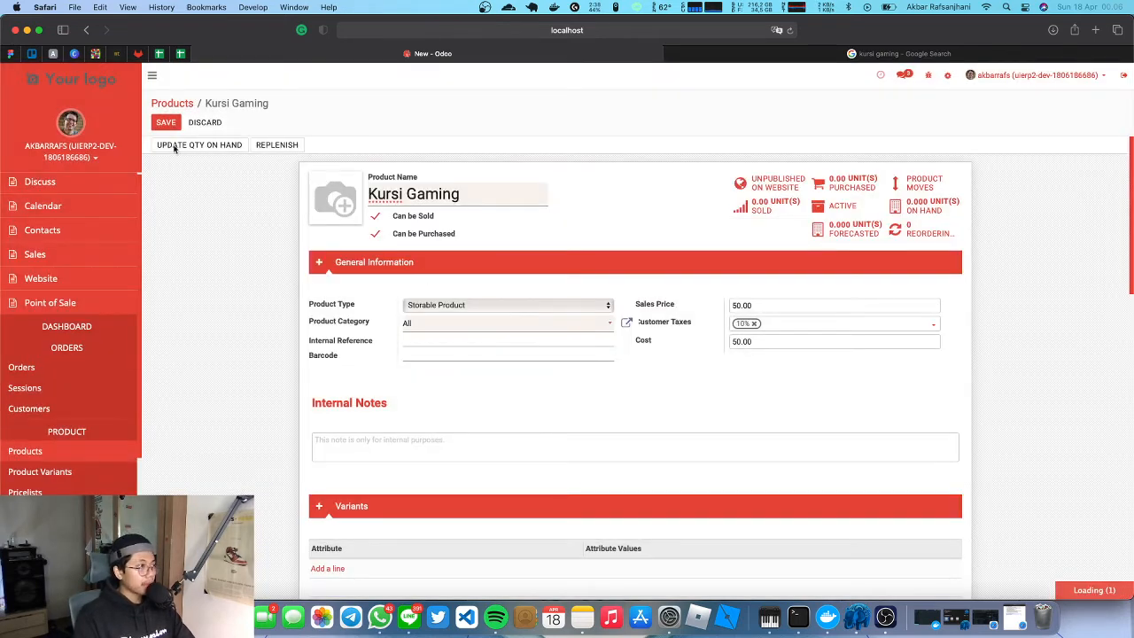
pyautogui.click(165, 125)
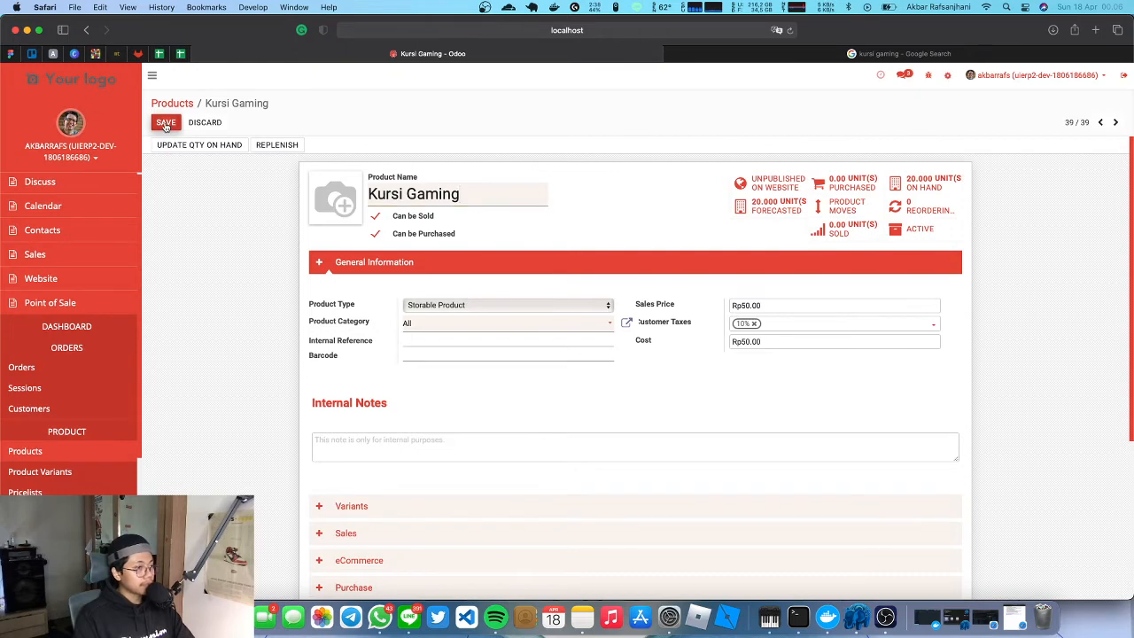
# Return to the products list, search for kursi and open the Kursi Gaming product.
pyautogui.click(176, 106)
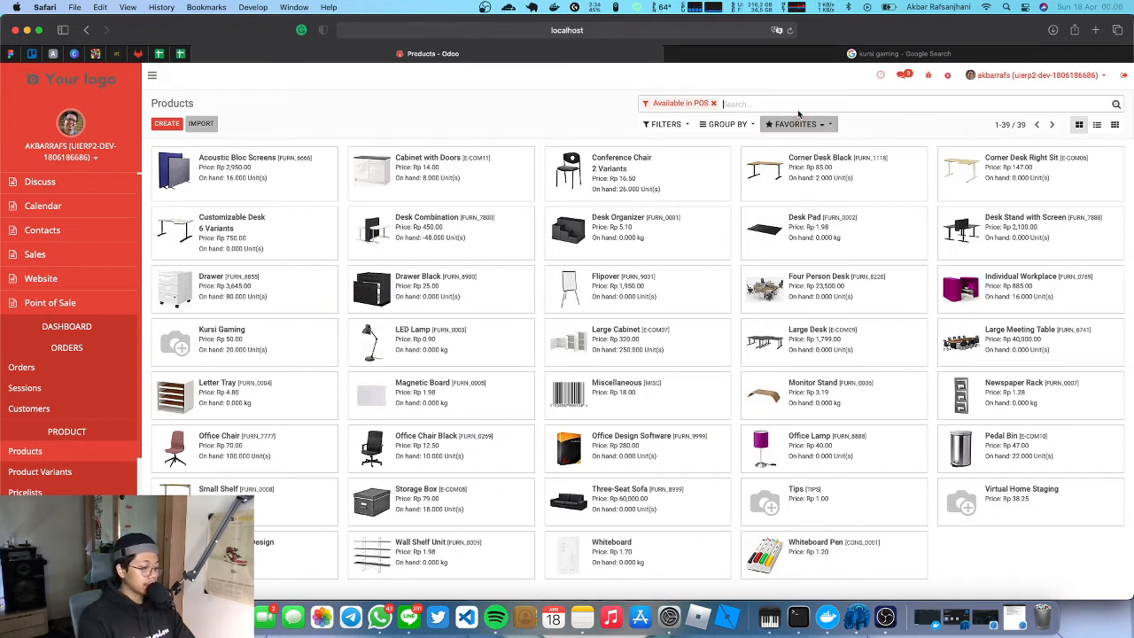
pyautogui.write('kursi')
pyautogui.press('Return')
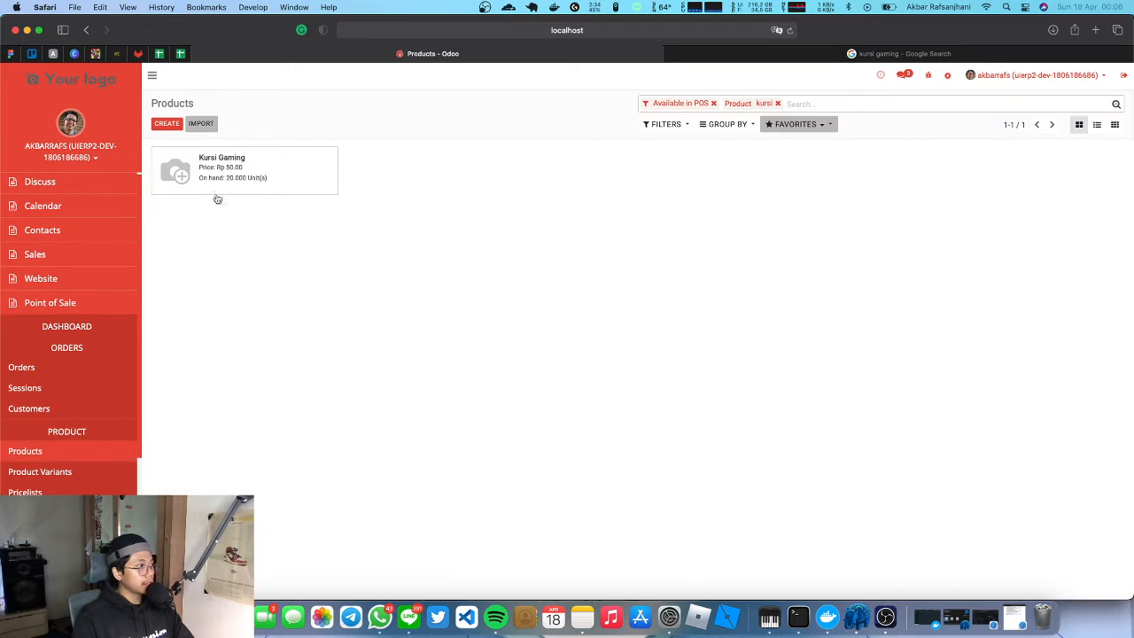
pyautogui.click(309, 185)
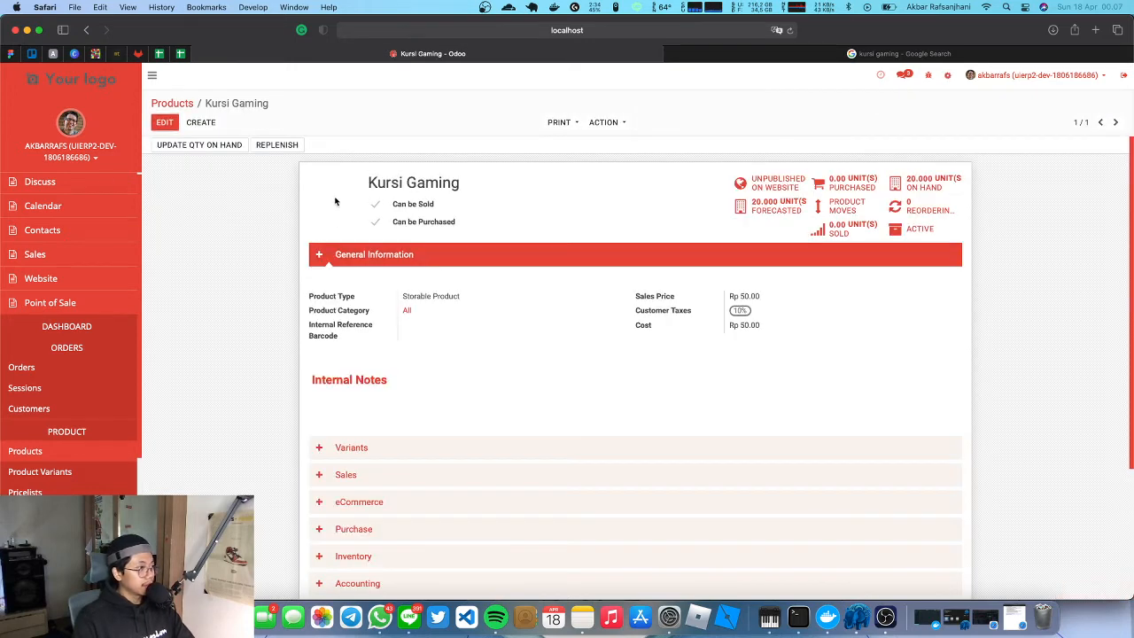
# Set the product image to the gaming chair picture, found with the file search kursigaming, and save the product.
pyautogui.click(166, 124)
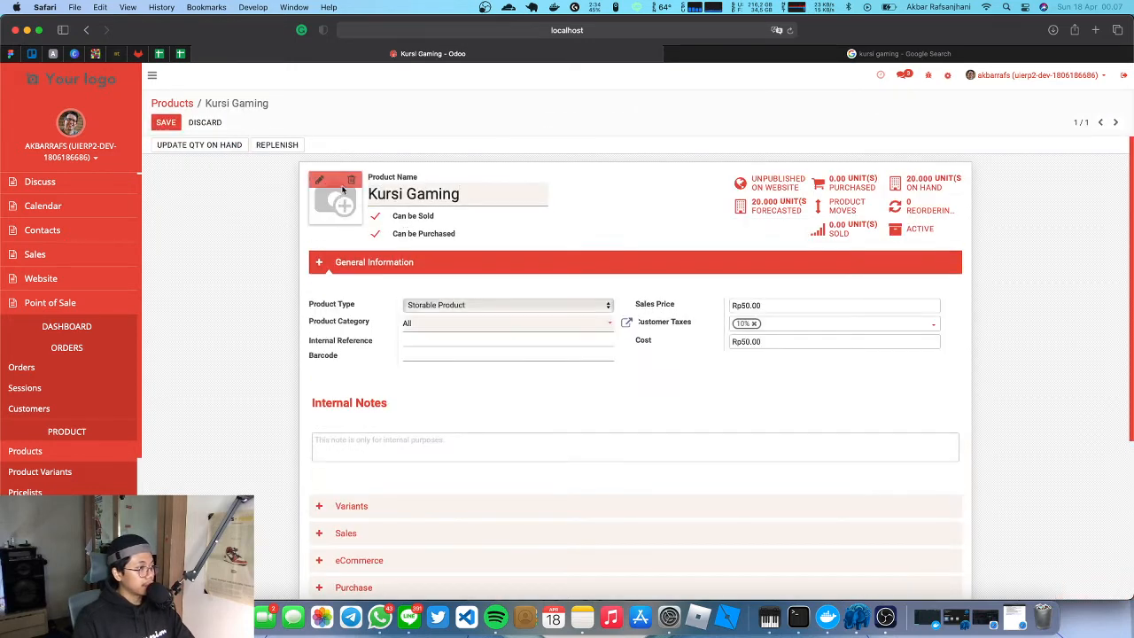
pyautogui.click(320, 182)
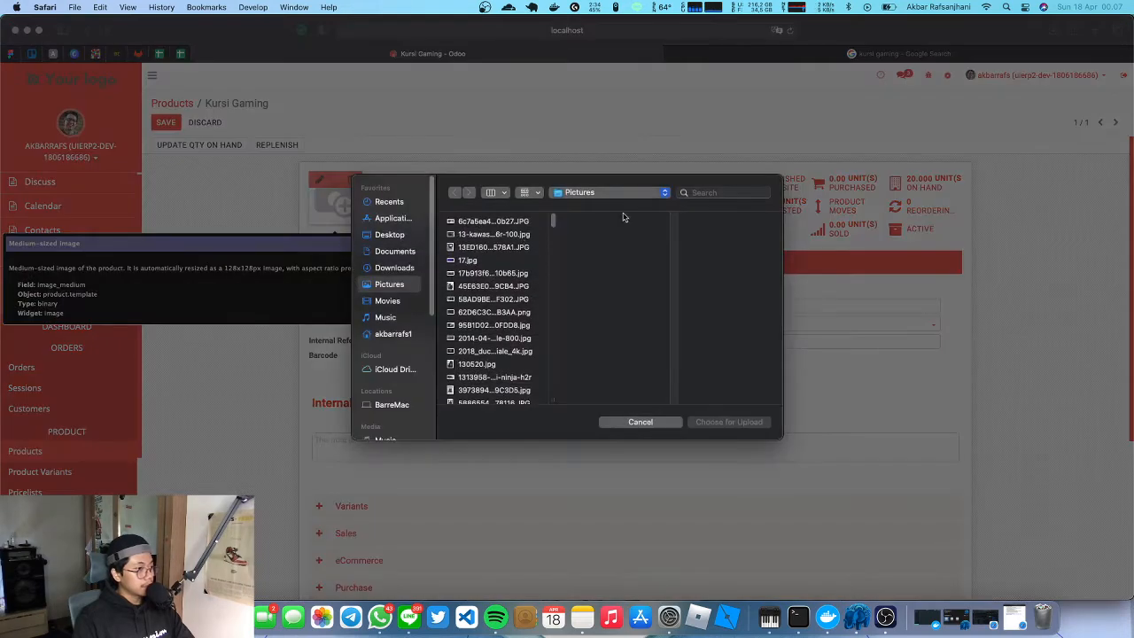
pyautogui.click(726, 192)
pyautogui.write('kursigaming')
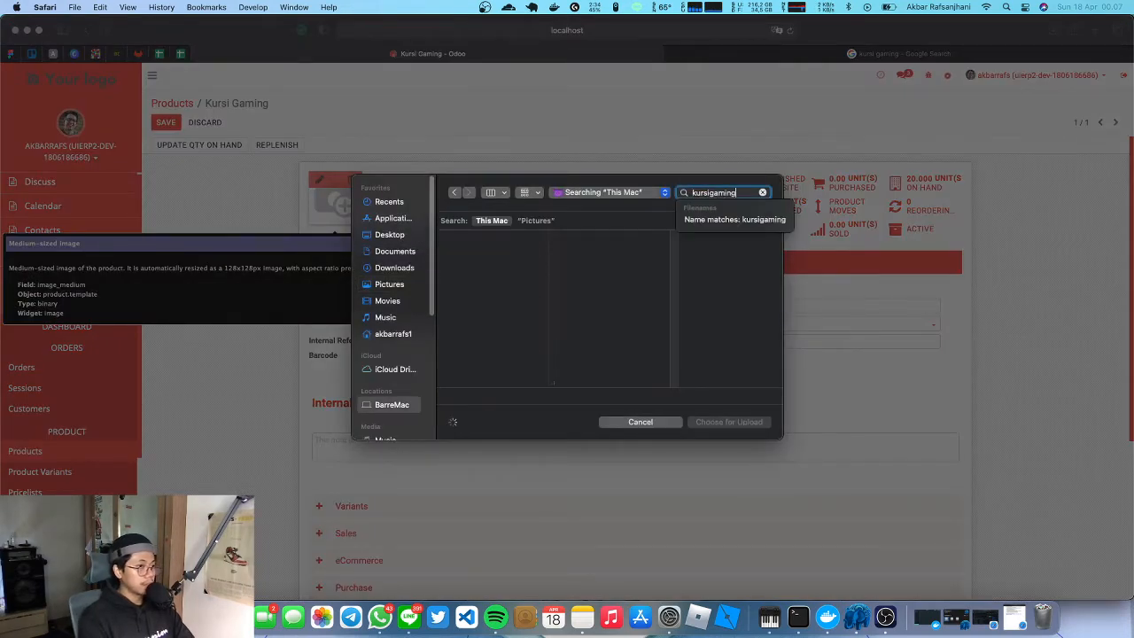
pyautogui.click(500, 258)
pyautogui.click(728, 422)
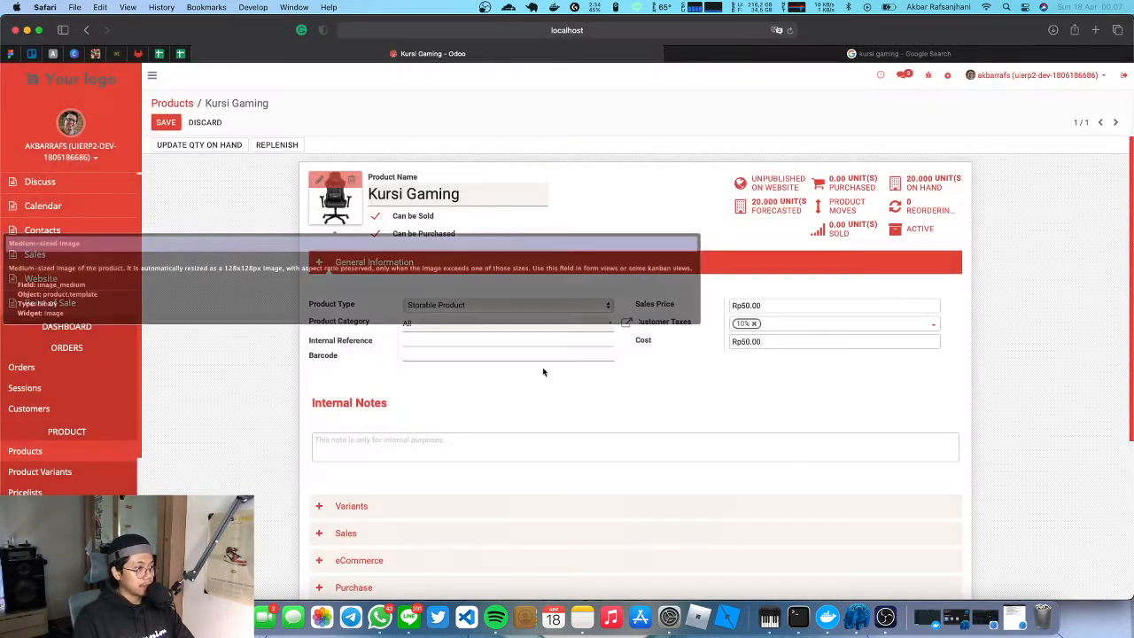
pyautogui.click(166, 122)
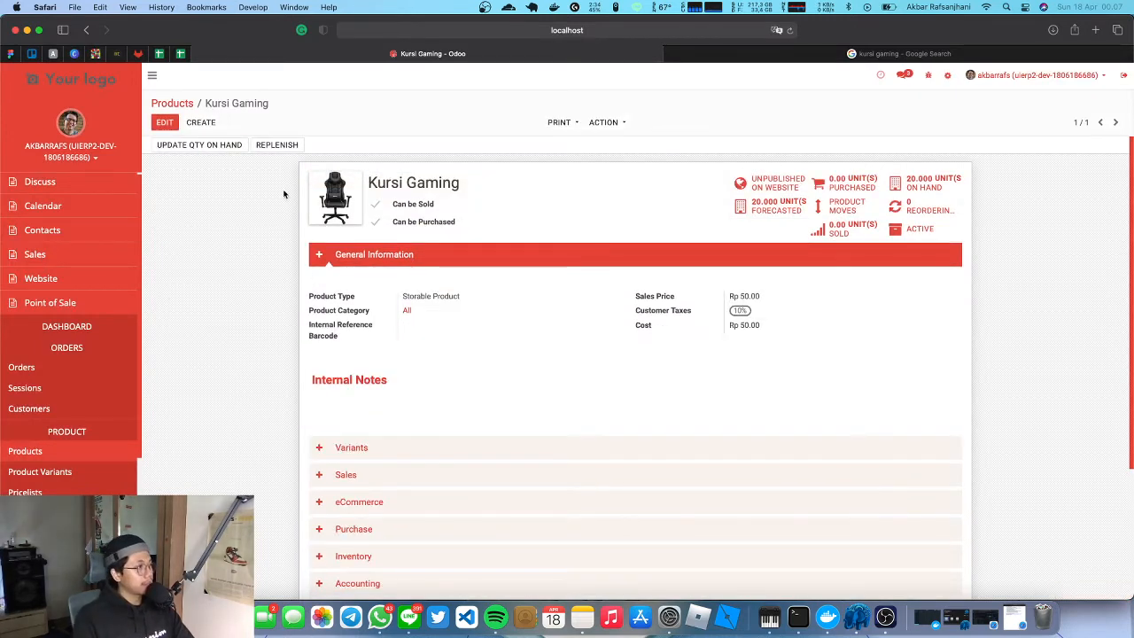
# Go back to the products list and open the Point of Sale dashboard.
pyautogui.click(175, 104)
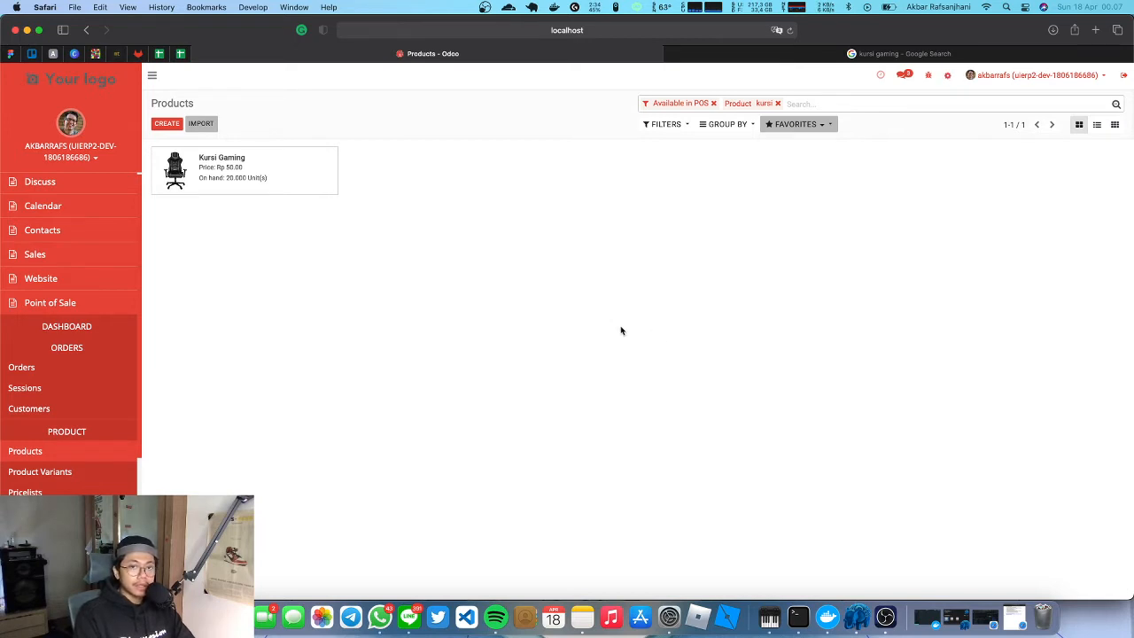
pyautogui.click(86, 332)
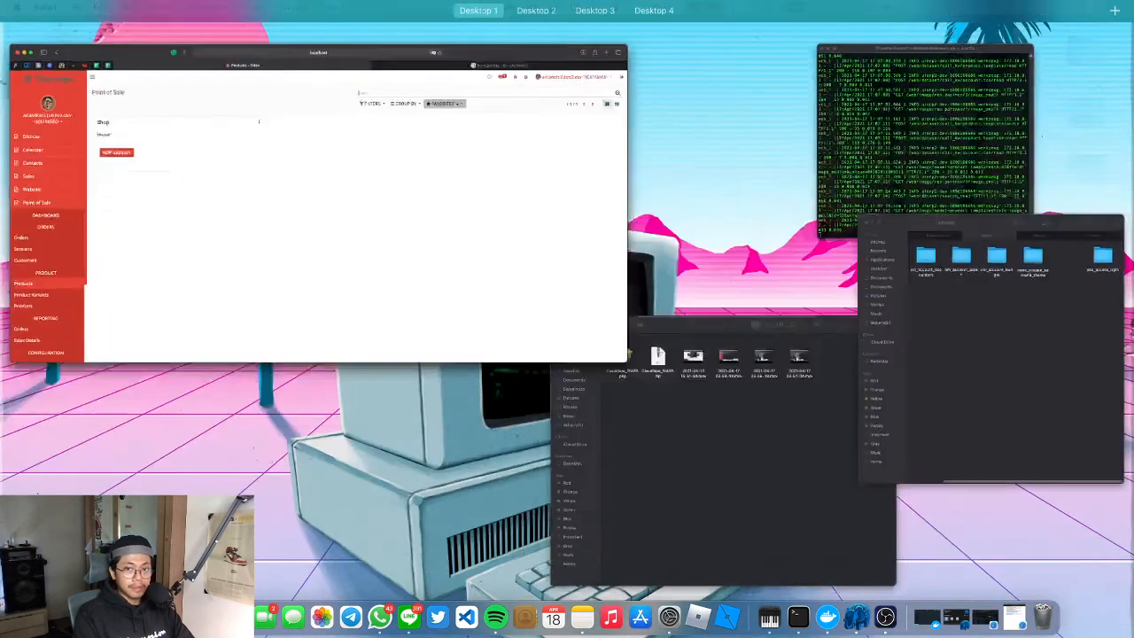
pyautogui.hotkey('ctrl', 'Up')
pyautogui.hotkey('ctrl', 'Up')
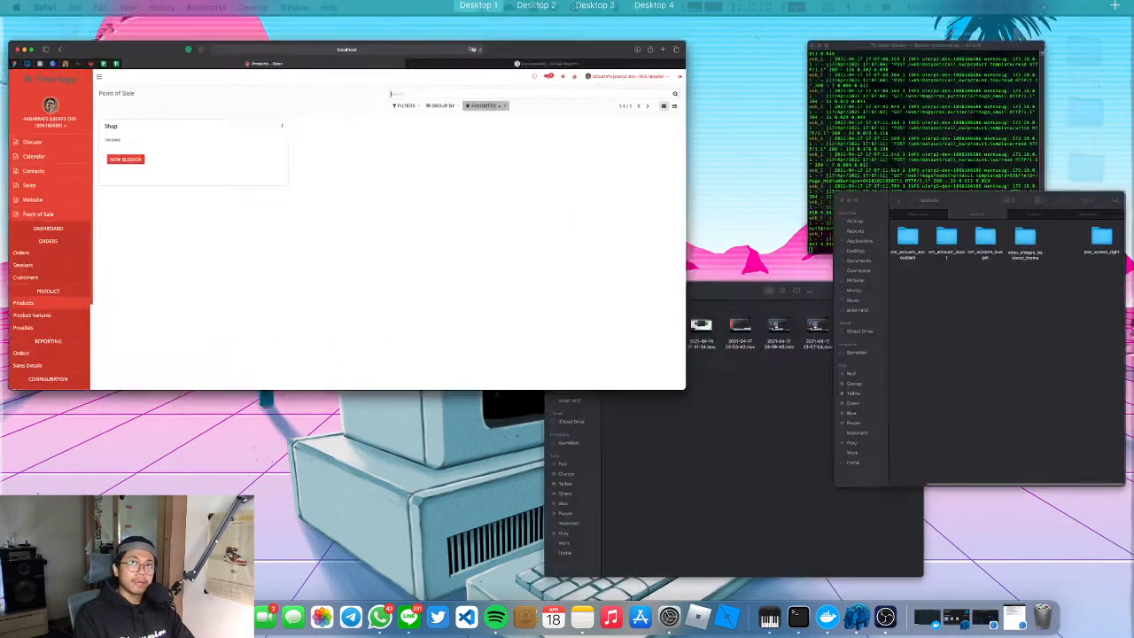
pyautogui.hotkey('ctrl', 'Up')
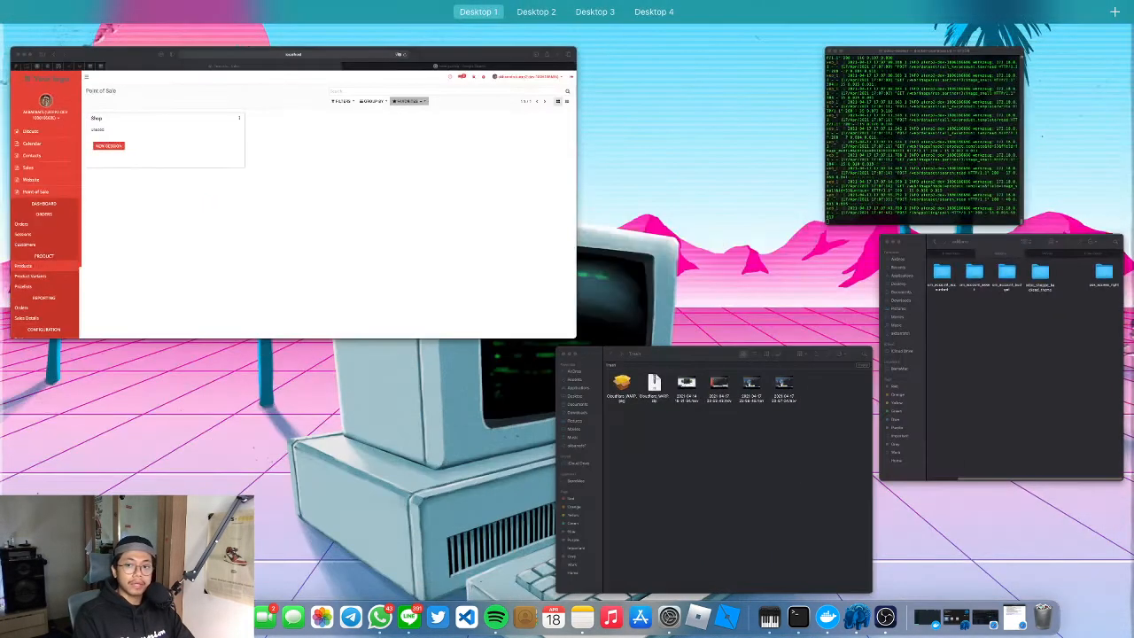
pyautogui.hotkey('ctrl', 'Up')
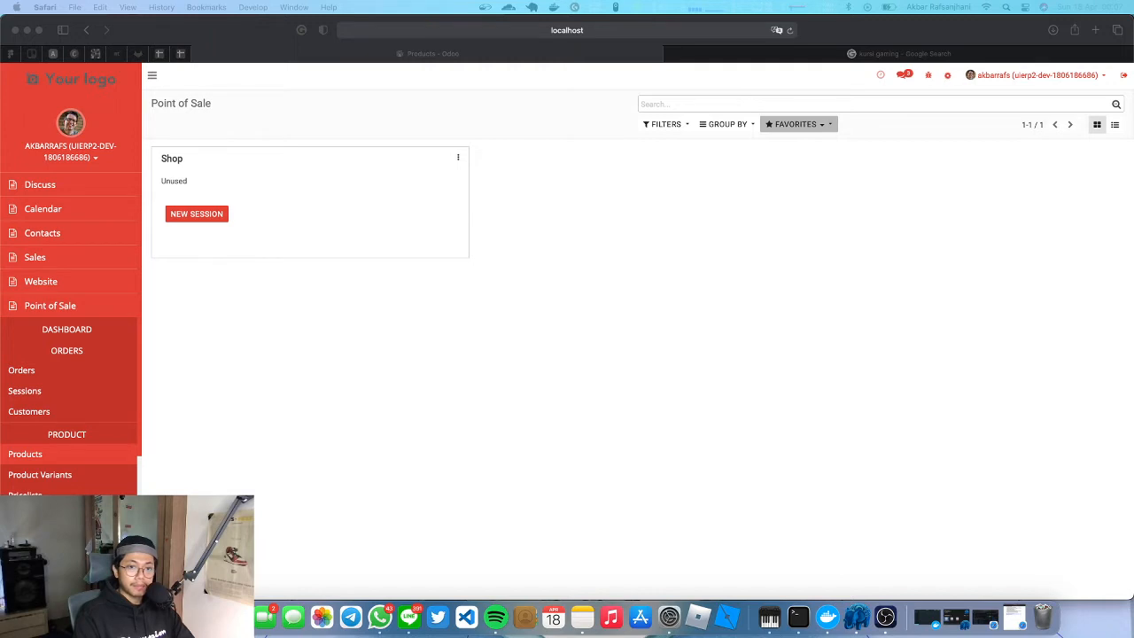
# Review the Point of Sale settings and the product entries available under its configuration.
pyautogui.scroll(-2, 76, 372)
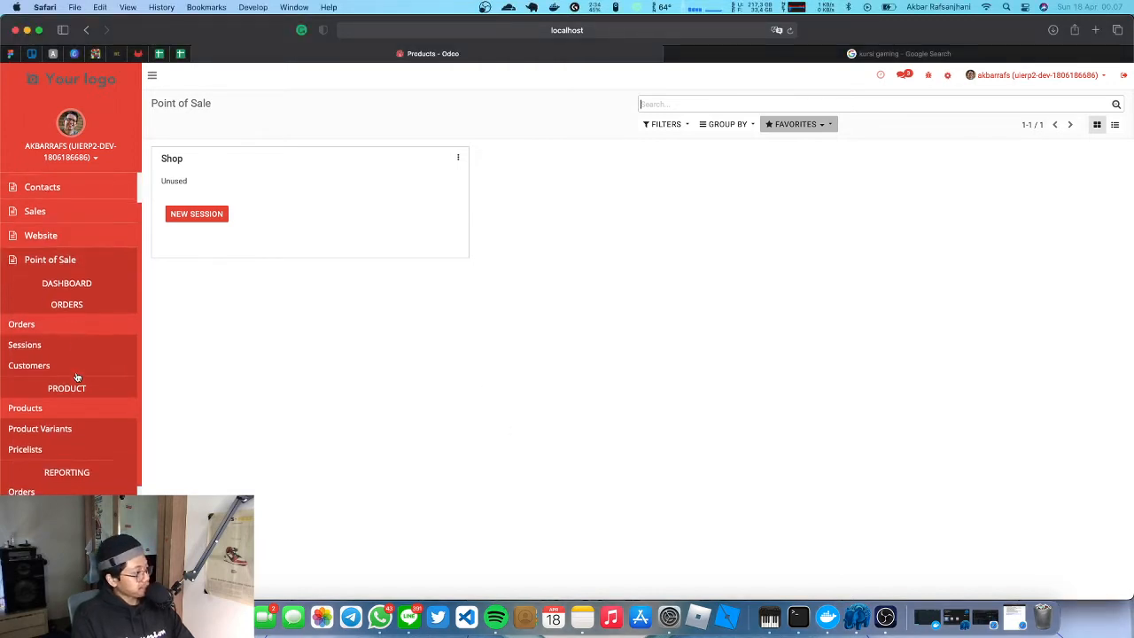
pyautogui.scroll(-4, 81, 425)
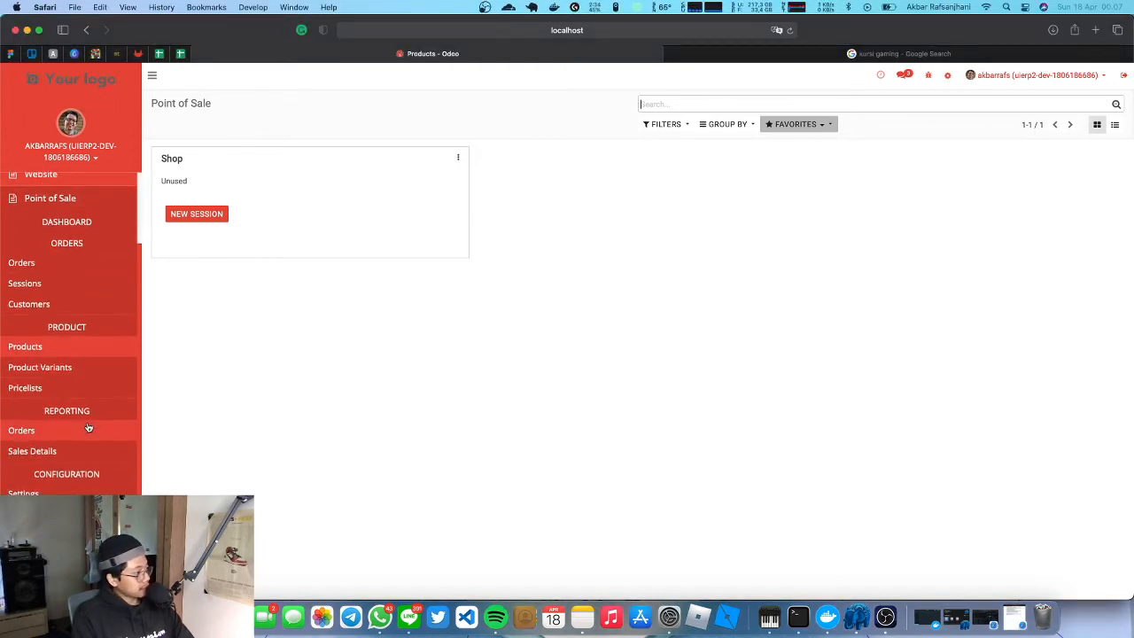
pyautogui.click(77, 440)
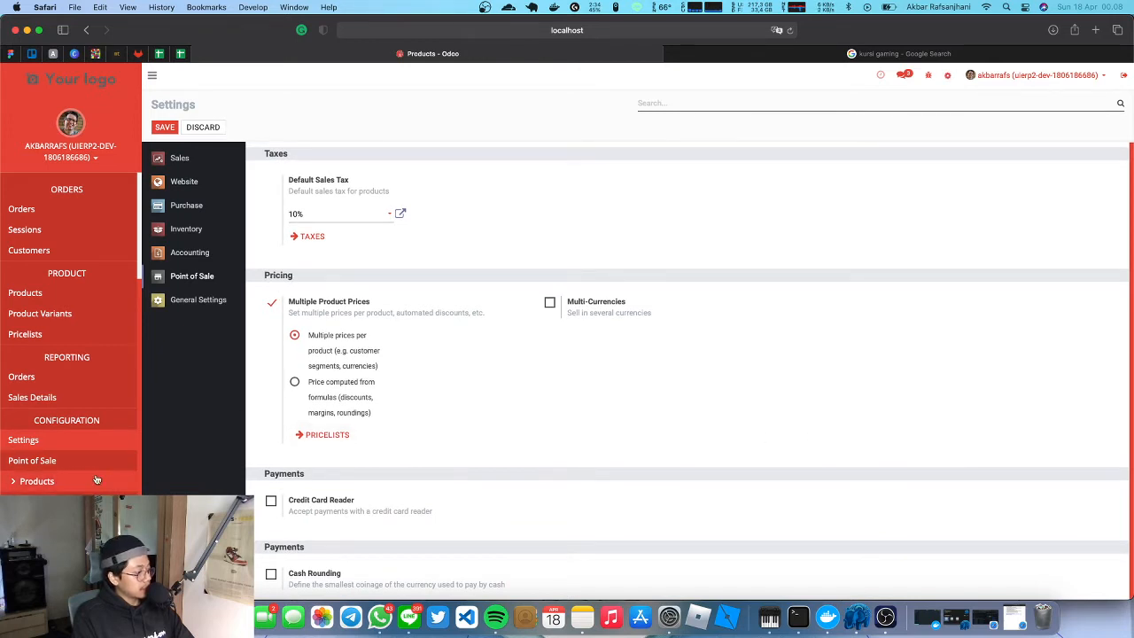
pyautogui.click(36, 481)
pyautogui.scroll(-1, 97, 443)
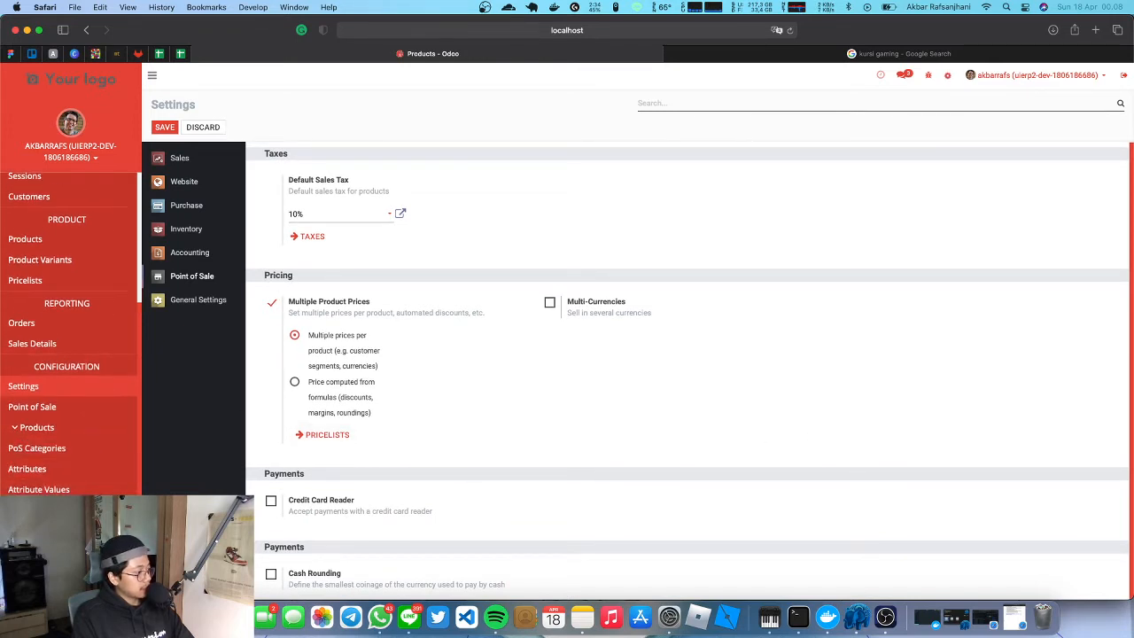
pyautogui.scroll(1, 96, 434)
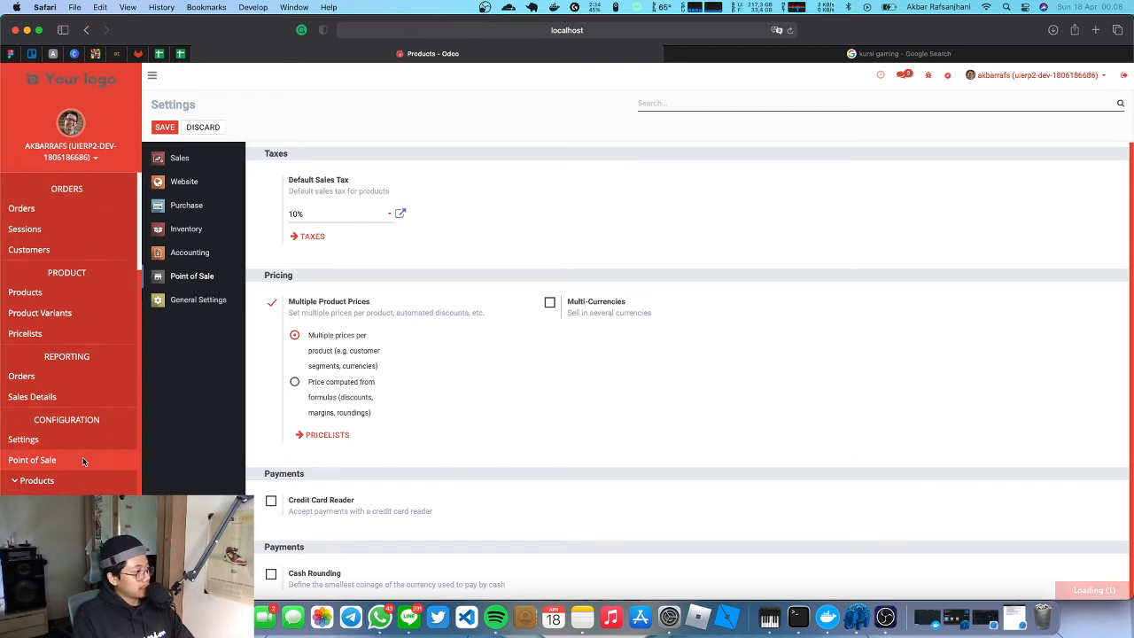
# Open the Shop record from the list of configured points of sale, discarding a blank new record.
pyautogui.click(84, 461)
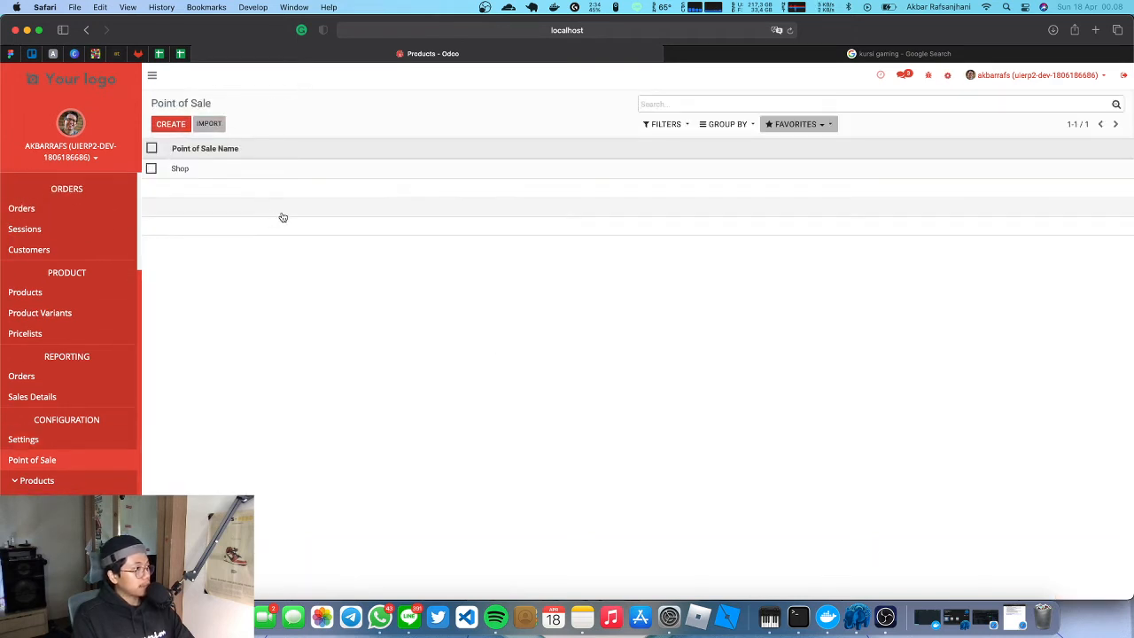
pyautogui.click(181, 127)
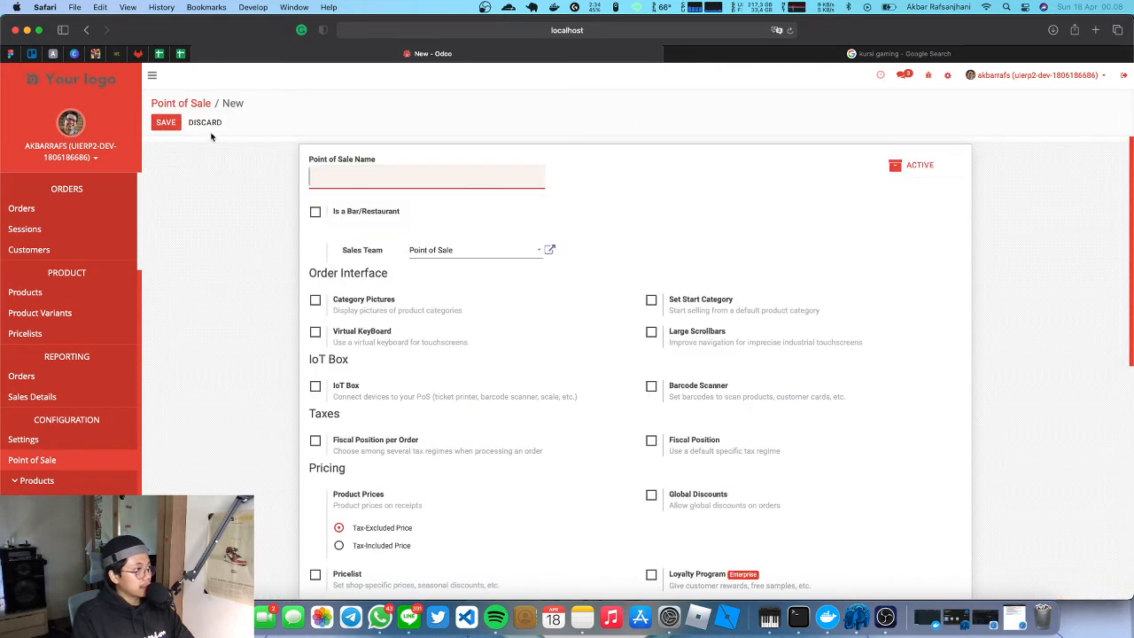
pyautogui.click(204, 123)
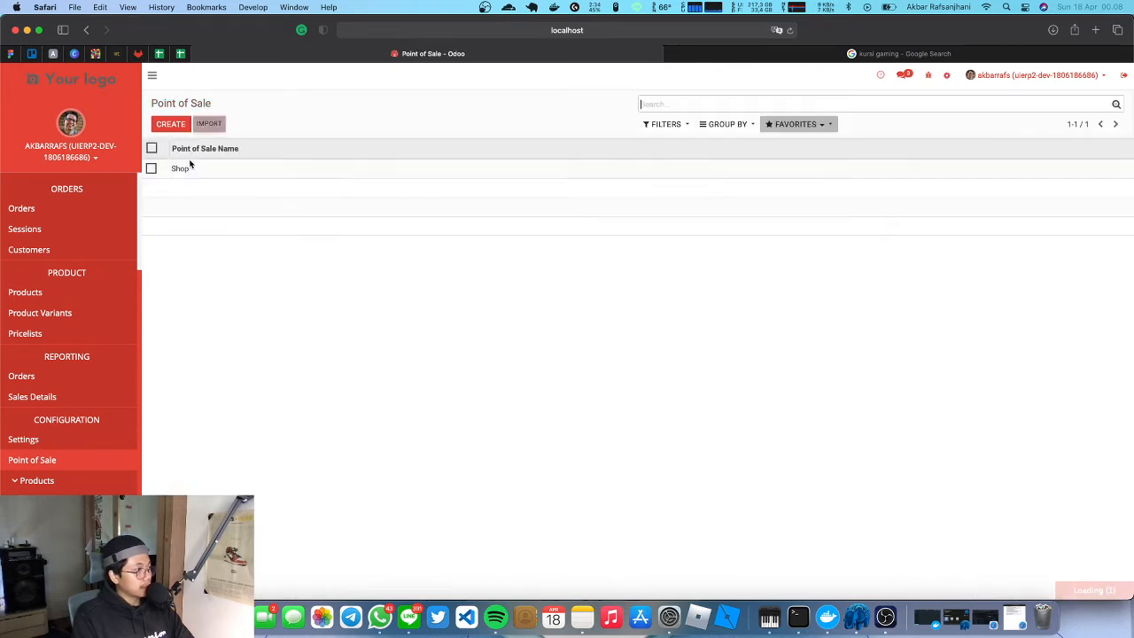
pyautogui.click(342, 170)
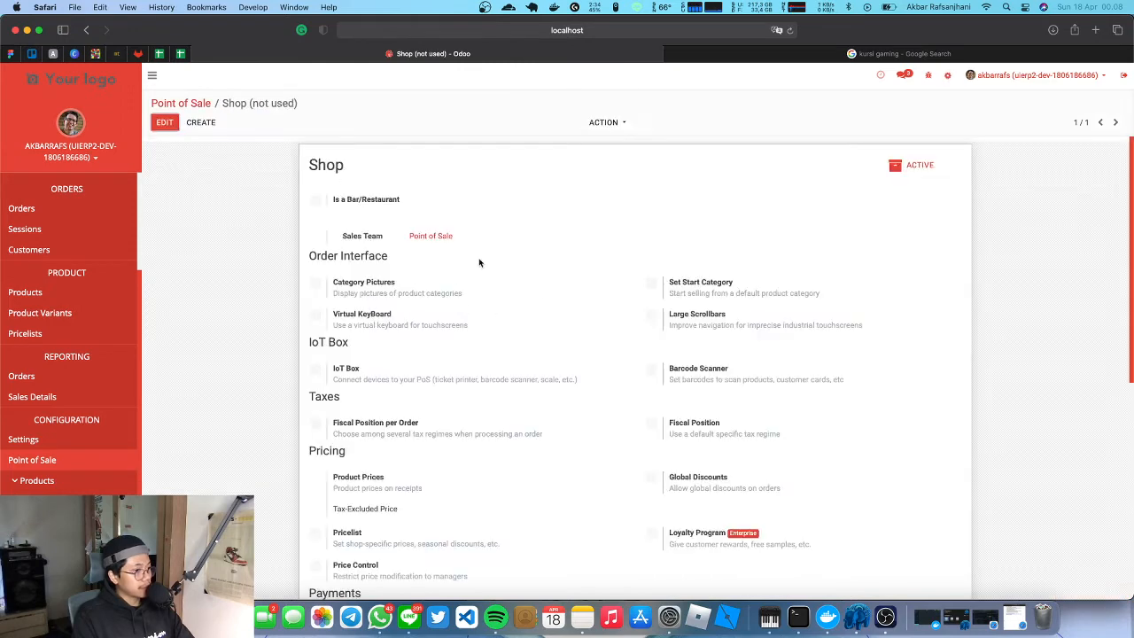
# Go back to the point of sale list and create a new point of sale named TokoGaming.
pyautogui.click(182, 106)
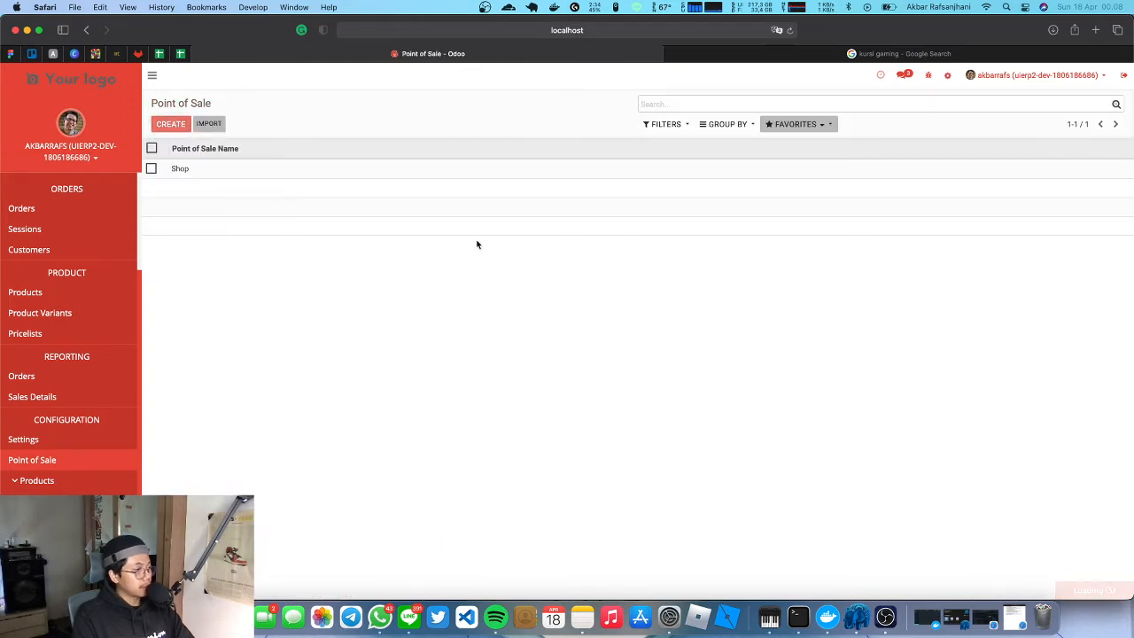
pyautogui.click(170, 123)
pyautogui.write('ToklogA')
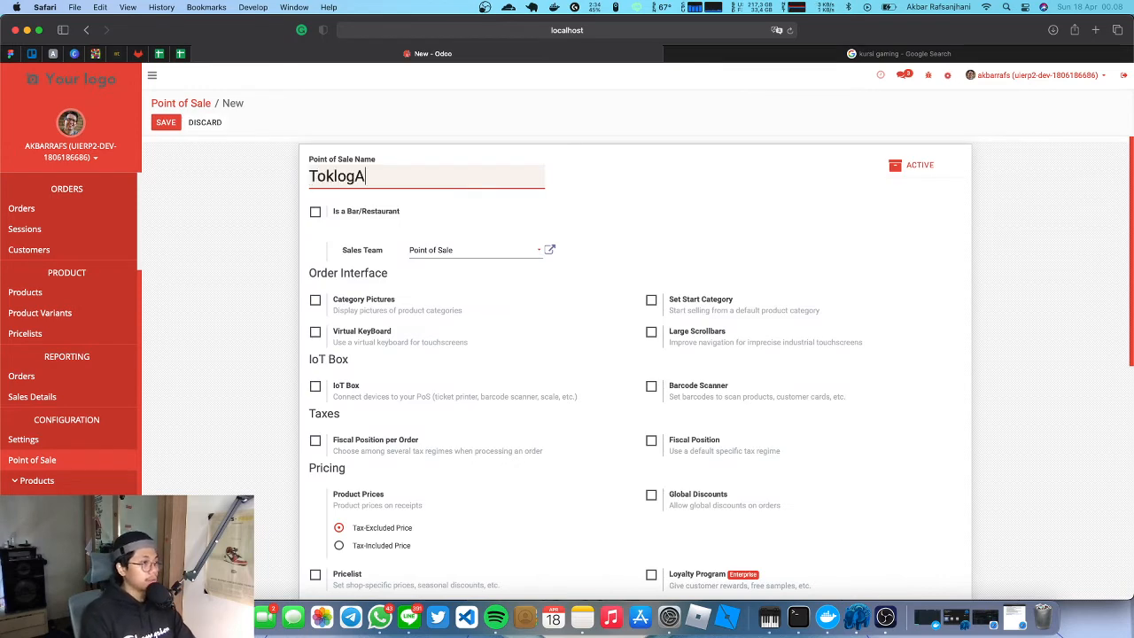
pyautogui.press('BackSpace')
pyautogui.press('BackSpace')
pyautogui.press('BackSpace')
pyautogui.press('BackSpace')
pyautogui.write('oGam')
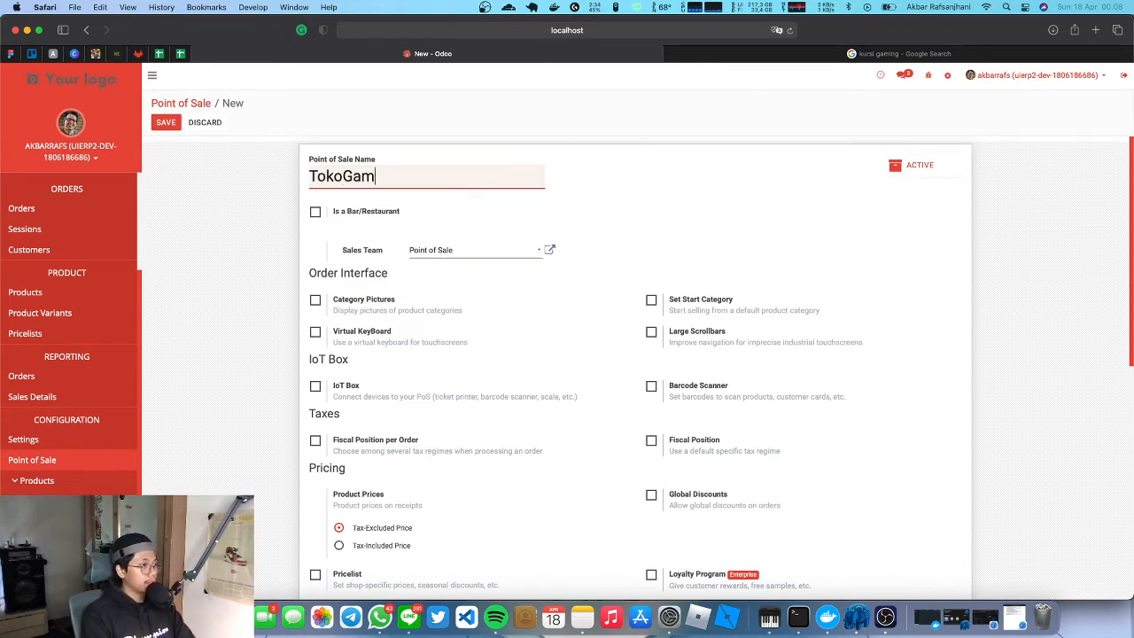
pyautogui.write('ing')
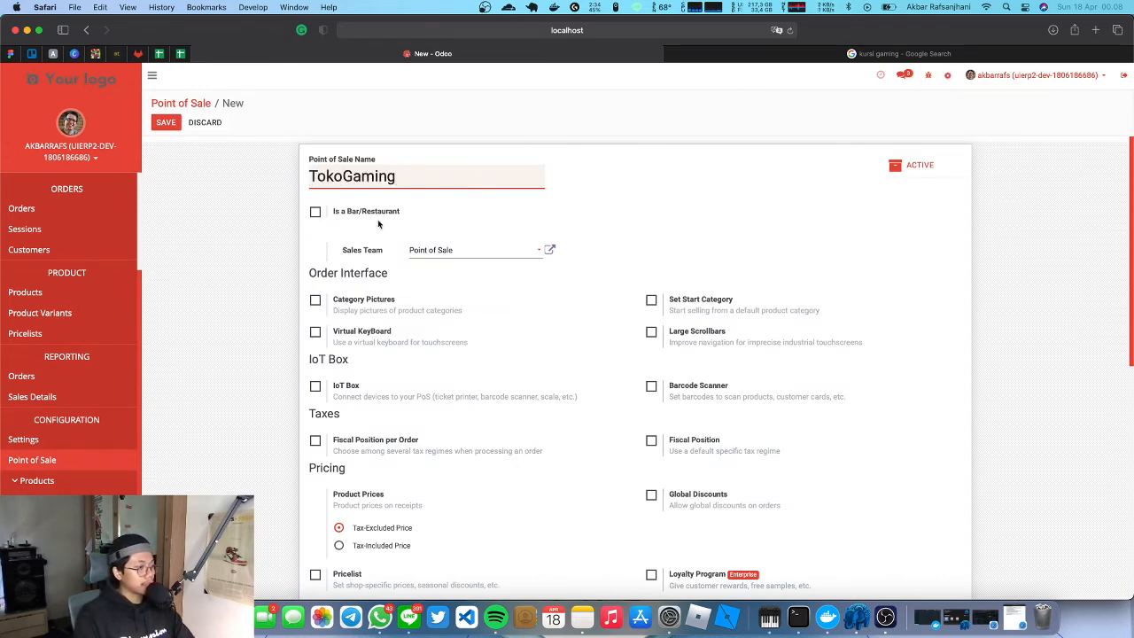
# Enable the Virtual KeyBoard option for TokoGaming and set its start category to Furniture.
pyautogui.click(350, 334)
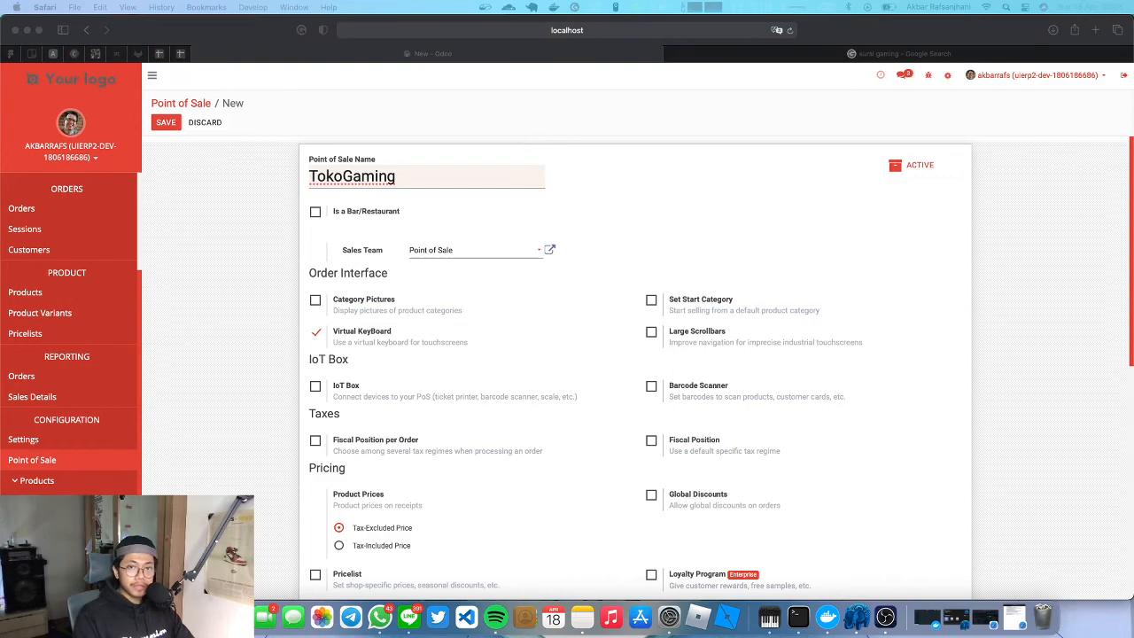
pyautogui.hotkey('ctrl', 'Up')
pyautogui.hotkey('ctrl', 'Up')
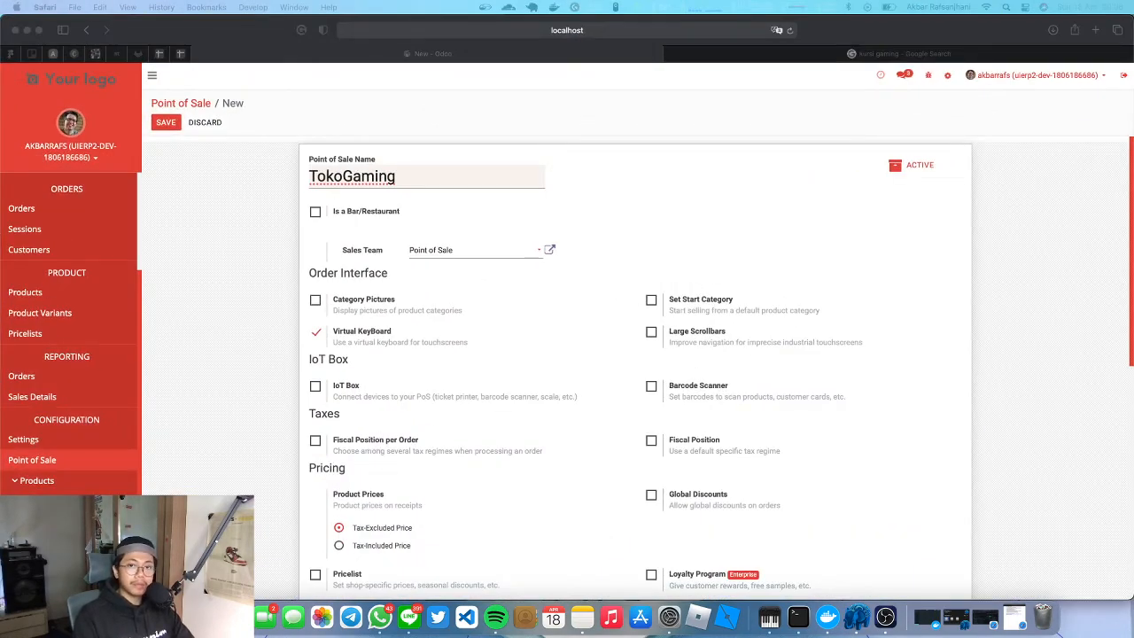
pyautogui.click(651, 301)
pyautogui.click(799, 338)
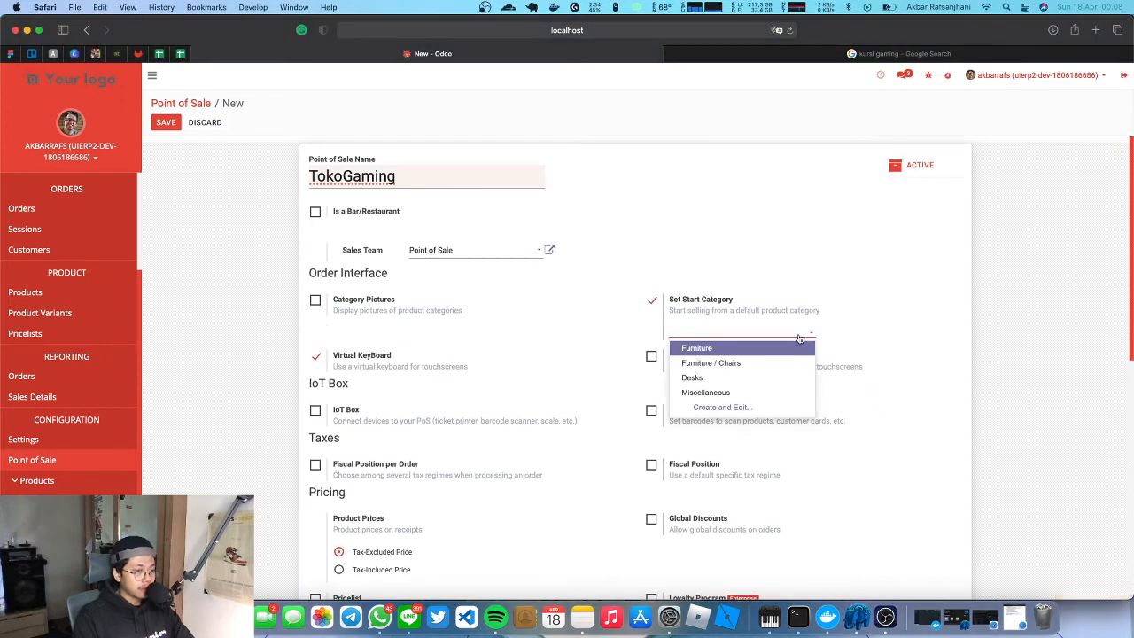
pyautogui.click(799, 352)
pyautogui.click(795, 338)
pyautogui.click(917, 349)
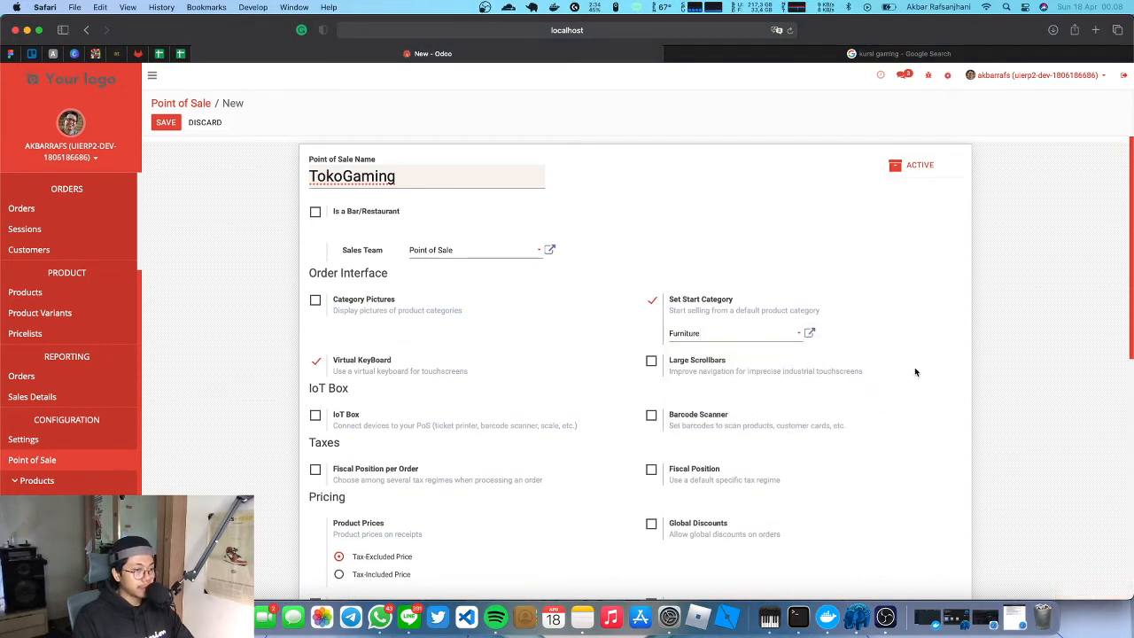
pyautogui.scroll(-3, 422, 371)
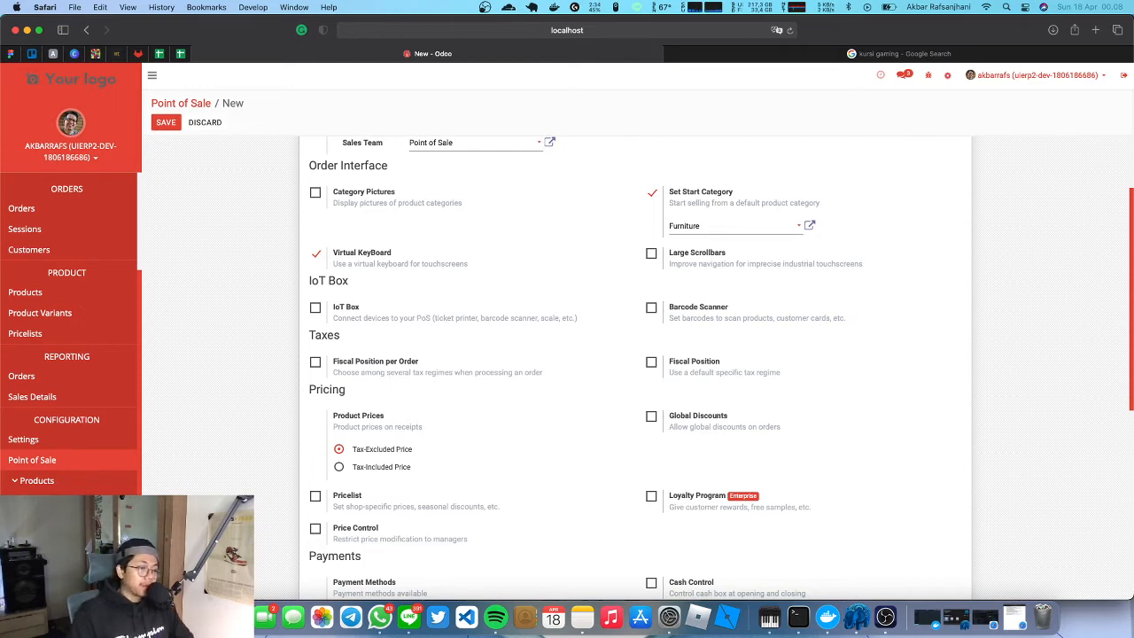
pyautogui.scroll(-3, 548, 460)
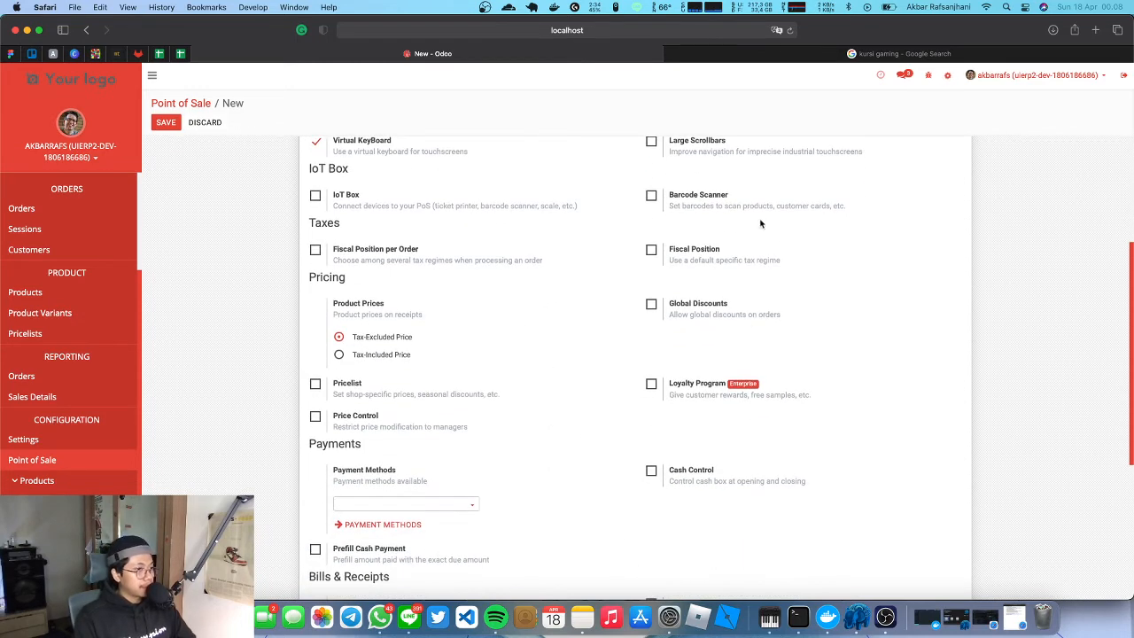
pyautogui.moveTo(671, 206); pyautogui.dragTo(822, 213)
pyautogui.click(834, 241)
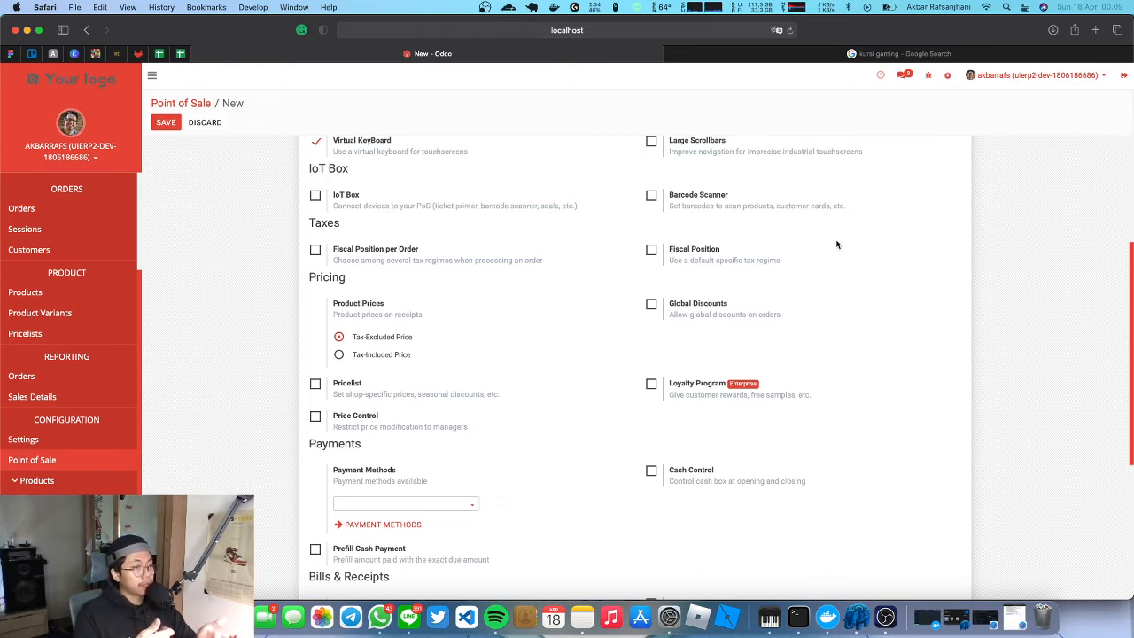
pyautogui.scroll(-3, 574, 395)
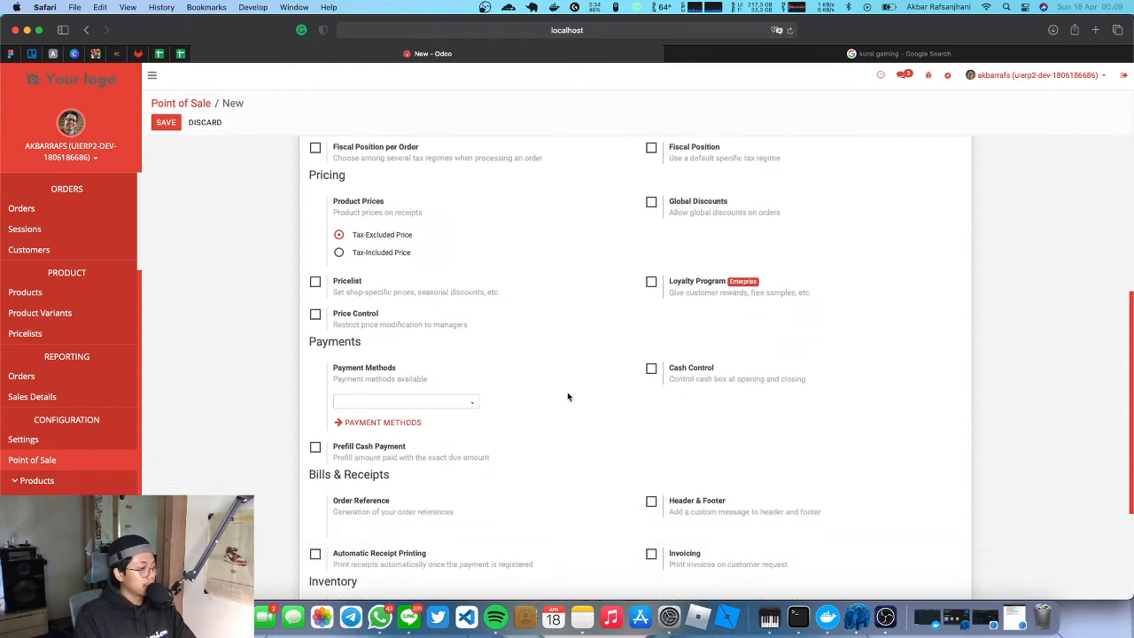
pyautogui.click(472, 402)
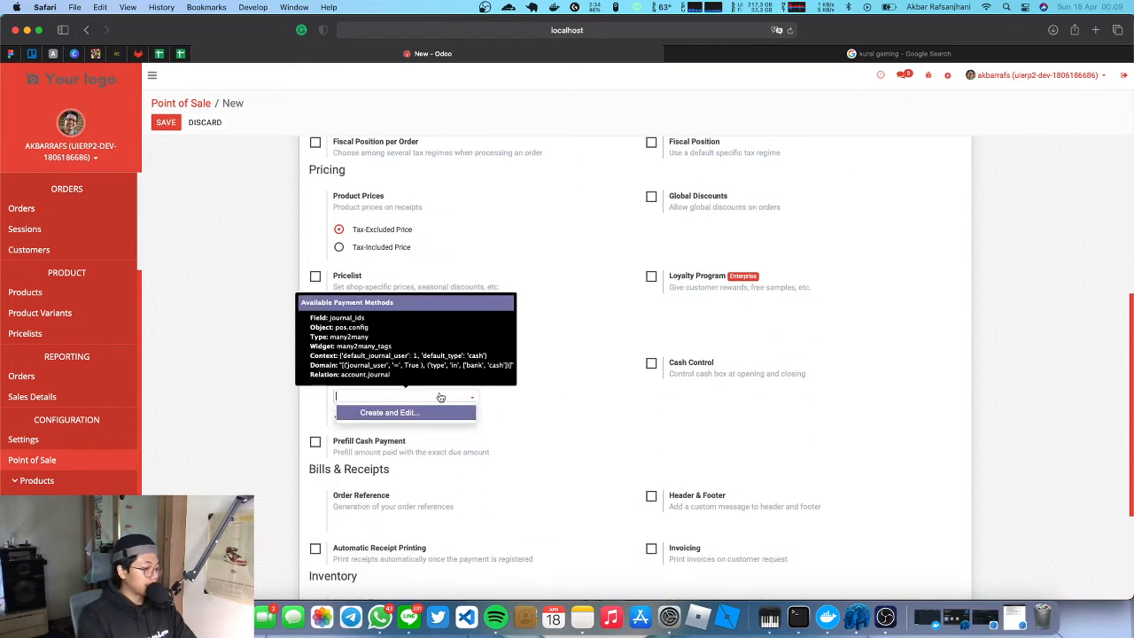
pyautogui.click(406, 412)
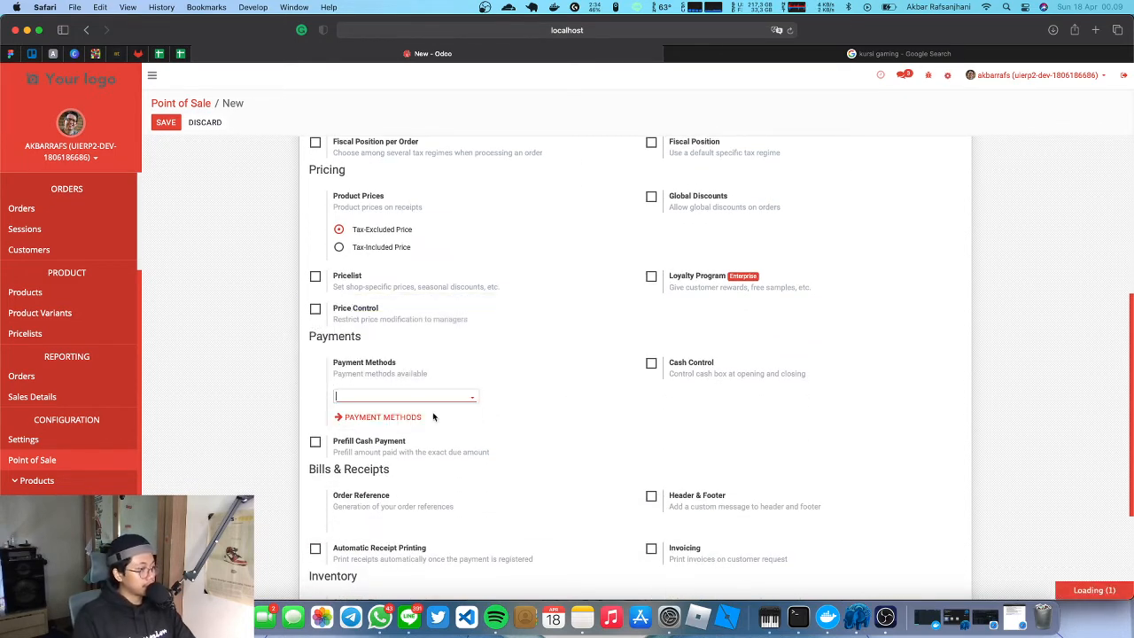
pyautogui.click(450, 189)
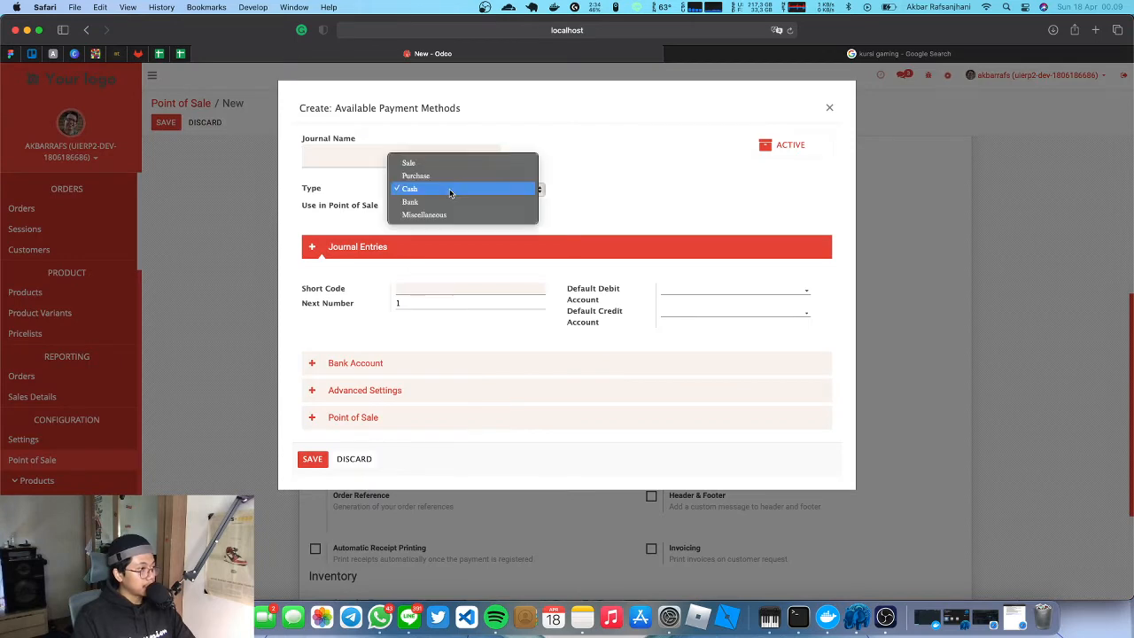
pyautogui.click(446, 193)
pyautogui.click(312, 459)
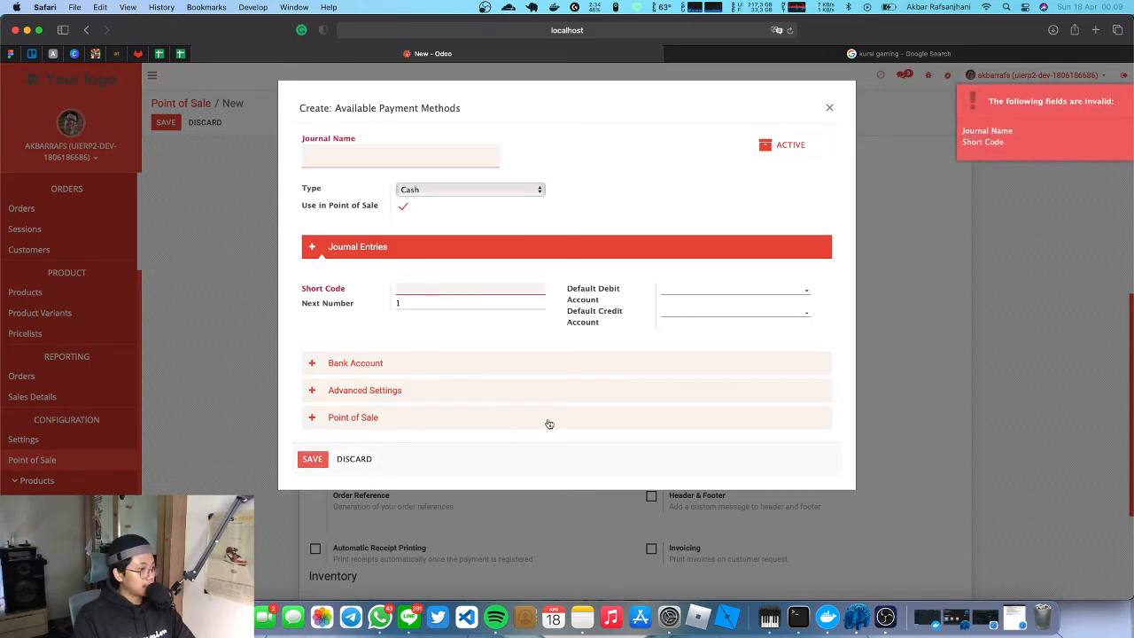
pyautogui.click(830, 109)
pyautogui.click(389, 396)
pyautogui.write('C')
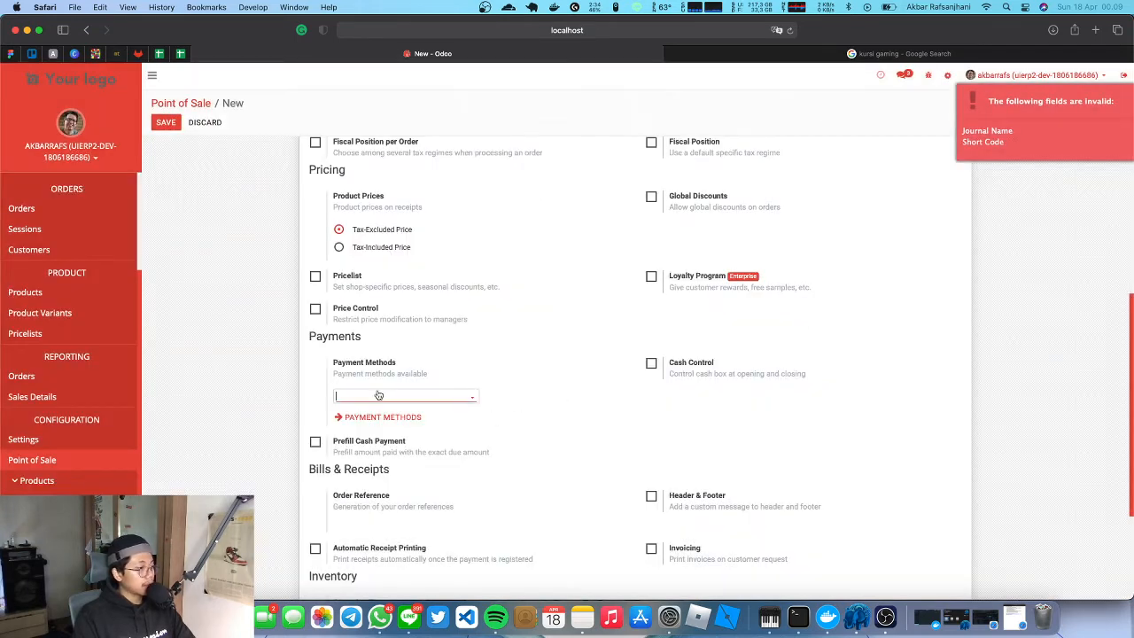
pyautogui.write('as')
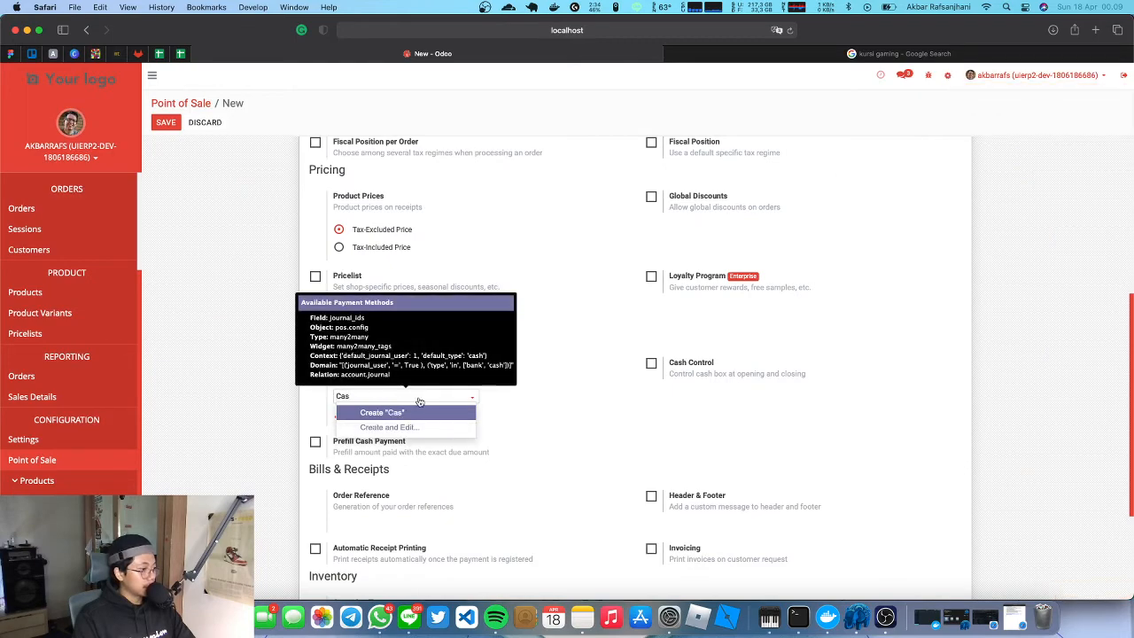
pyautogui.click(441, 411)
pyautogui.click(545, 201)
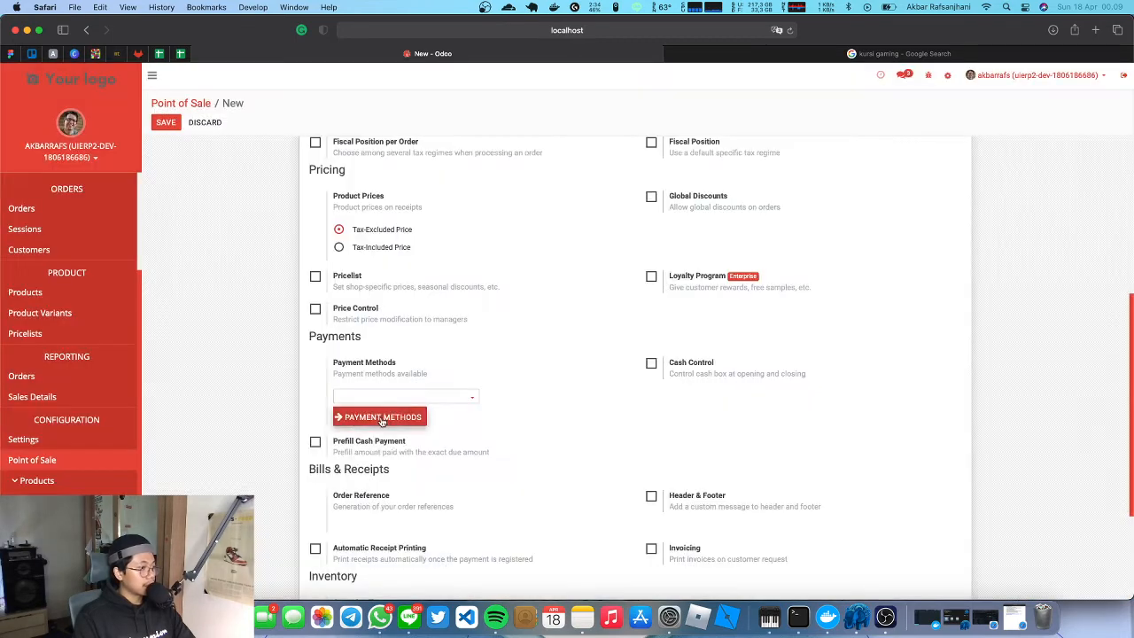
# Create and save a Cash payment method with the journal name TunaiGaming and a short code for this point of sale.
pyautogui.click(381, 417)
pyautogui.click(451, 399)
pyautogui.click(434, 415)
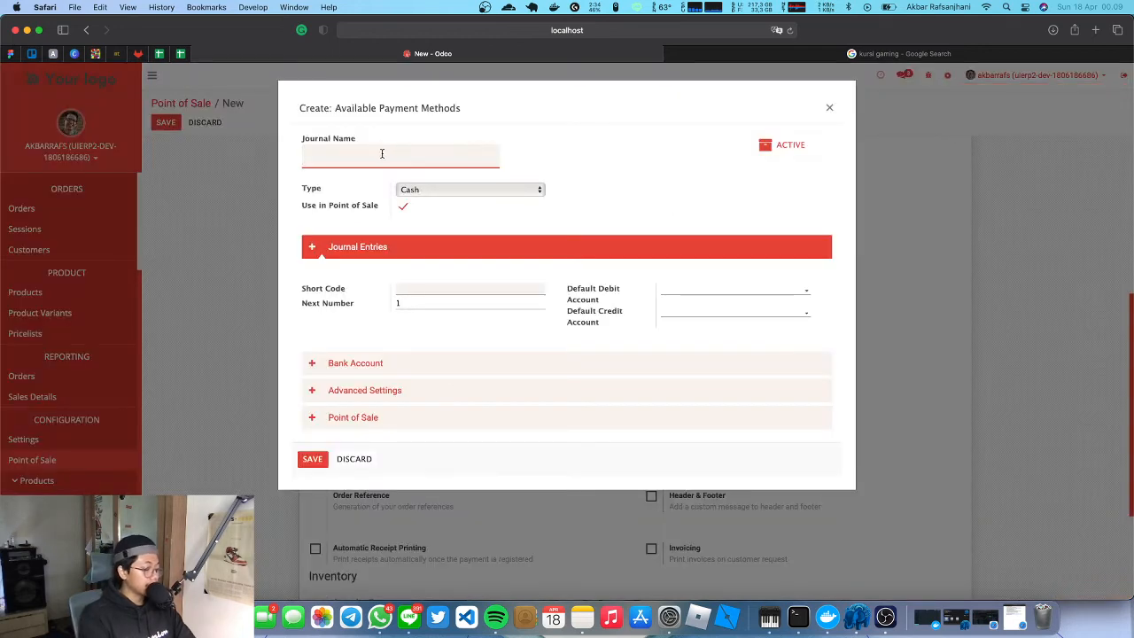
pyautogui.write('Uang Tunai')
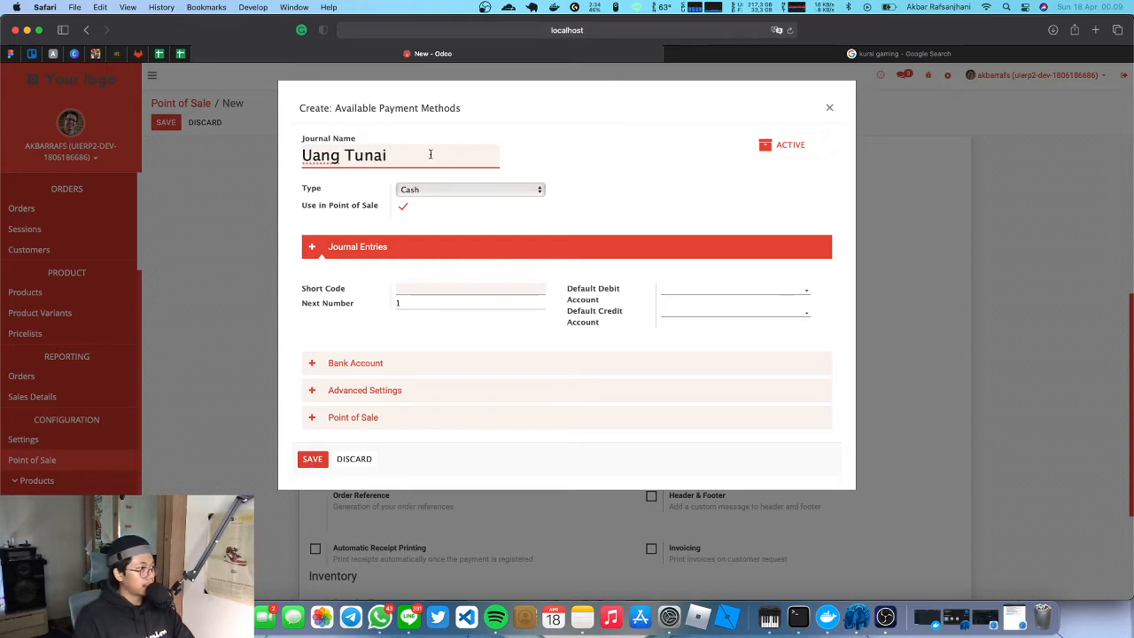
pyautogui.press('super+a')
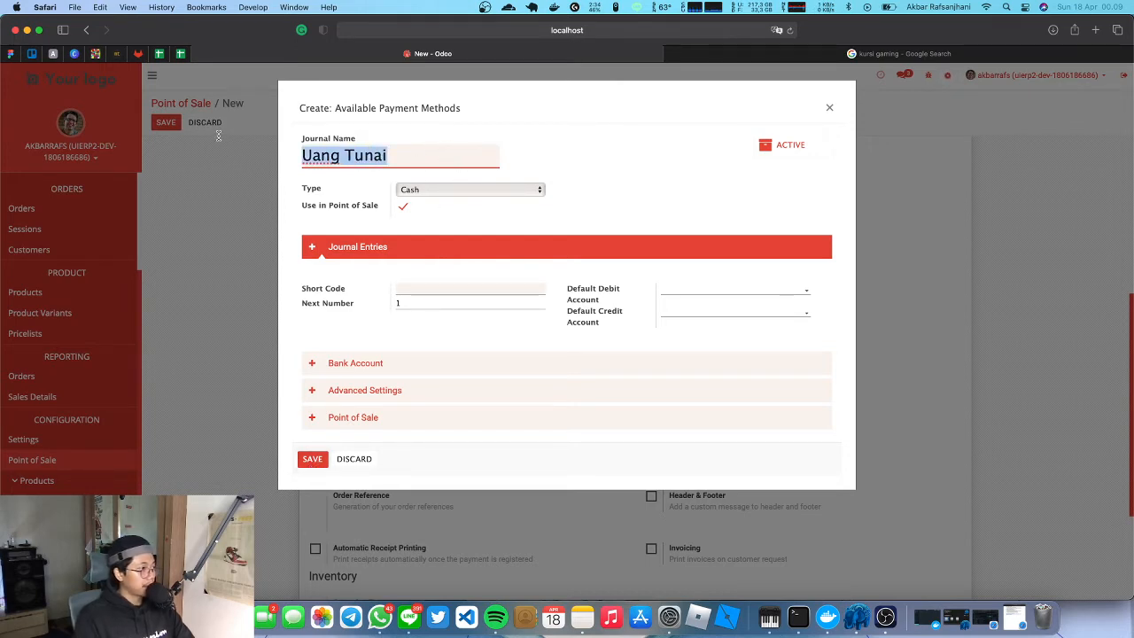
pyautogui.write('Tunai ')
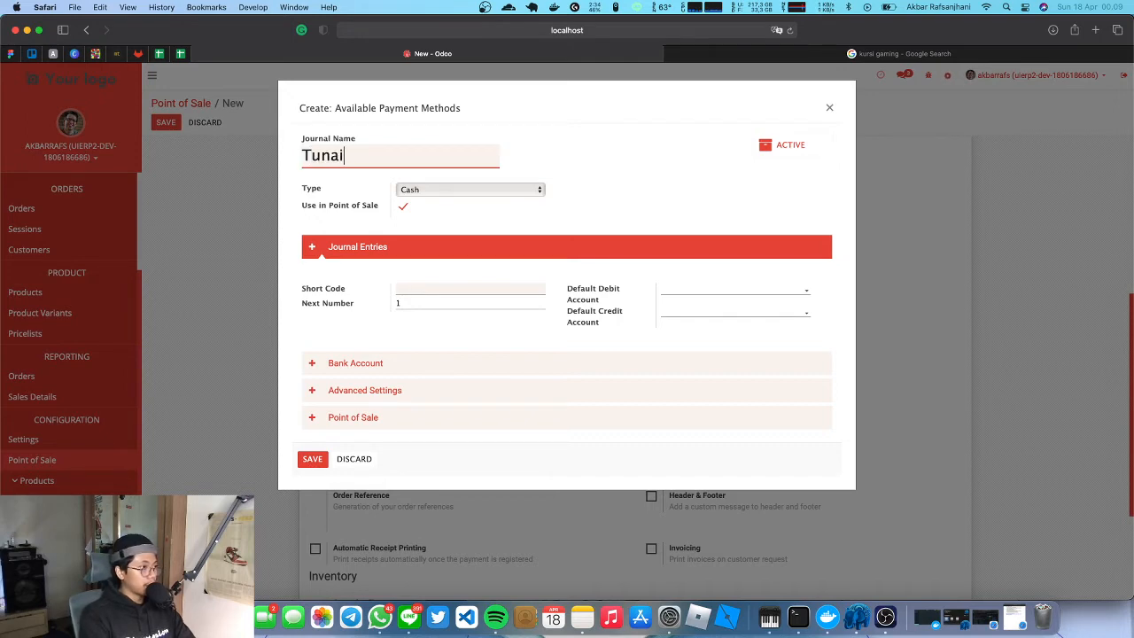
pyautogui.write('Gaming')
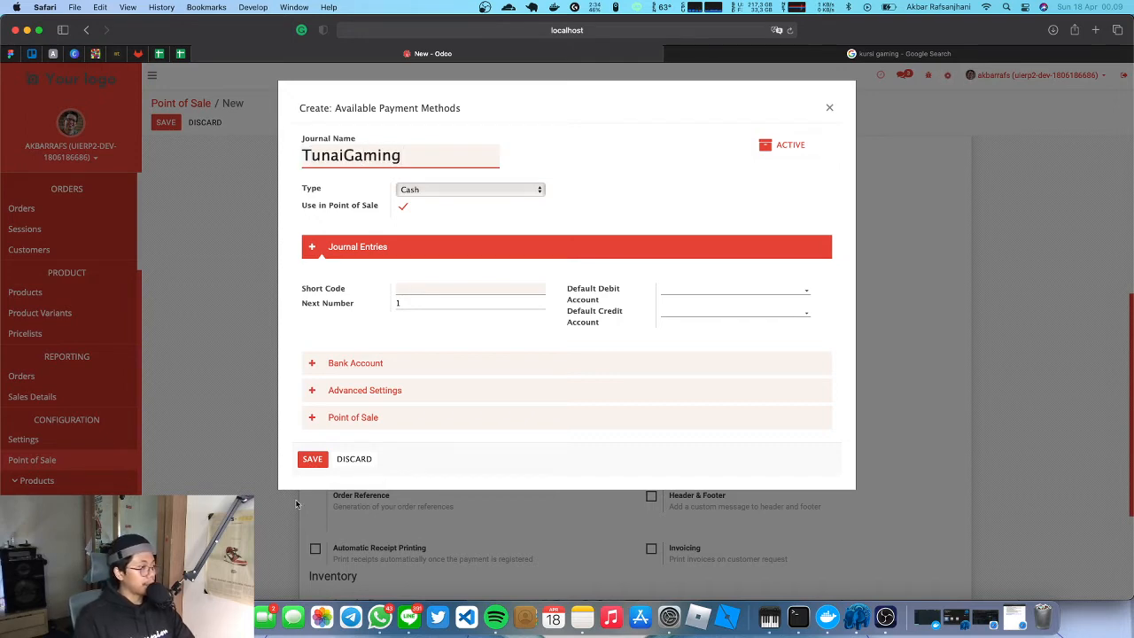
pyautogui.click(312, 459)
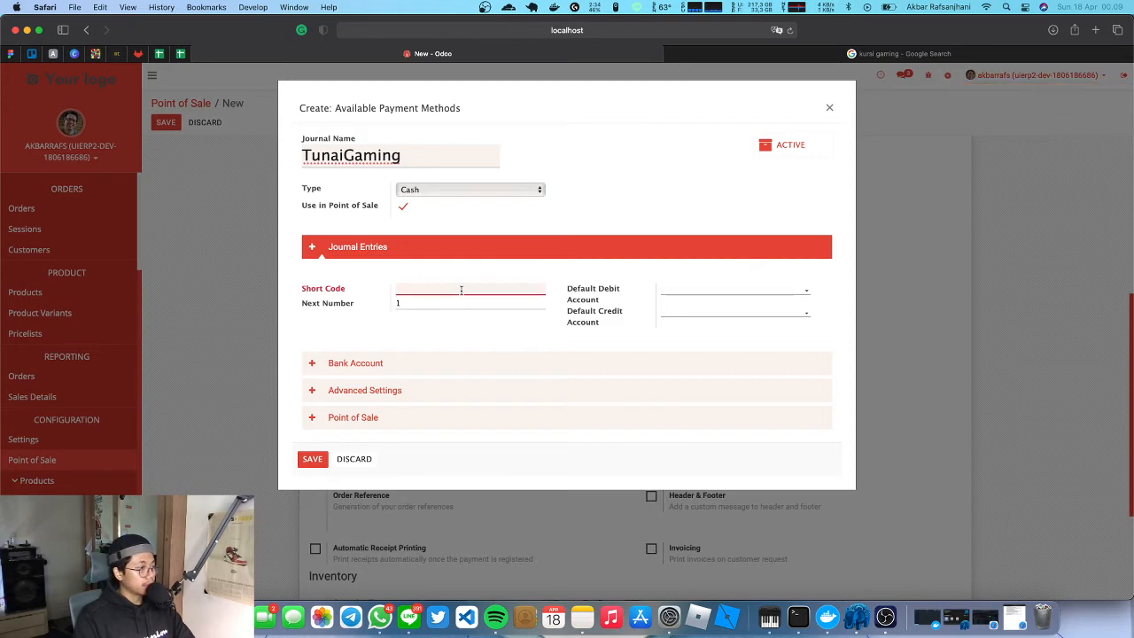
pyautogui.click(312, 458)
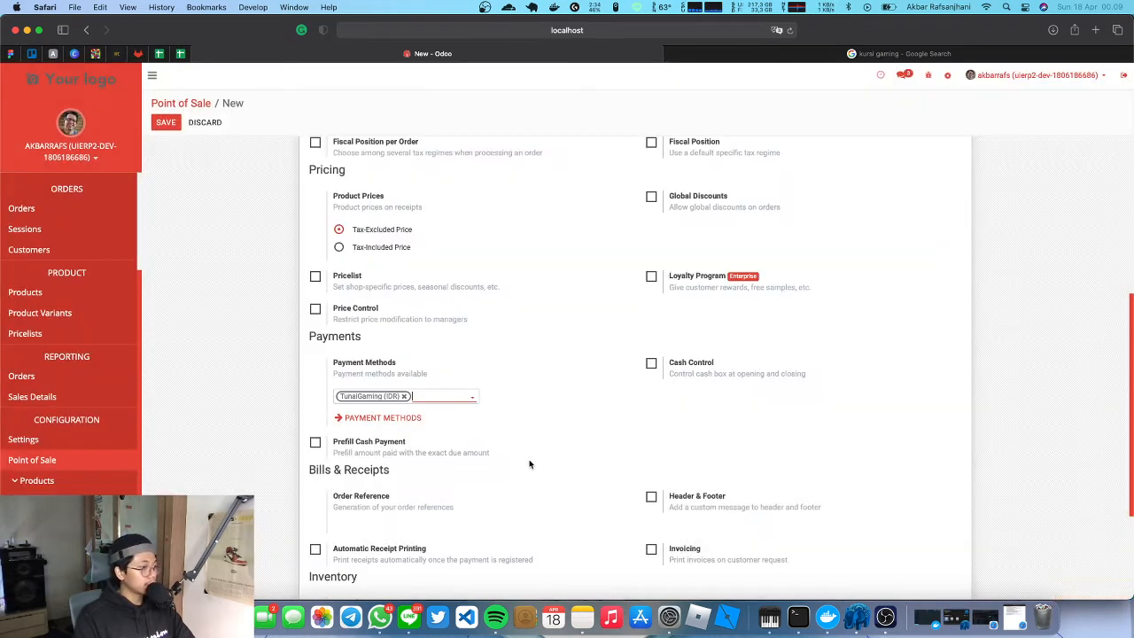
pyautogui.click(452, 400)
pyautogui.click(466, 413)
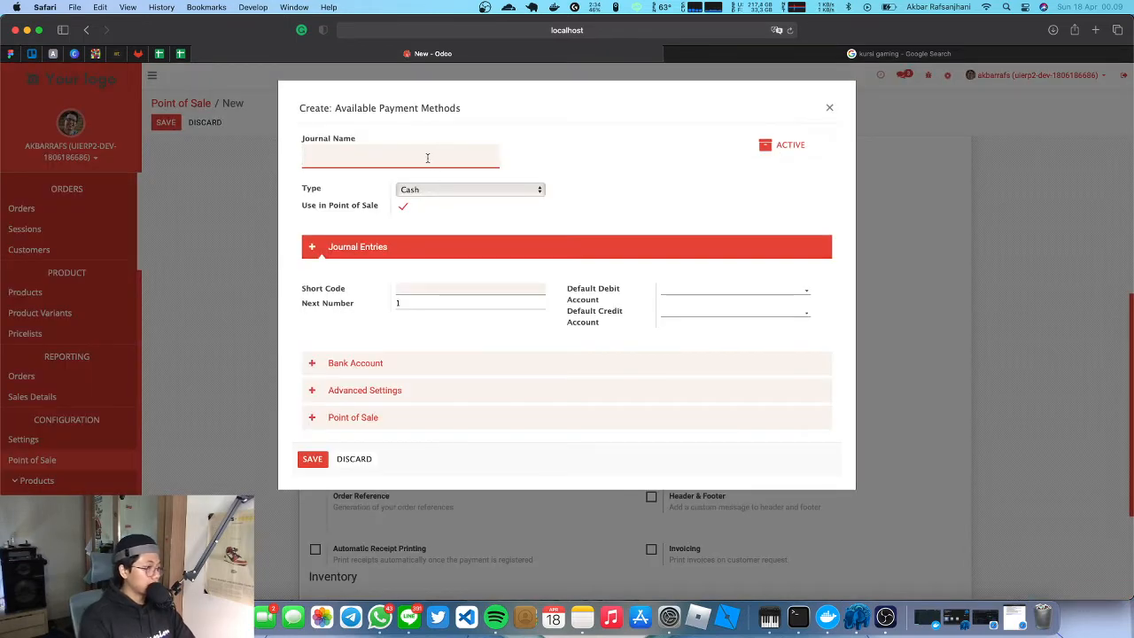
pyautogui.click(438, 189)
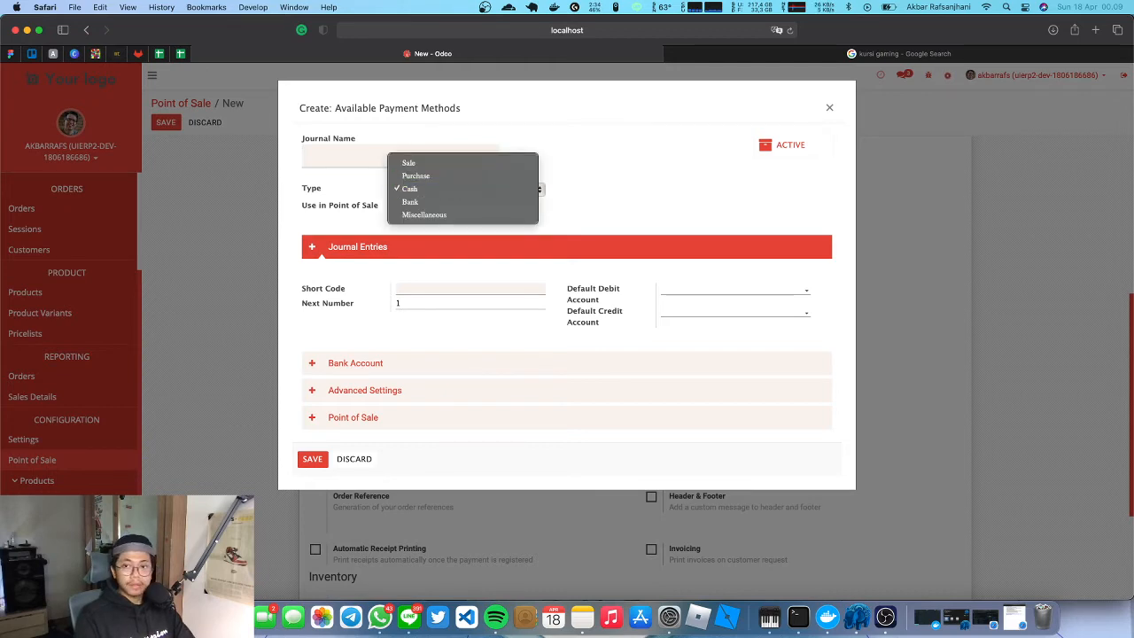
pyautogui.press('Escape')
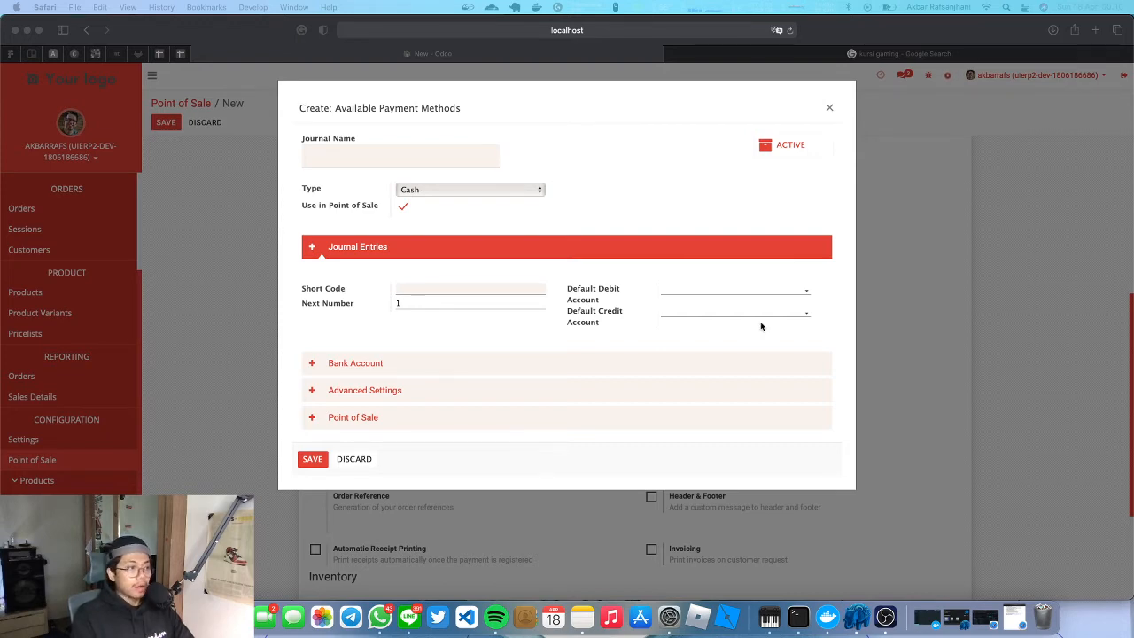
pyautogui.click(829, 108)
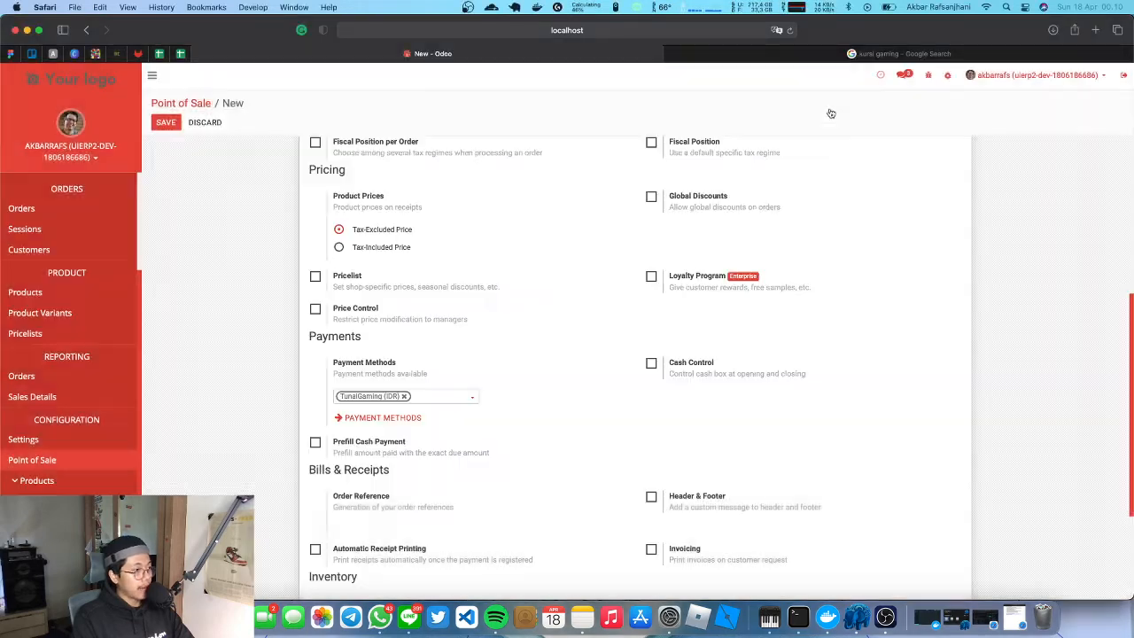
# Remove the TunaiGaming (IDR) payment method from the point of sale and select it again.
pyautogui.doubleClick(370, 401)
pyautogui.click(440, 403)
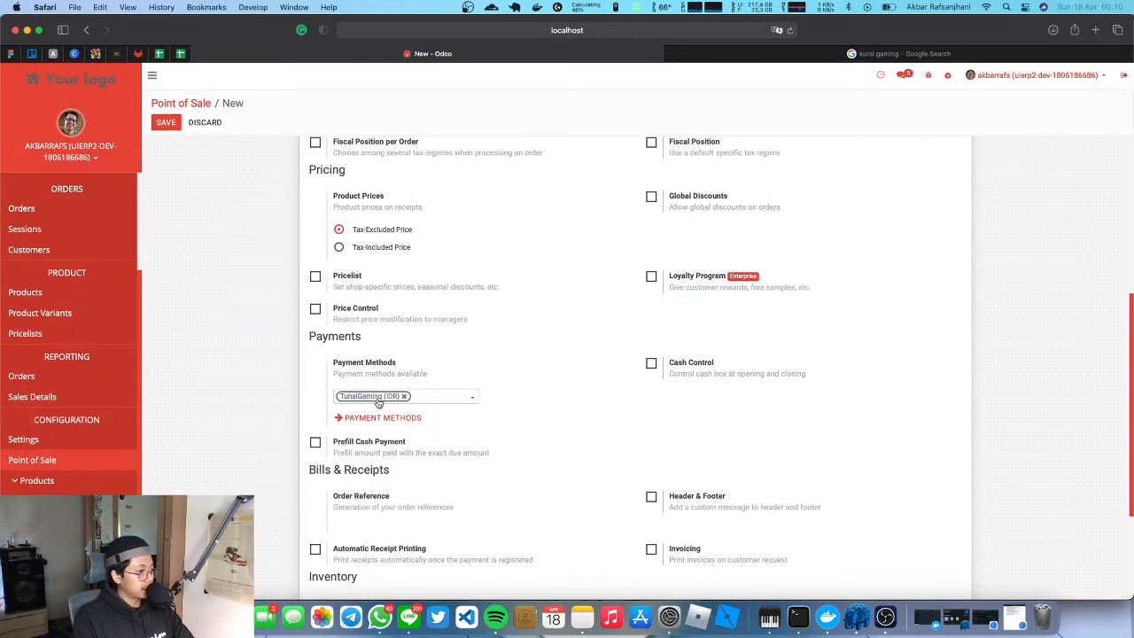
pyautogui.doubleClick(378, 403)
pyautogui.click(405, 398)
pyautogui.click(470, 400)
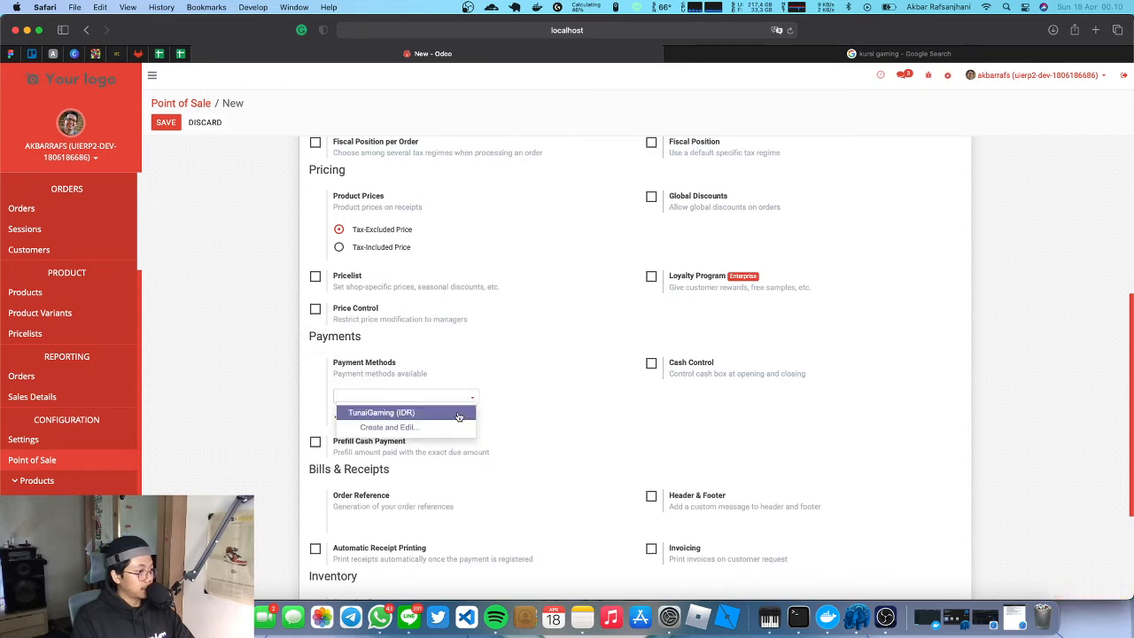
pyautogui.click(458, 415)
pyautogui.click(390, 417)
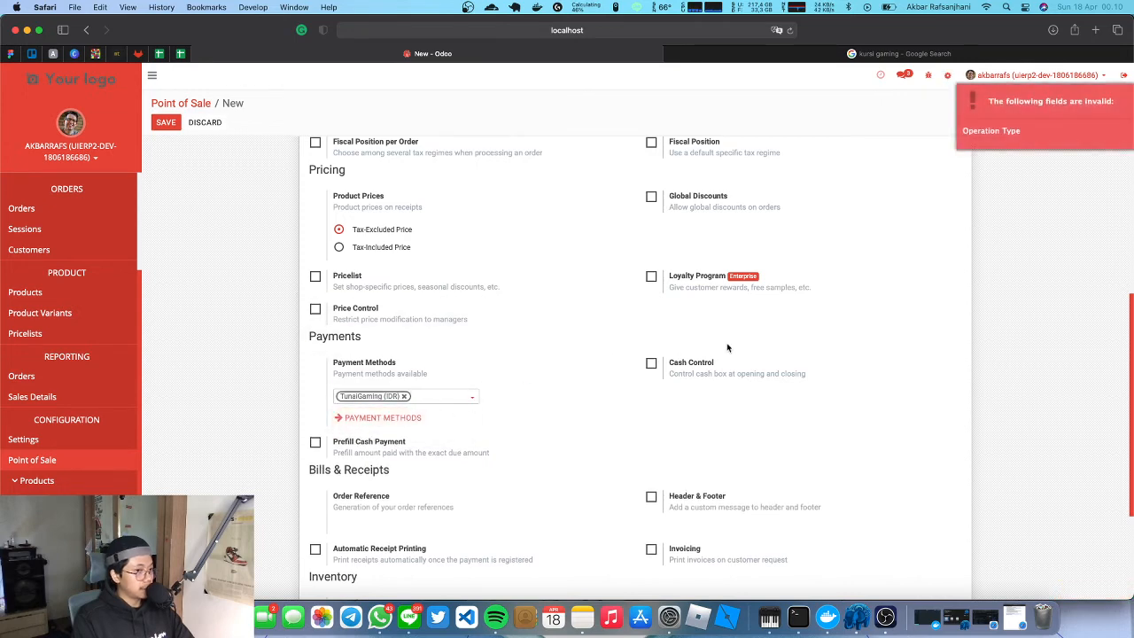
# Start creating another payment method for the point of sale and set its type to Bank.
pyautogui.click(468, 399)
pyautogui.click(466, 412)
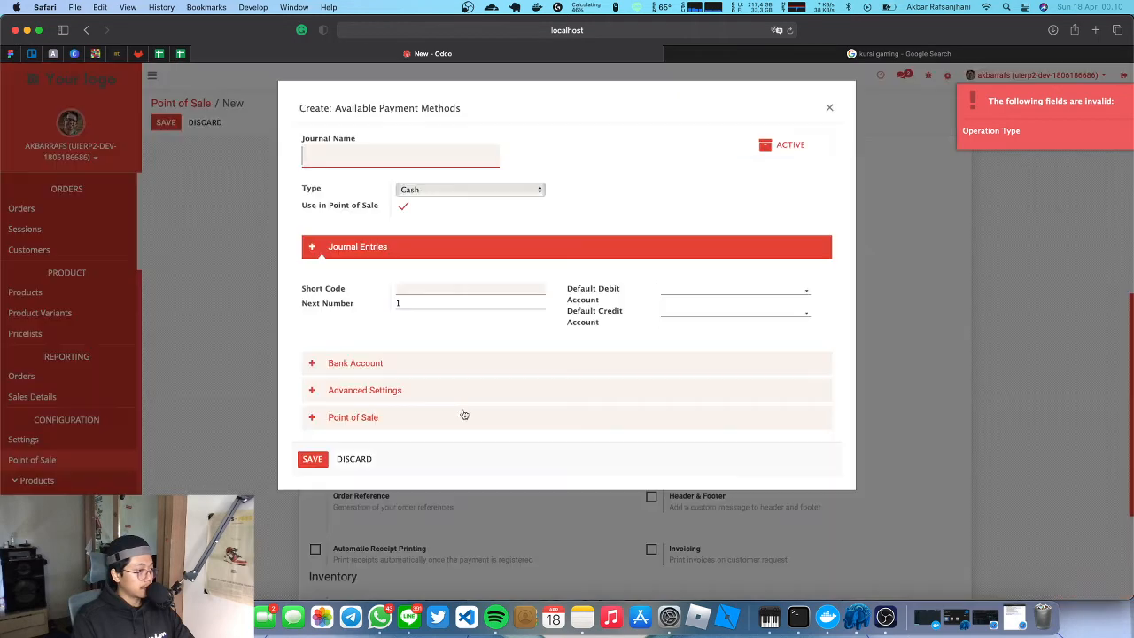
pyautogui.click(405, 159)
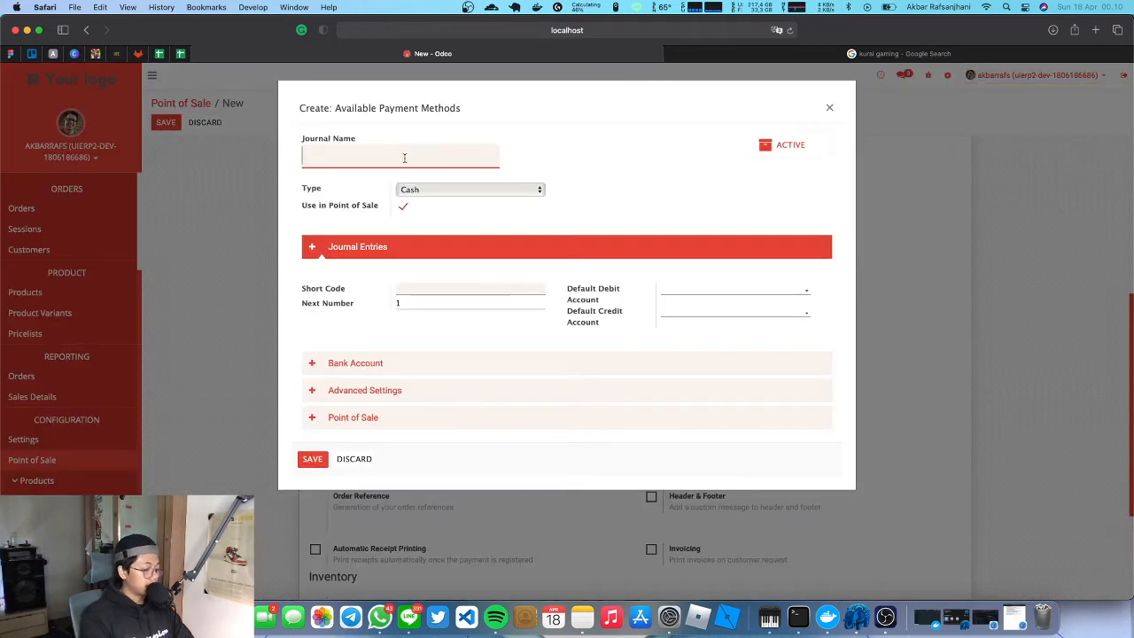
pyautogui.click(443, 191)
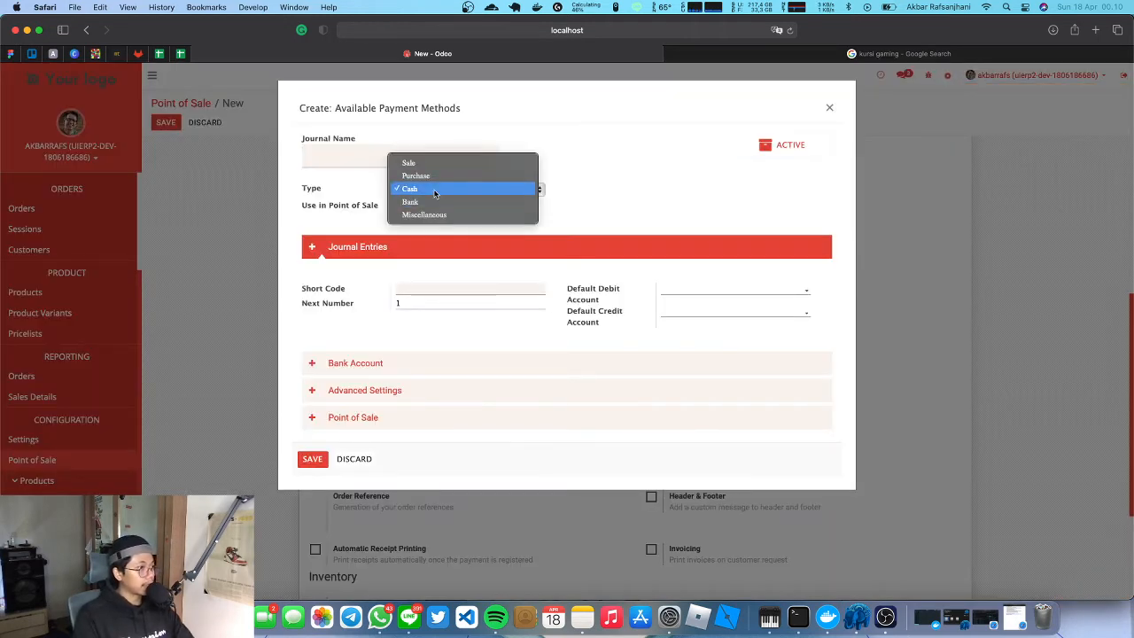
pyautogui.click(435, 202)
# Enter the journal name BankGaming and the short code 2 for the new payment method and save it.
pyautogui.click(410, 157)
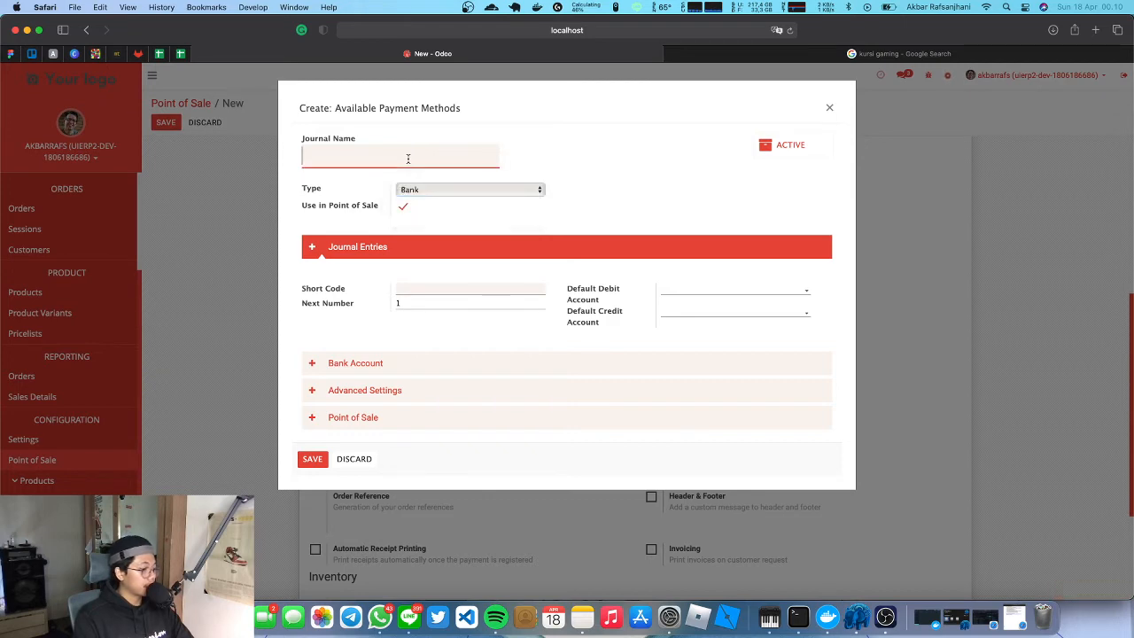
pyautogui.write('Tra')
pyautogui.press('BackSpace')
pyautogui.press('BackSpace')
pyautogui.press('BackSpace')
pyautogui.write('Ba')
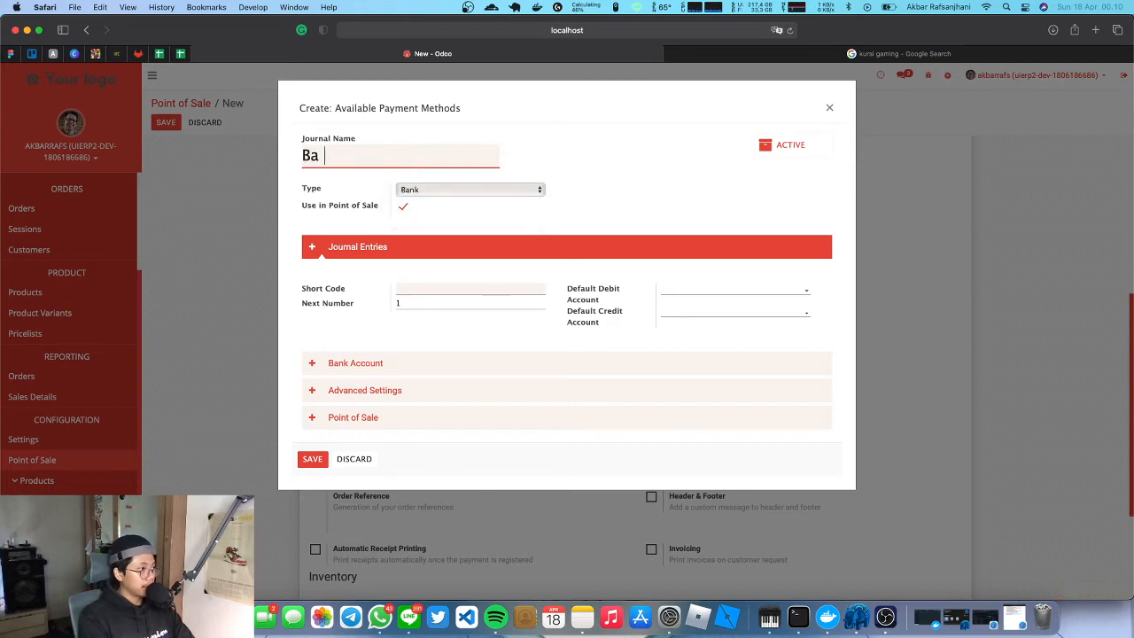
pyautogui.write('nkGaming')
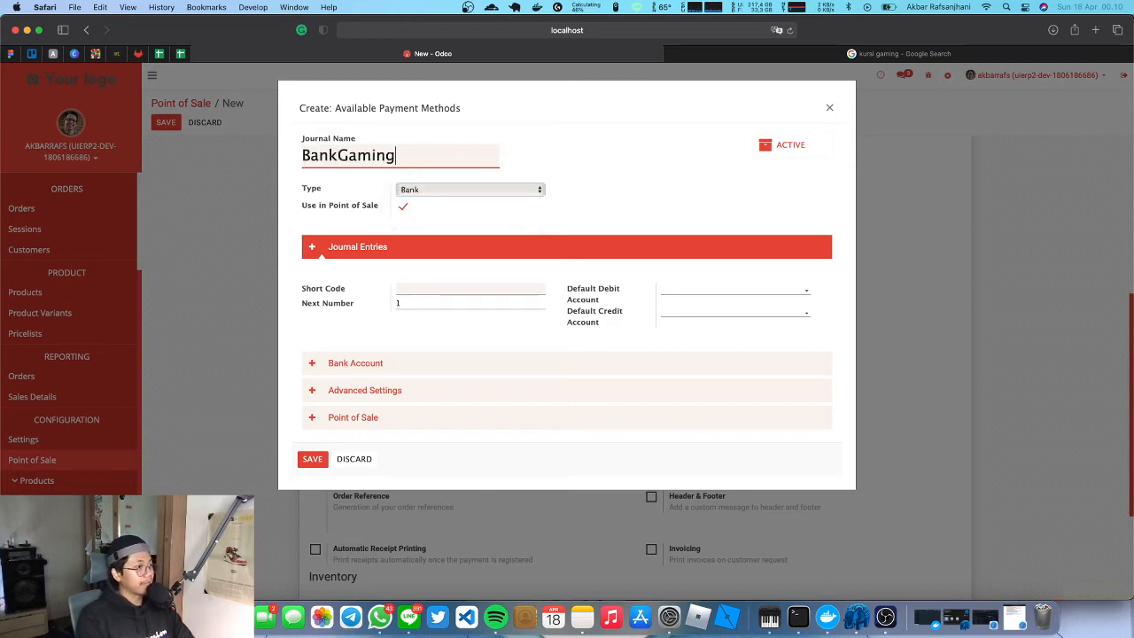
pyautogui.click(468, 293)
pyautogui.write('2')
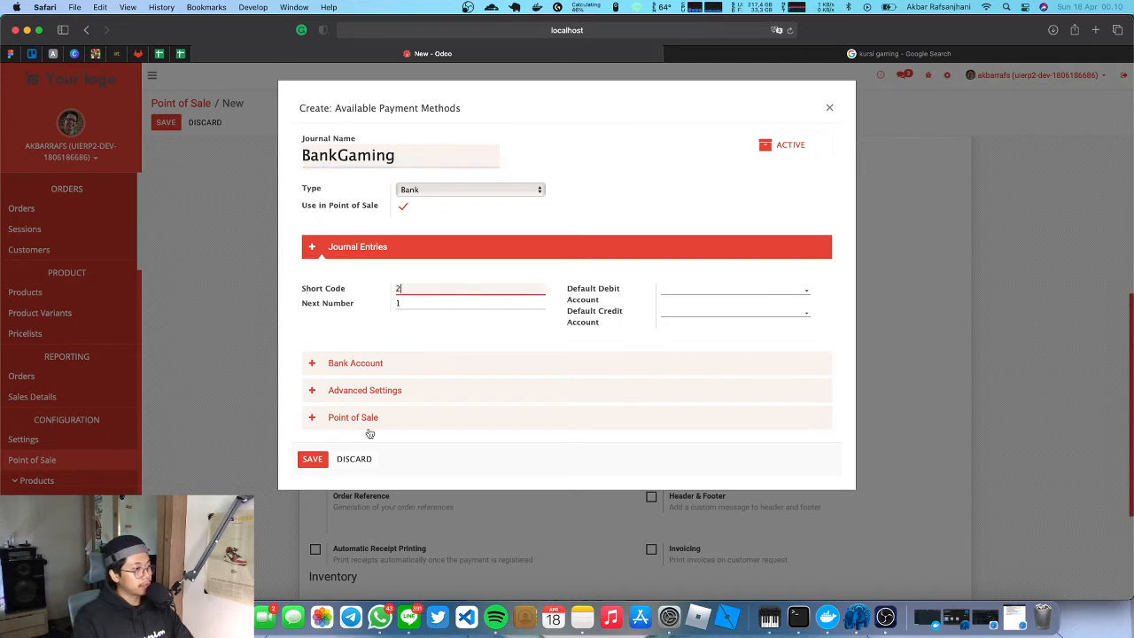
pyautogui.click(313, 461)
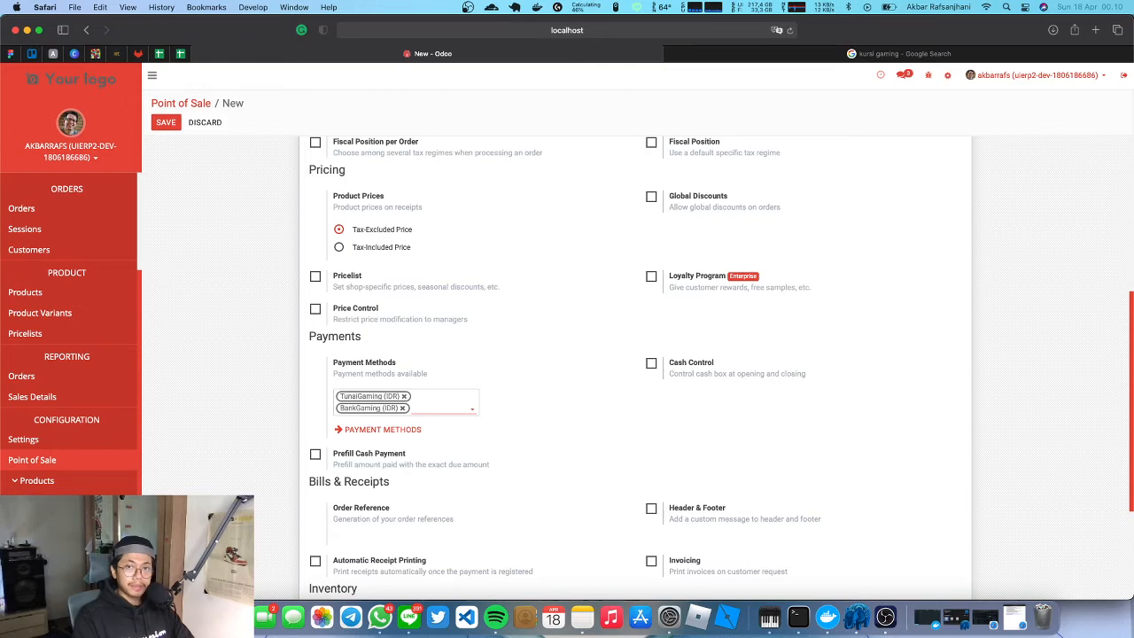
pyautogui.hotkey('ctrl', 'Up')
pyautogui.hotkey('ctrl', 'Up')
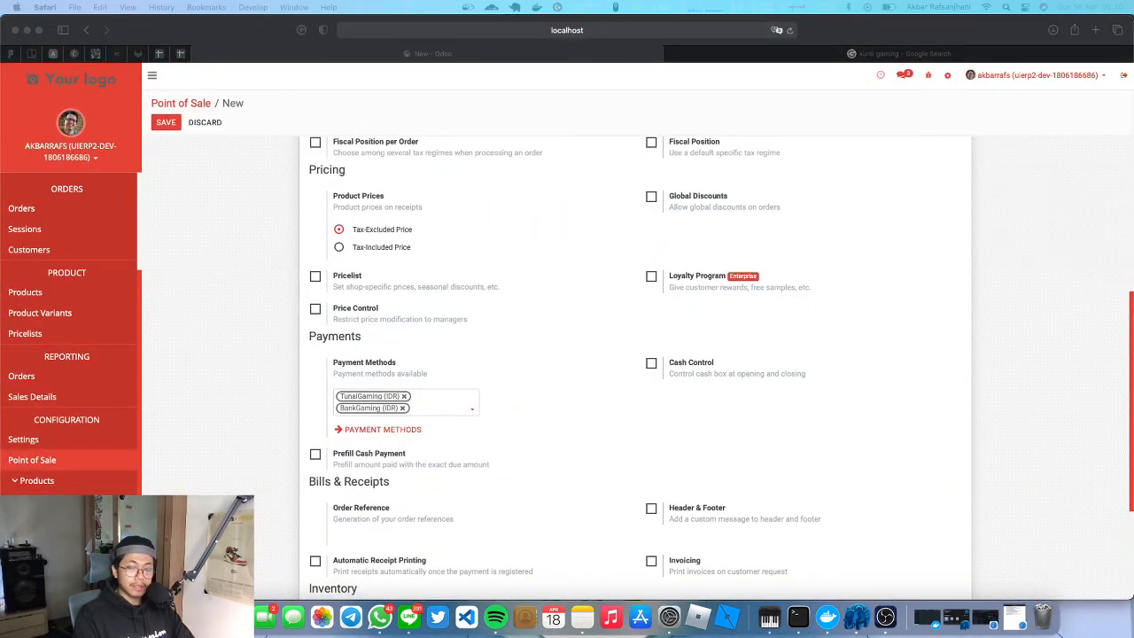
# Enable the Header & Footer option under Bills & Receipts and enter the header "Welcome to our shop!".
pyautogui.scroll(-5, 447, 374)
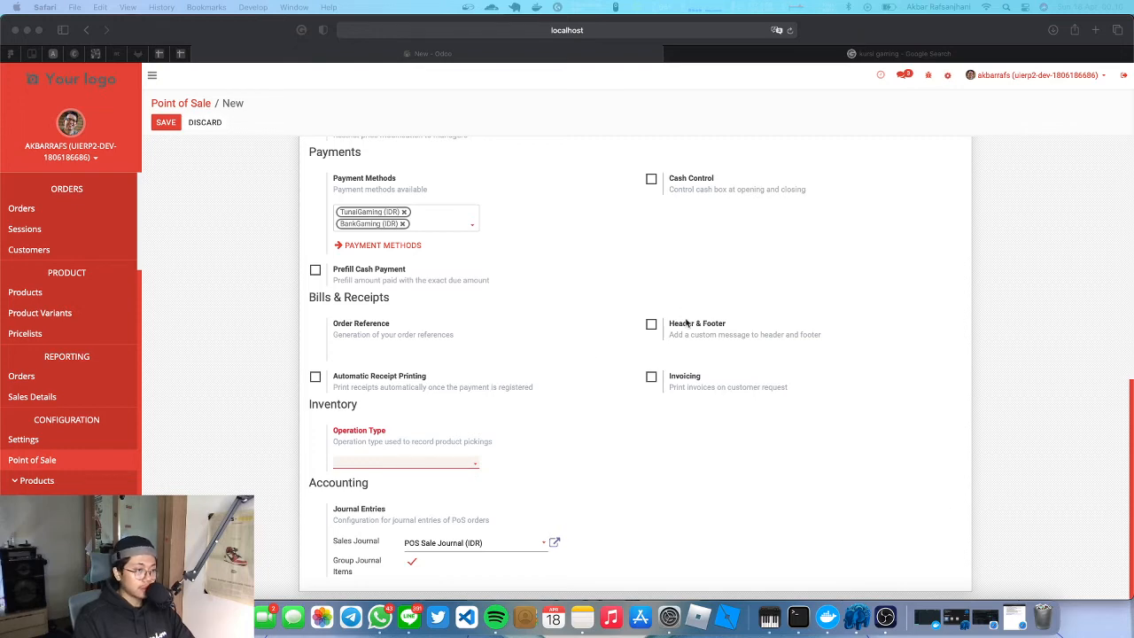
pyautogui.click(653, 325)
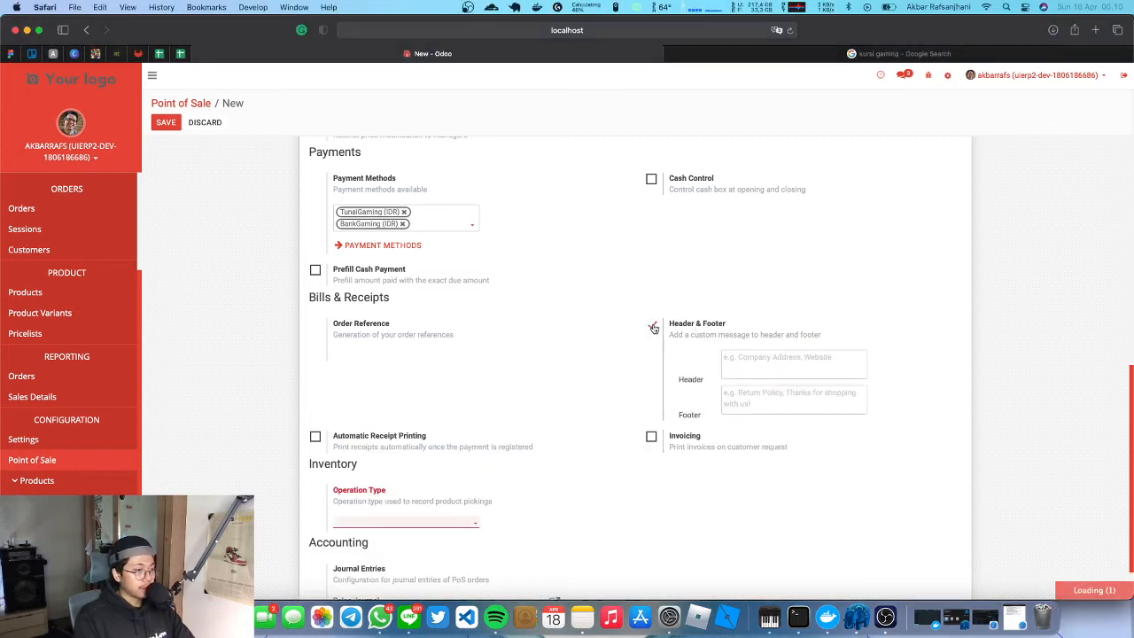
pyautogui.click(785, 363)
pyautogui.write('W')
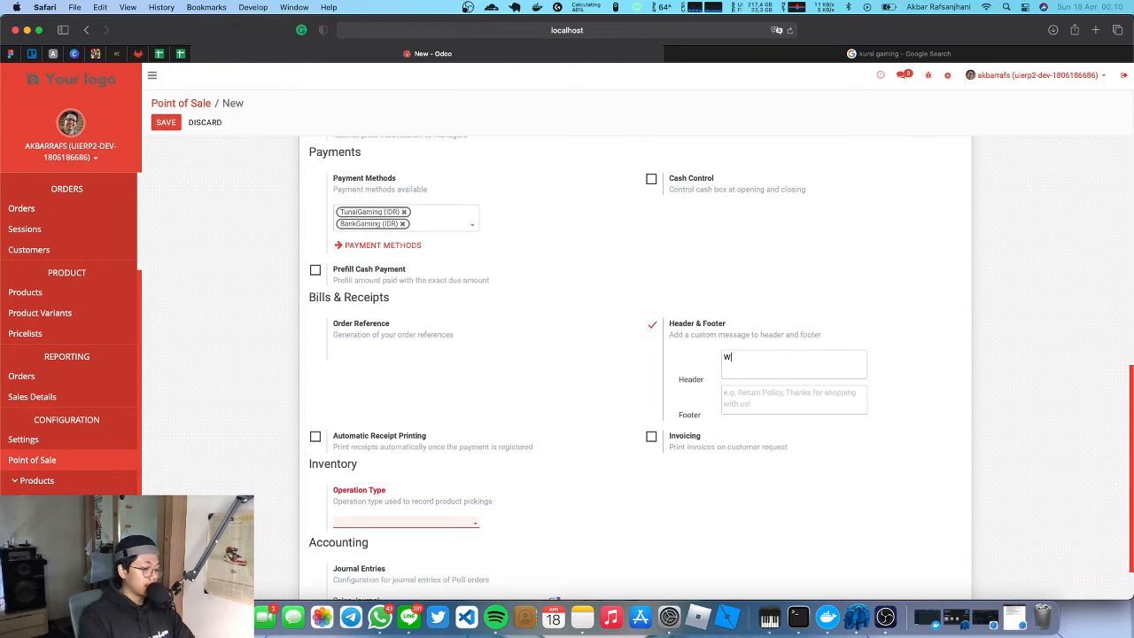
pyautogui.write('eklelcome t')
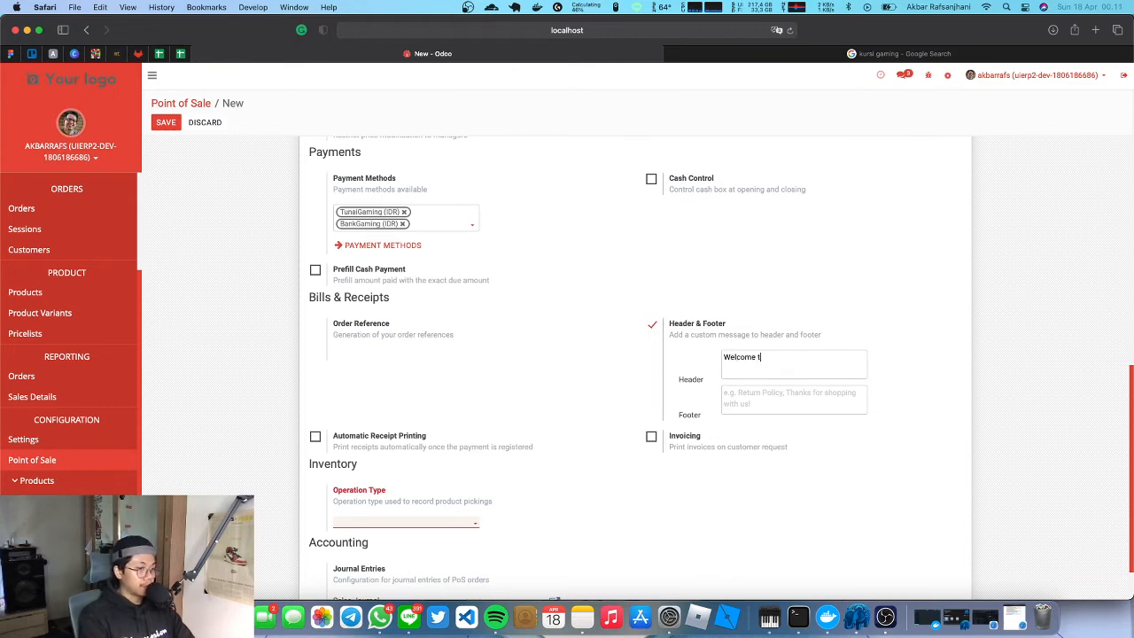
pyautogui.write('o our shop!')
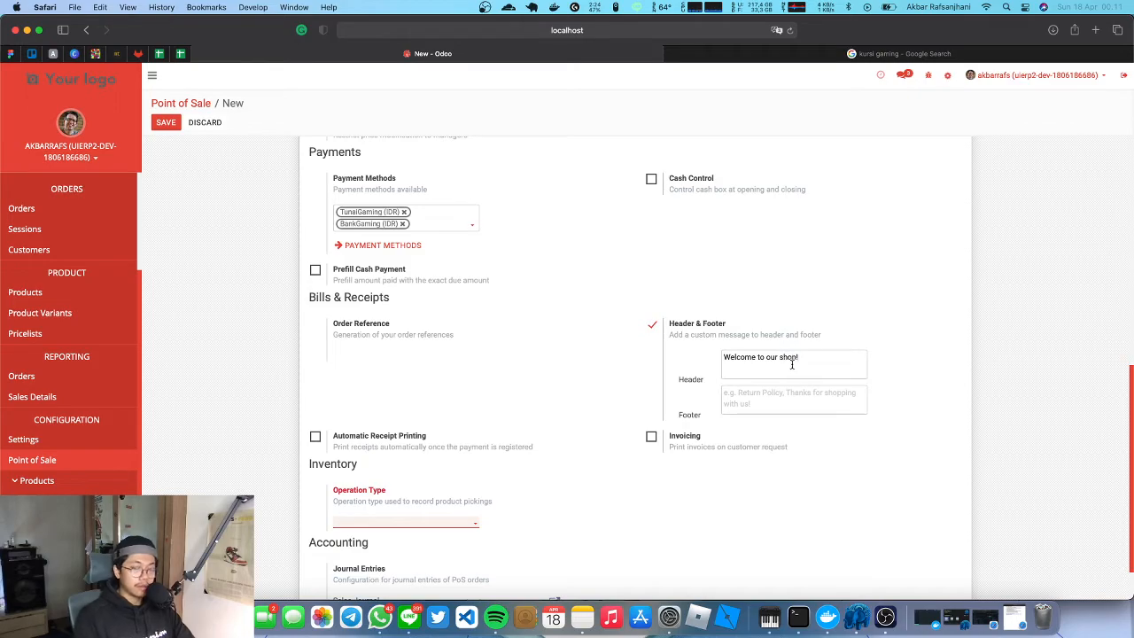
pyautogui.hotkey('ctrl', 'Up')
pyautogui.hotkey('ctrl', 'Up')
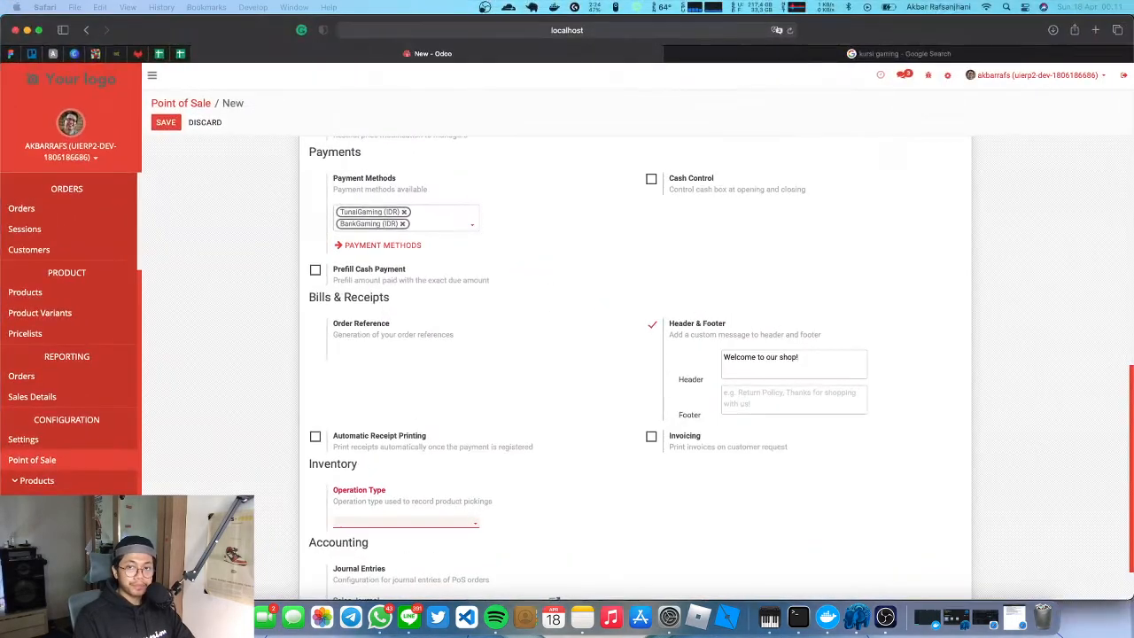
pyautogui.hotkey('ctrl', 'Up')
pyautogui.hotkey('ctrl', 'Up')
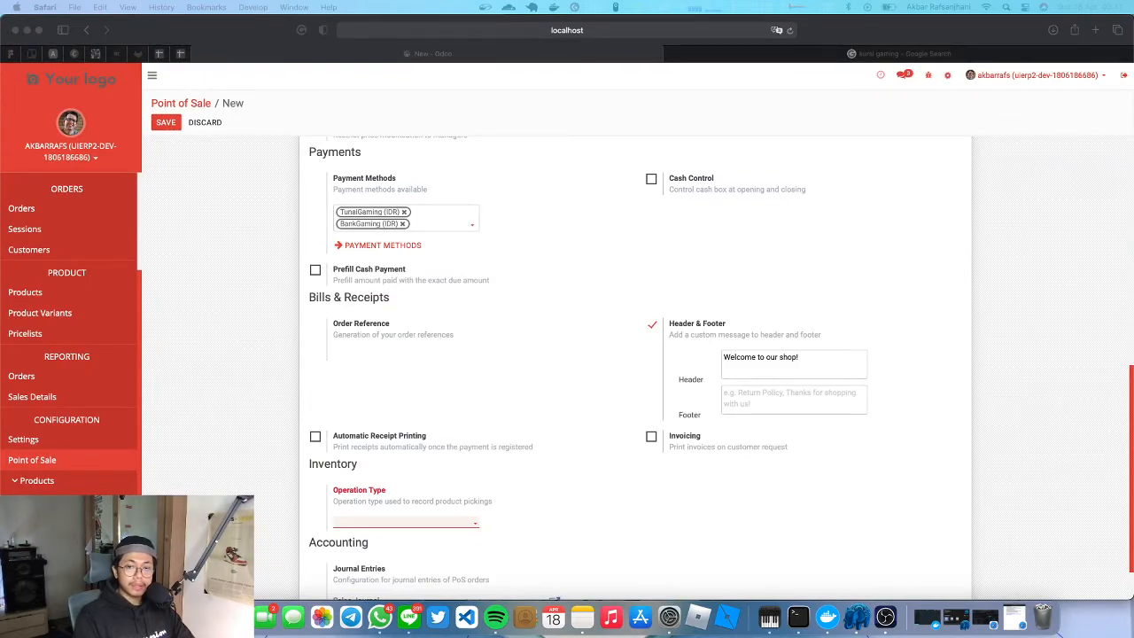
pyautogui.hotkey('ctrl', 'Up')
pyautogui.hotkey('ctrl', 'Up')
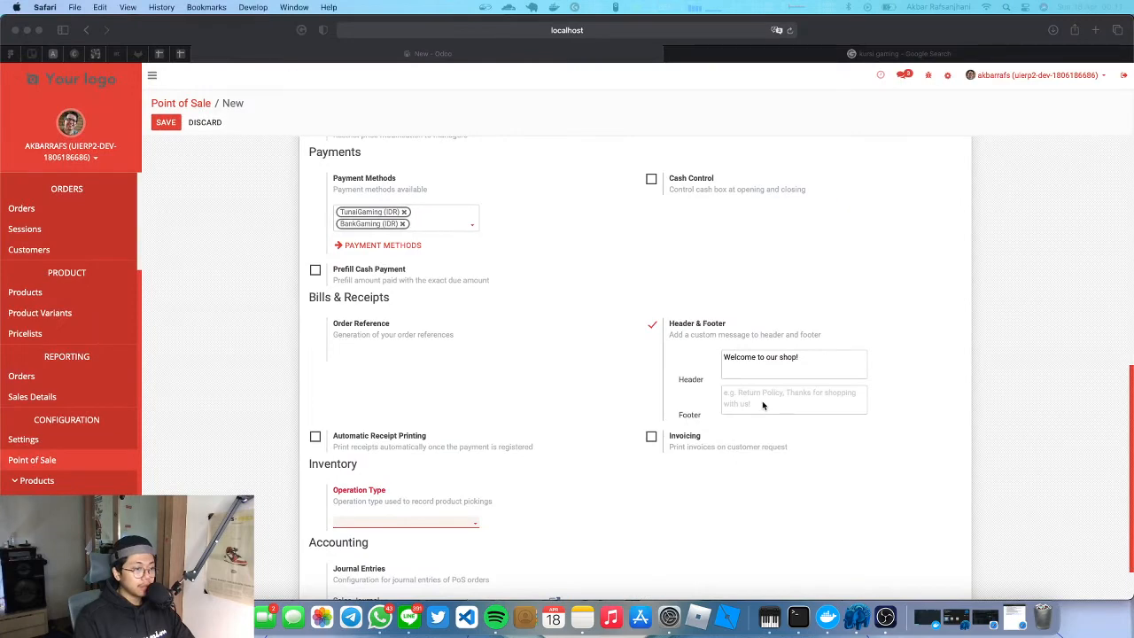
# Enter "Thanks for coming!" as the receipt footer message.
pyautogui.click(764, 399)
pyautogui.write('T')
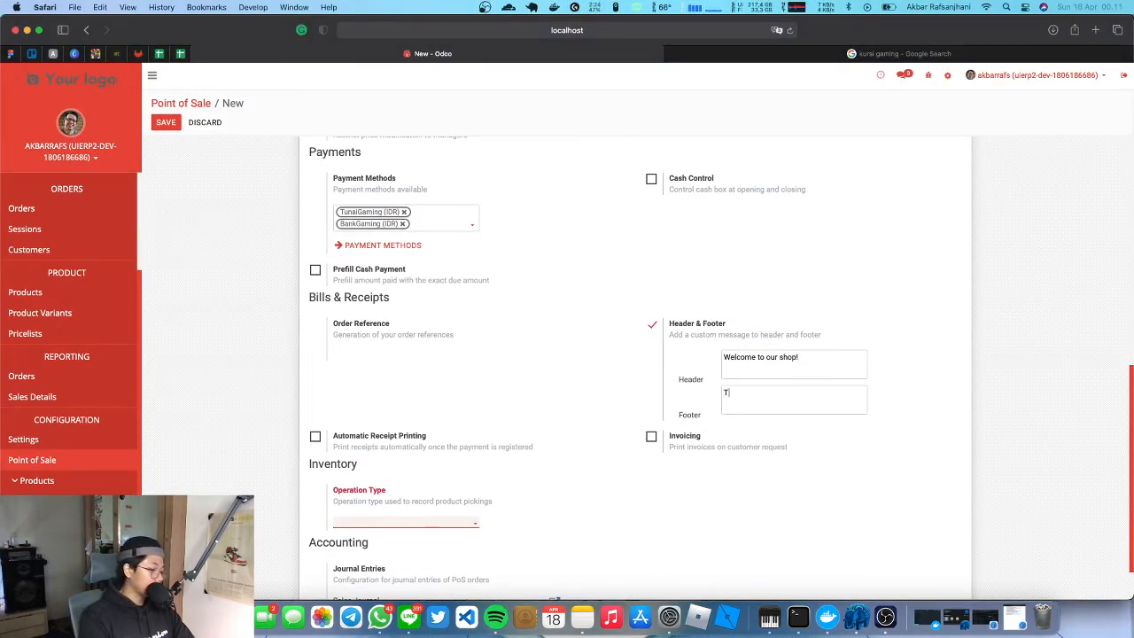
pyautogui.write('hanks for ')
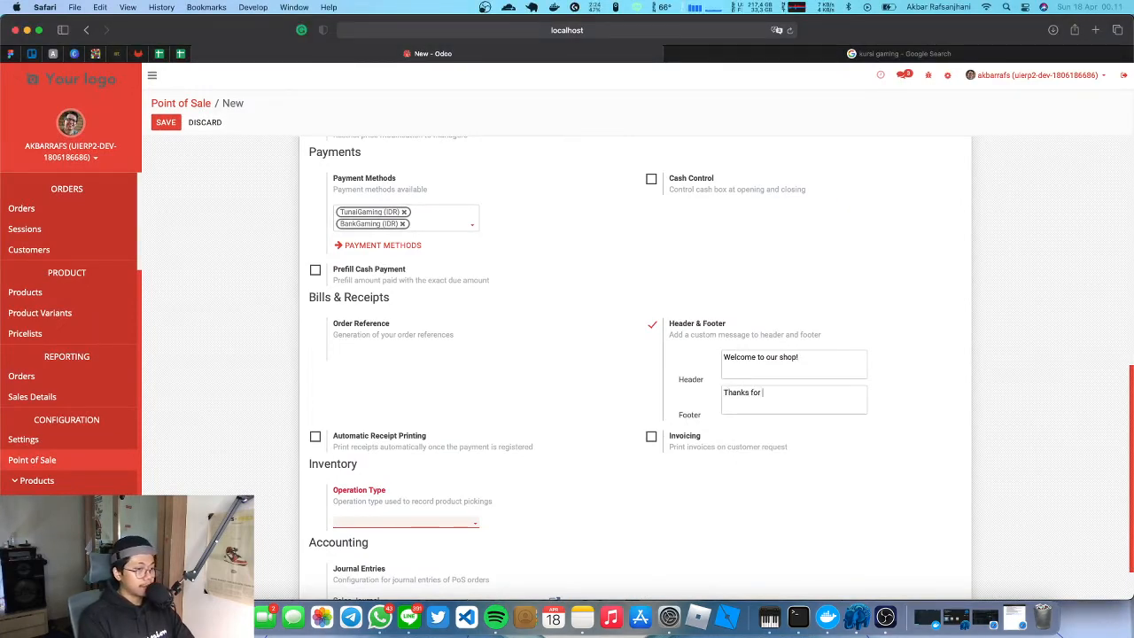
pyautogui.write('coming!')
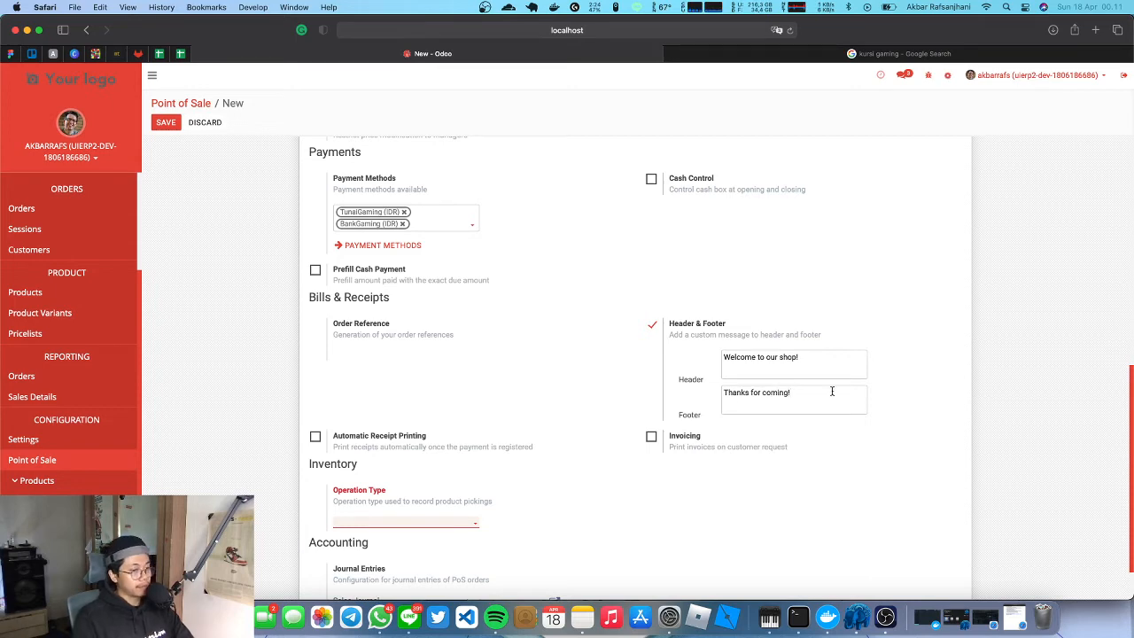
# Change the wording of the receipt header to "Welcome to our gaming shop!".
pyautogui.moveTo(810, 356); pyautogui.dragTo(780, 356)
pyautogui.write('gaming SHop')
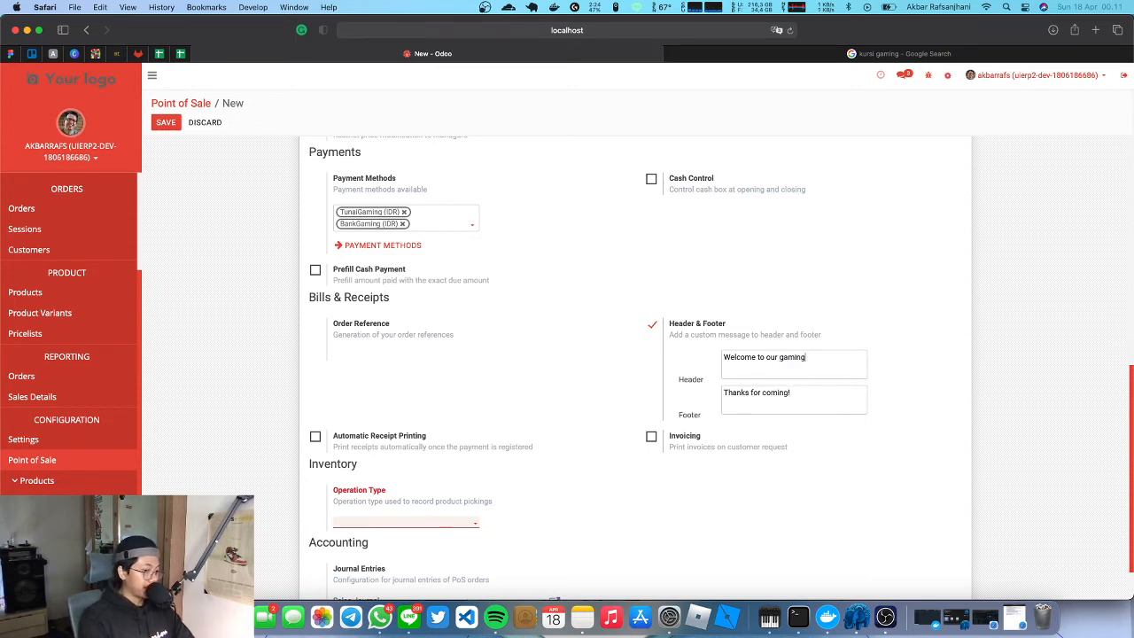
pyautogui.press('BackSpace')
pyautogui.write('sho')
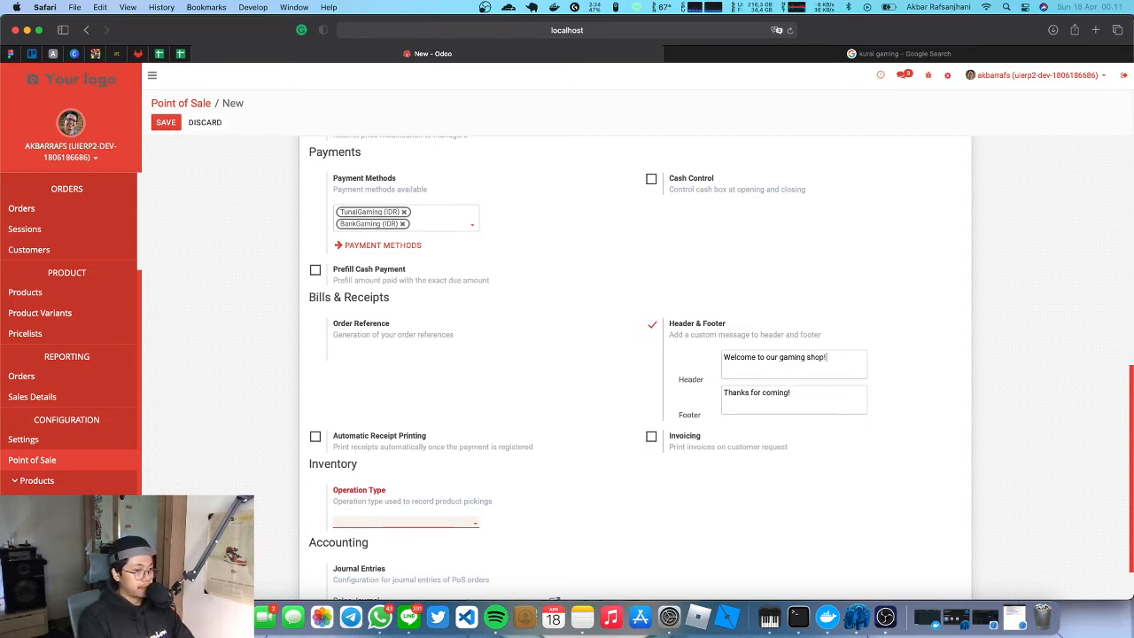
pyautogui.write('p!')
# Enable the Invoicing option so that invoices can be printed on customer request.
pyautogui.scroll(-2, 553, 451)
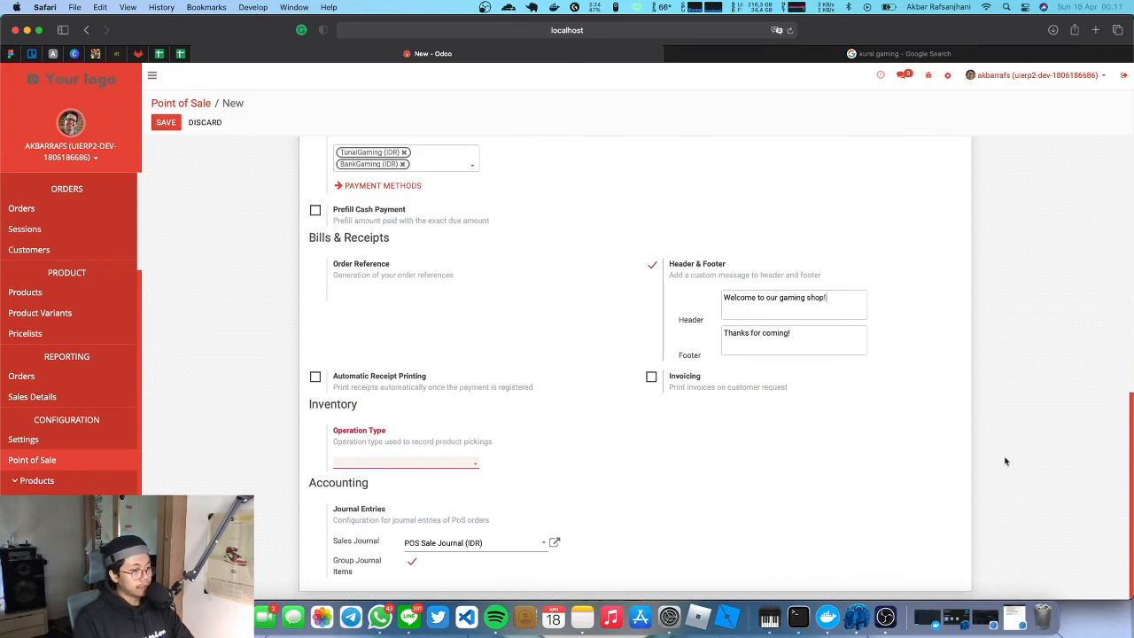
pyautogui.click(651, 376)
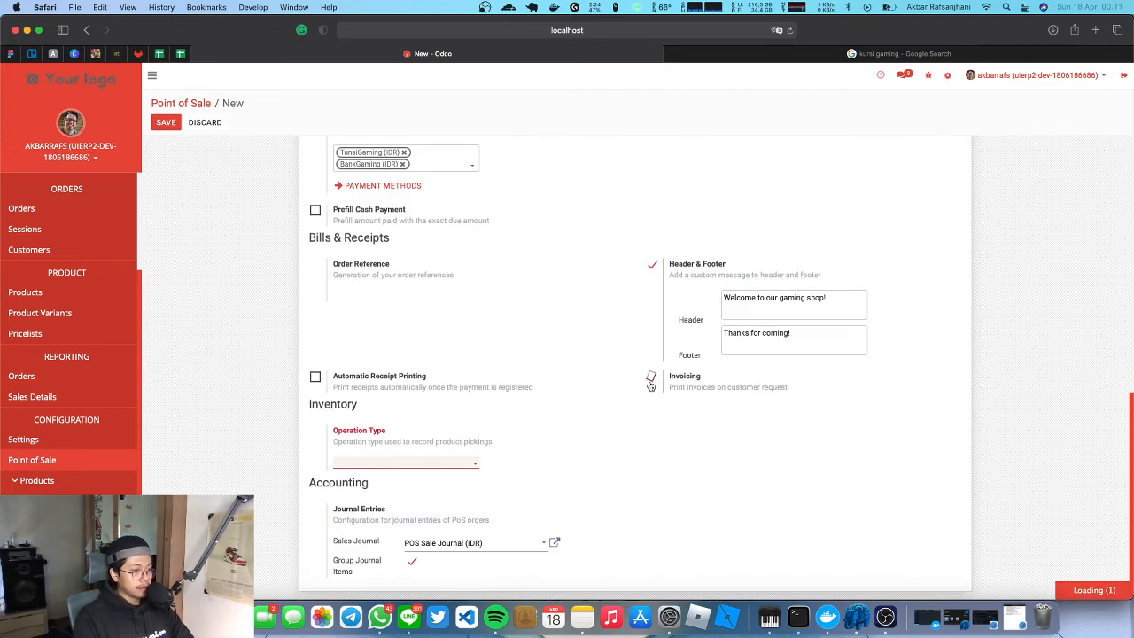
pyautogui.scroll(1, 694, 446)
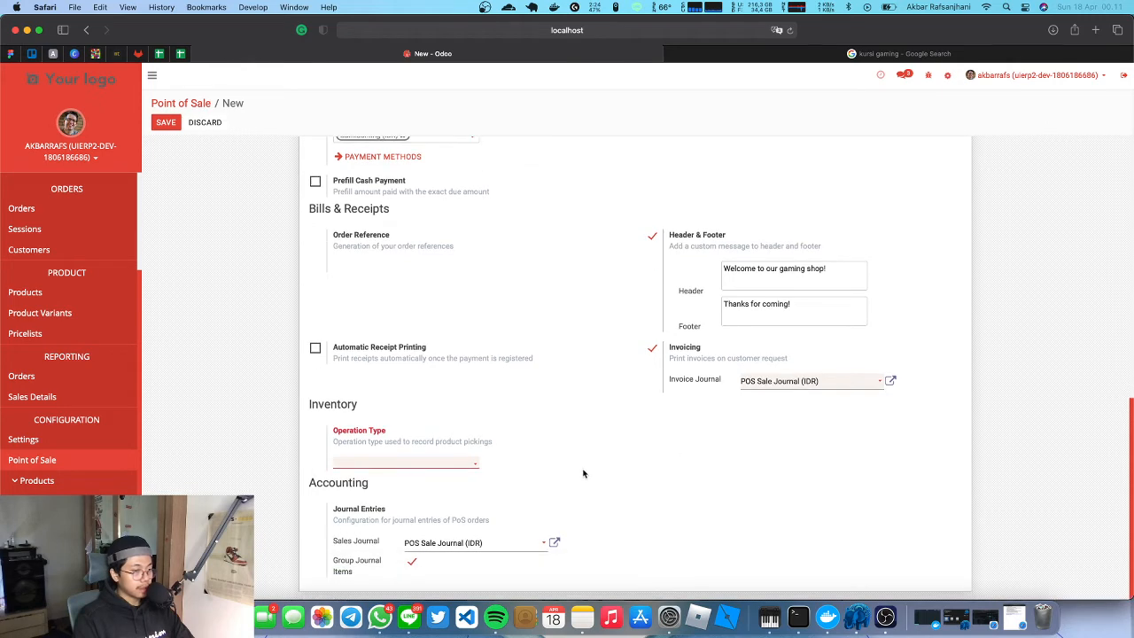
pyautogui.scroll(-3, 614, 443)
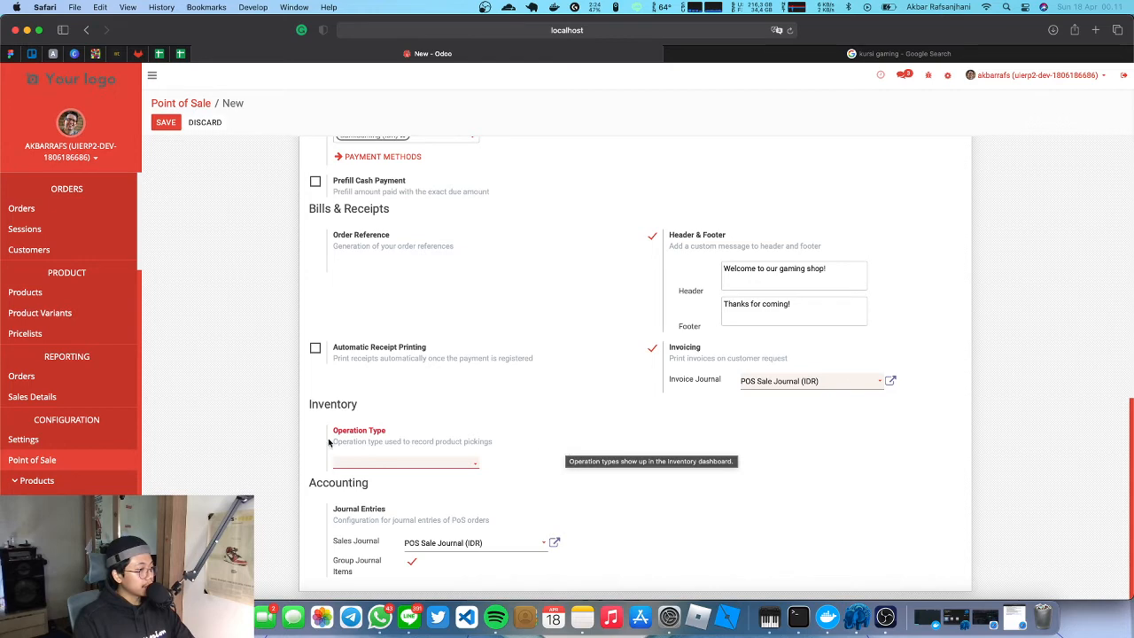
pyautogui.click(442, 468)
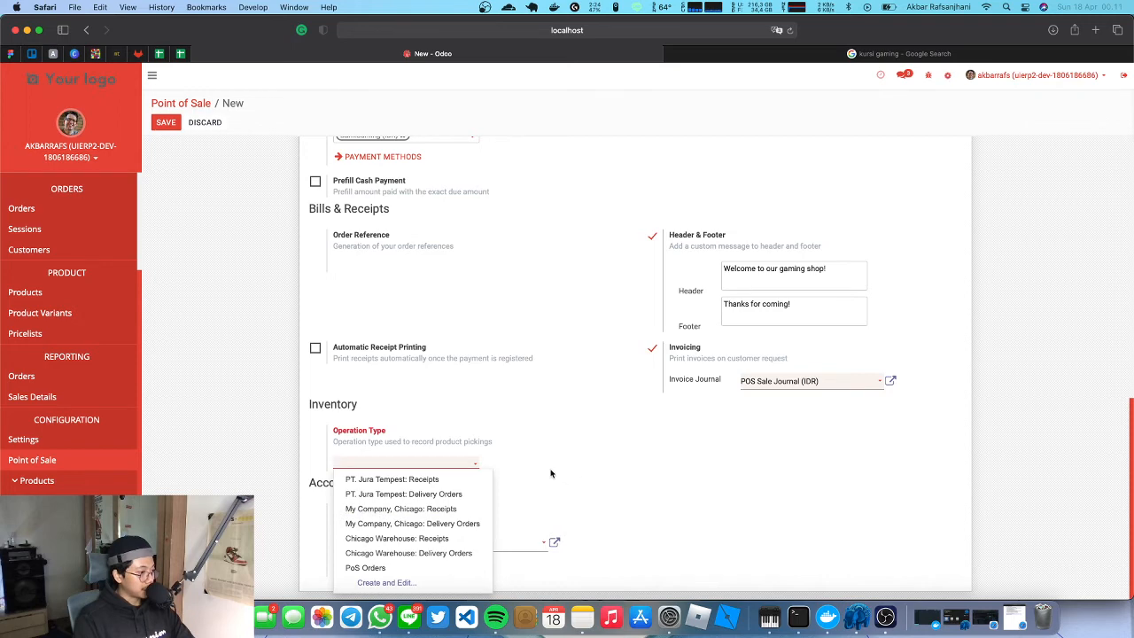
pyautogui.click(538, 489)
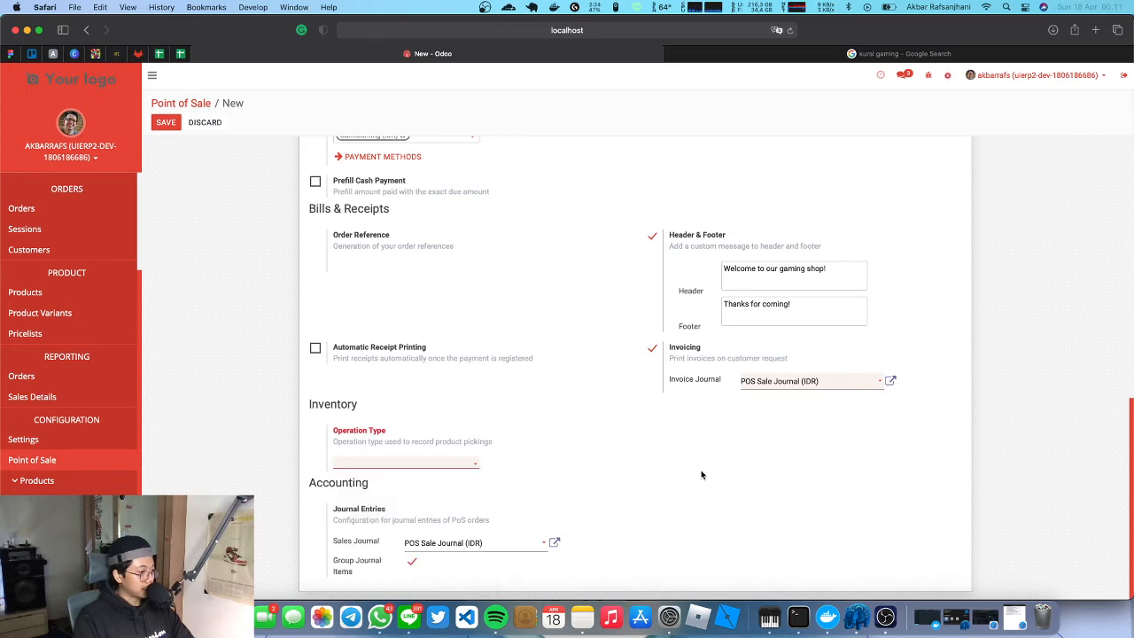
pyautogui.hotkey('ctrl', 'Up')
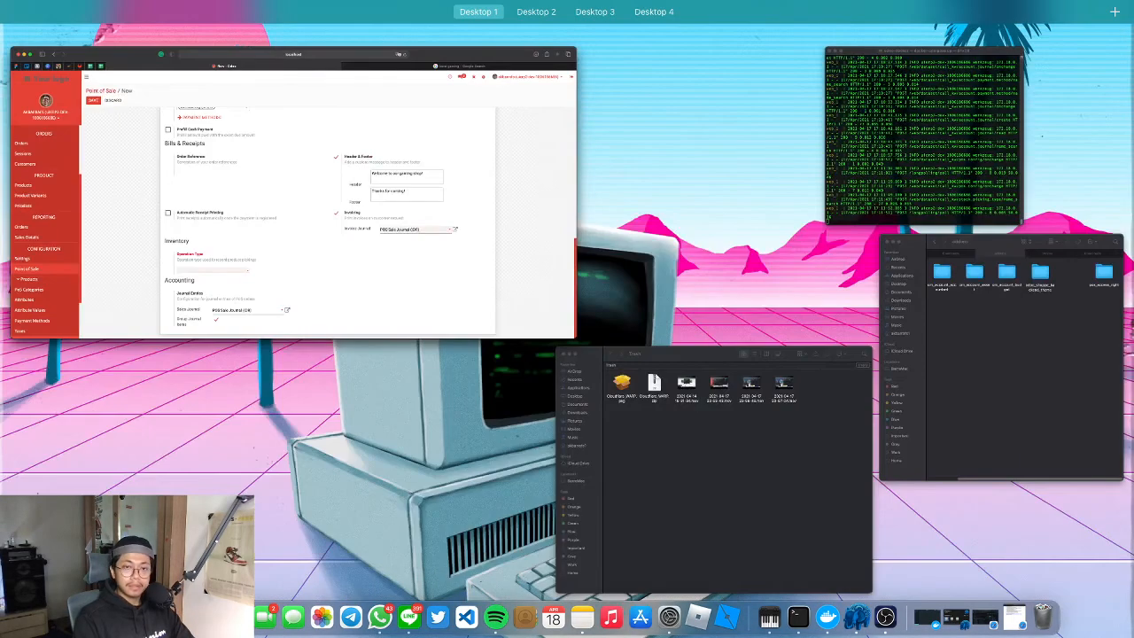
pyautogui.hotkey('ctrl', 'Up')
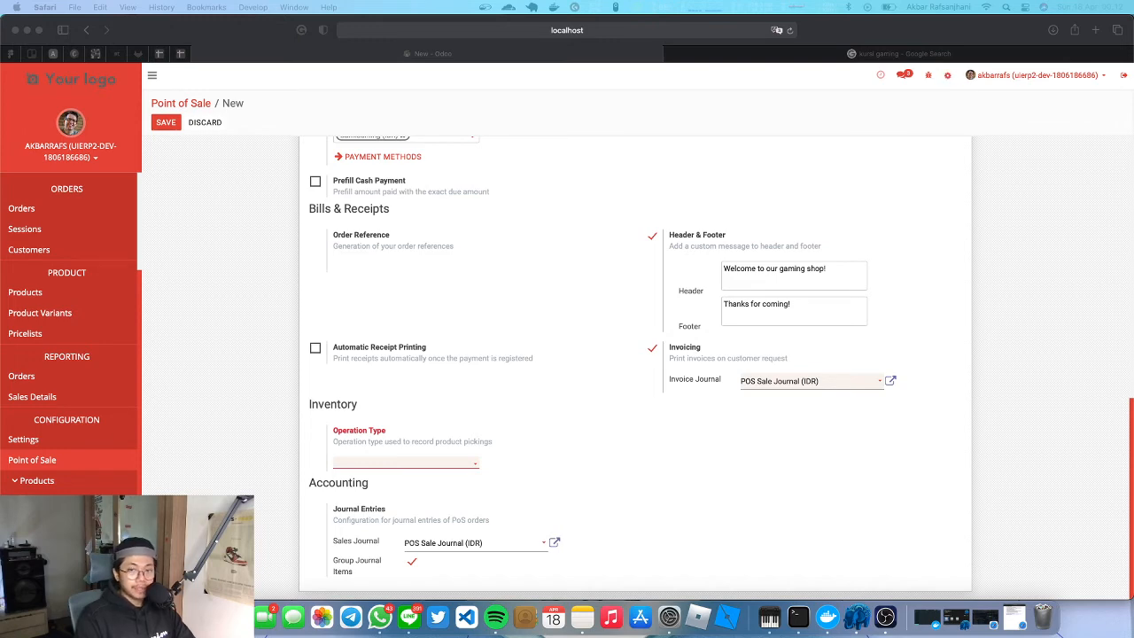
# Set the inventory operation type of the point of sale to PT. Jura Tempest: Receipts.
pyautogui.click(443, 463)
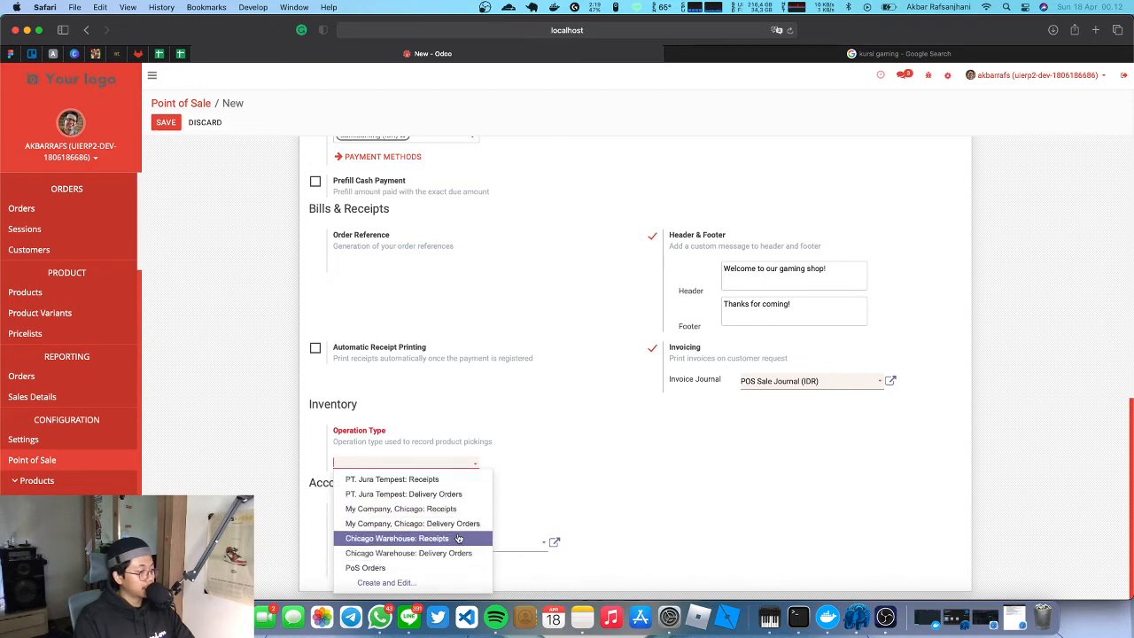
pyautogui.click(462, 481)
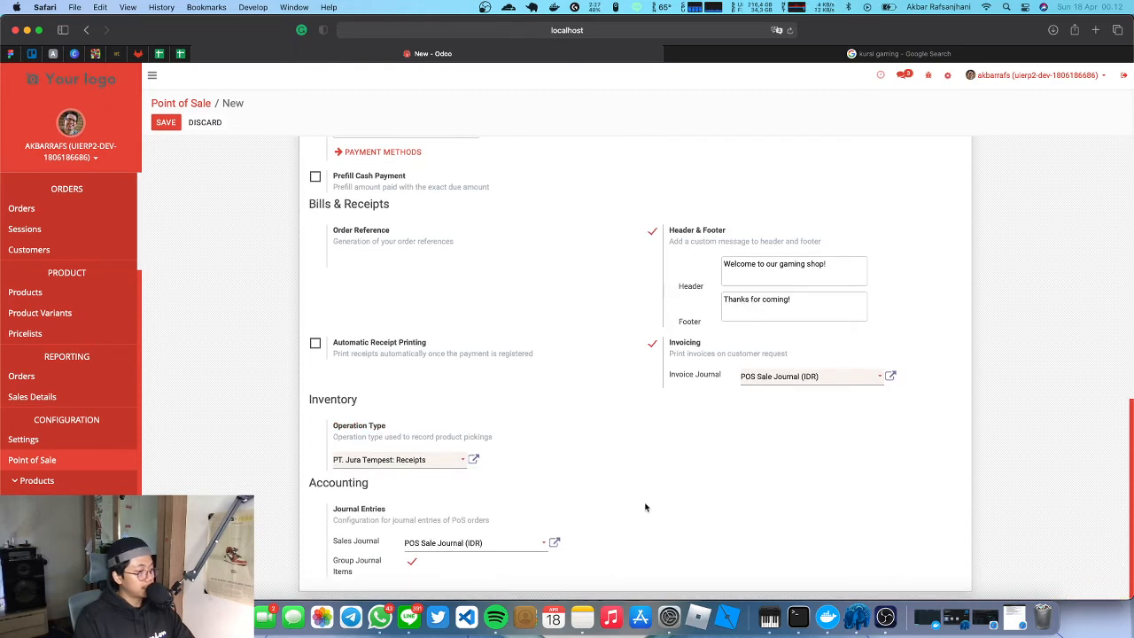
# Save the TokoGaming point of sale and return to the point of sale list.
pyautogui.scroll(15, 537, 494)
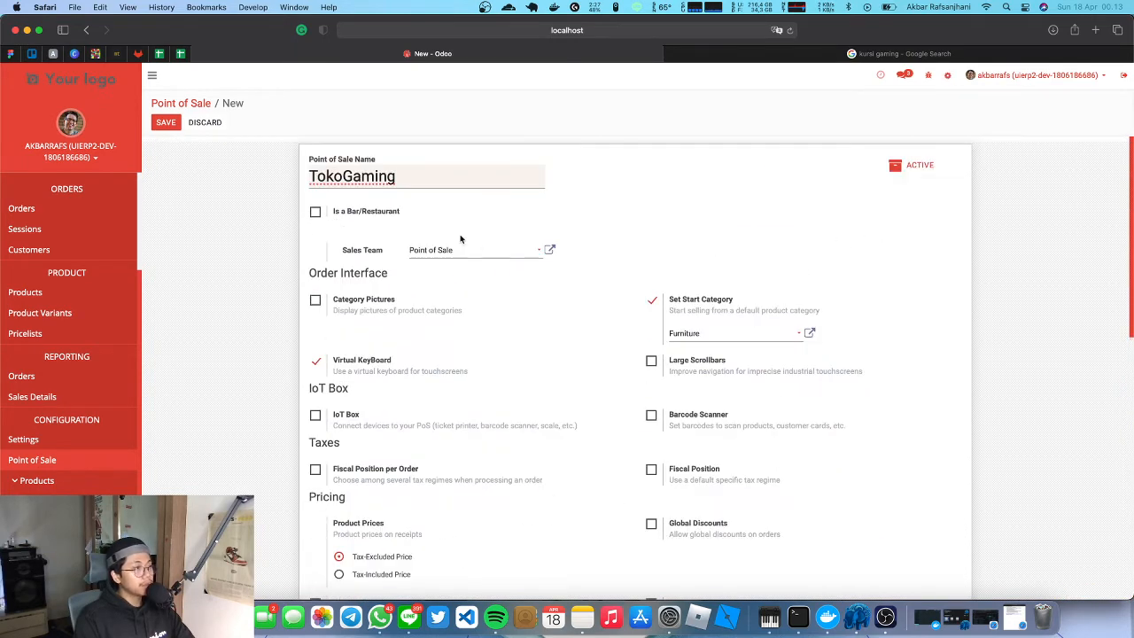
pyautogui.click(166, 122)
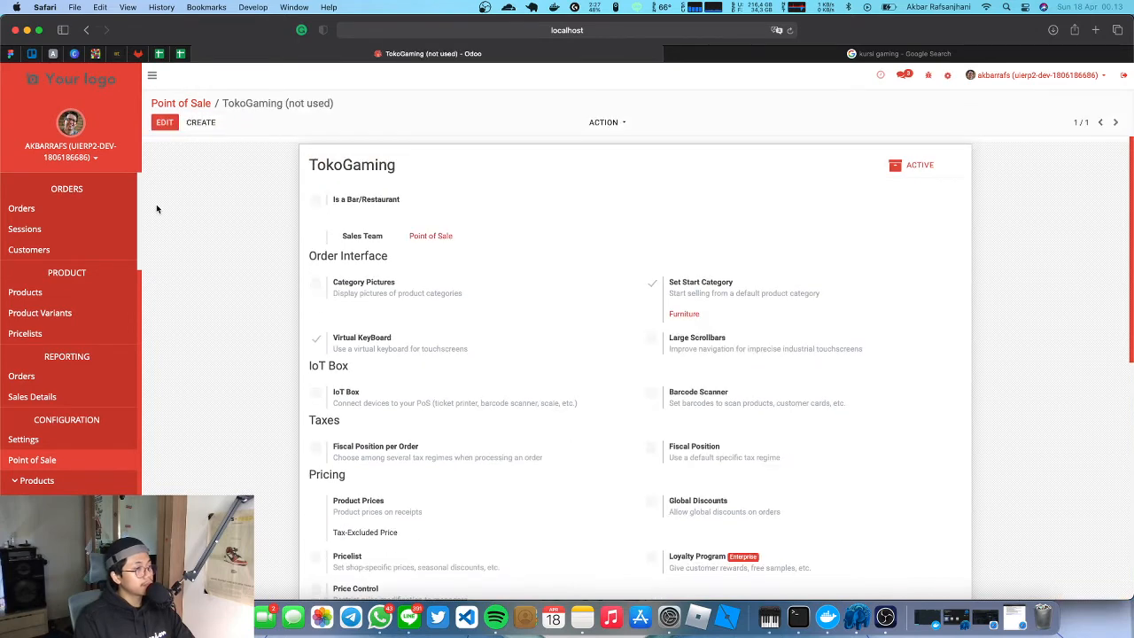
pyautogui.click(187, 104)
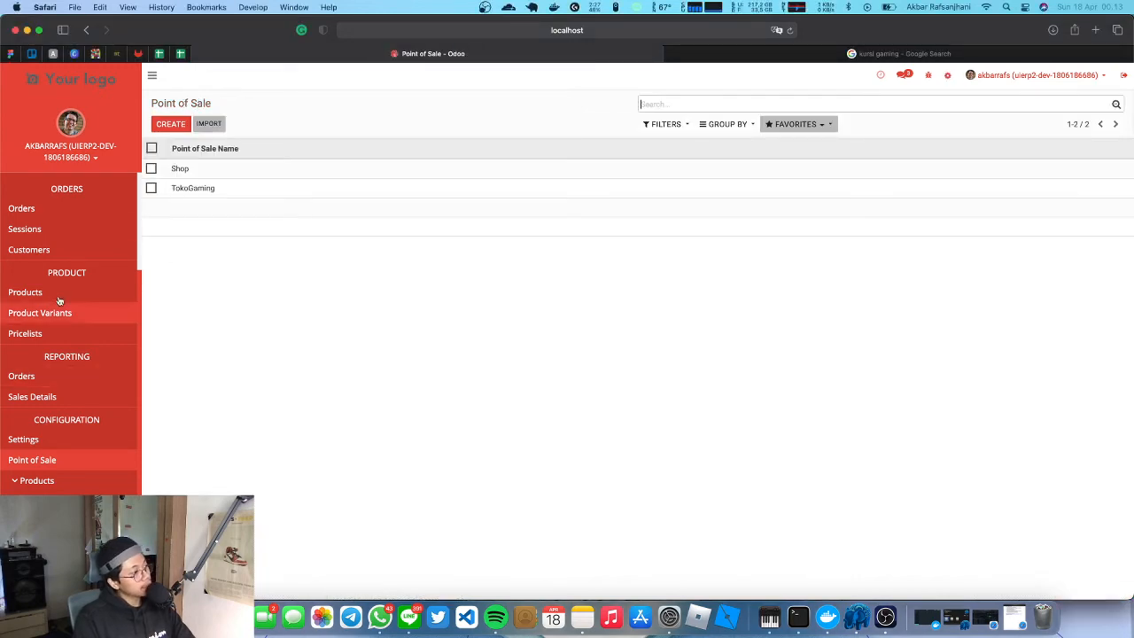
# Start a new session for the TokoGaming point of sale from the dashboard and close the debug window.
pyautogui.click(48, 218)
pyautogui.scroll(3, 77, 411)
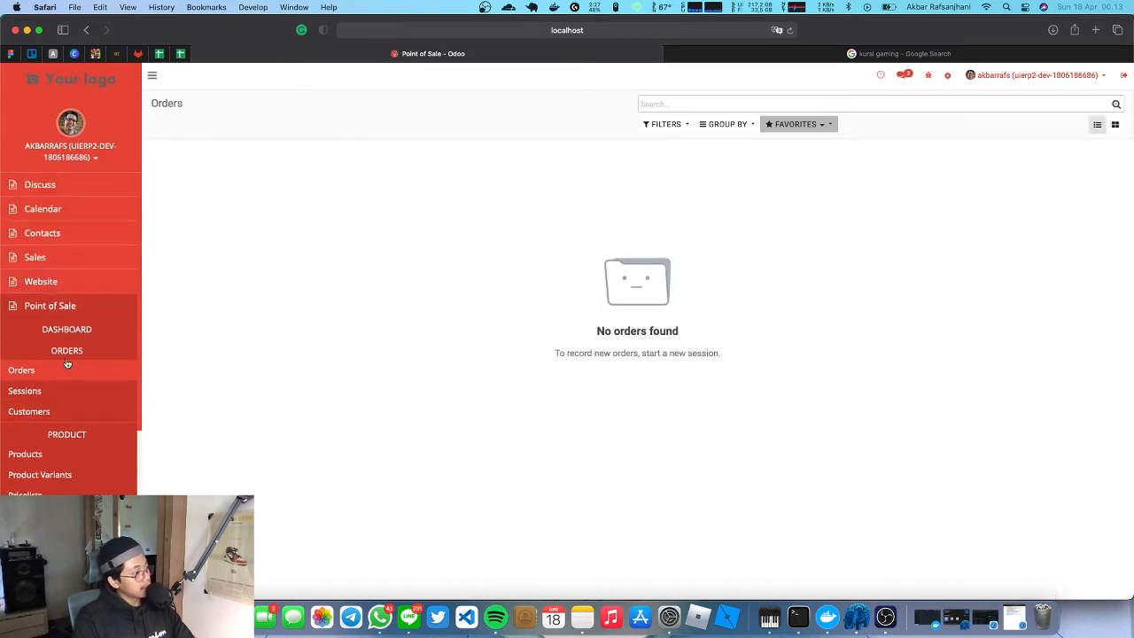
pyautogui.click(74, 330)
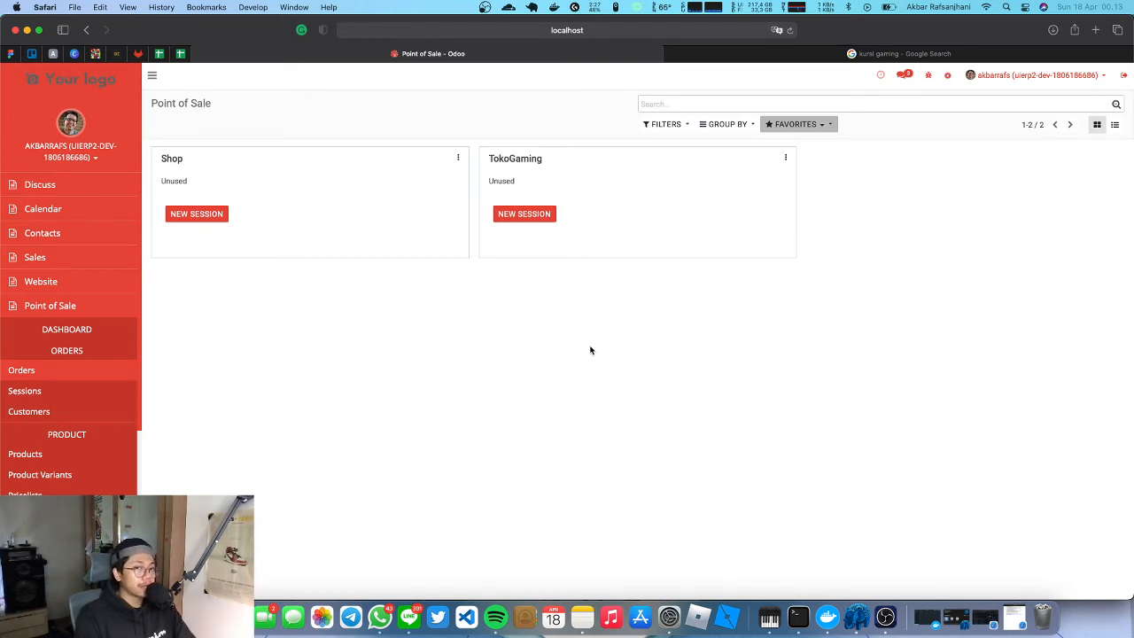
pyautogui.hotkey('ctrl', 'Up')
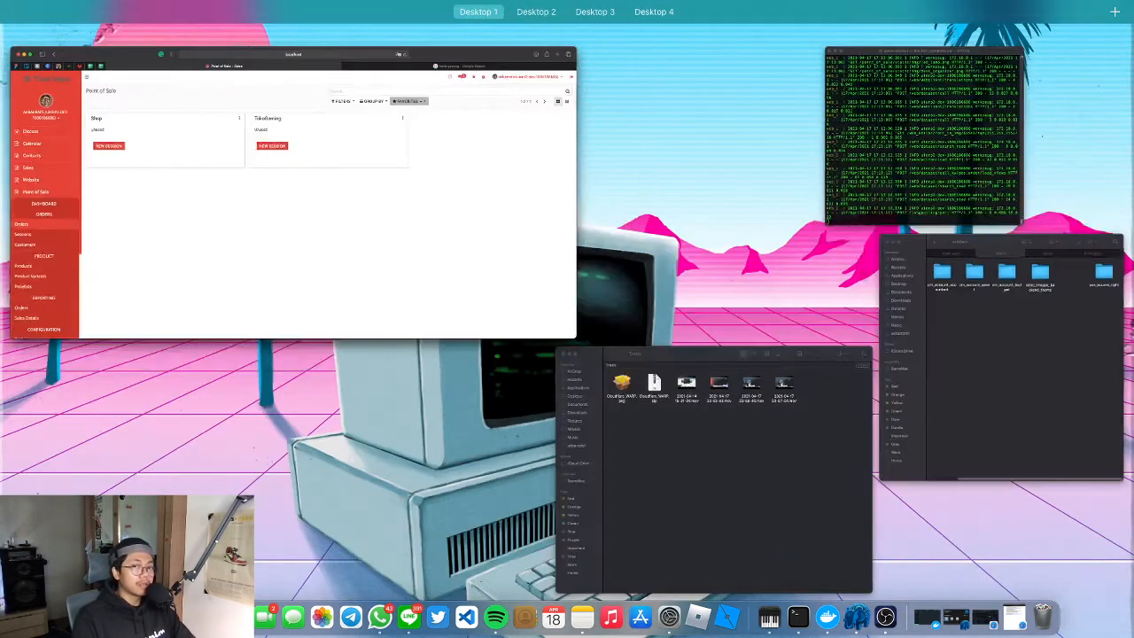
pyautogui.hotkey('ctrl', 'Up')
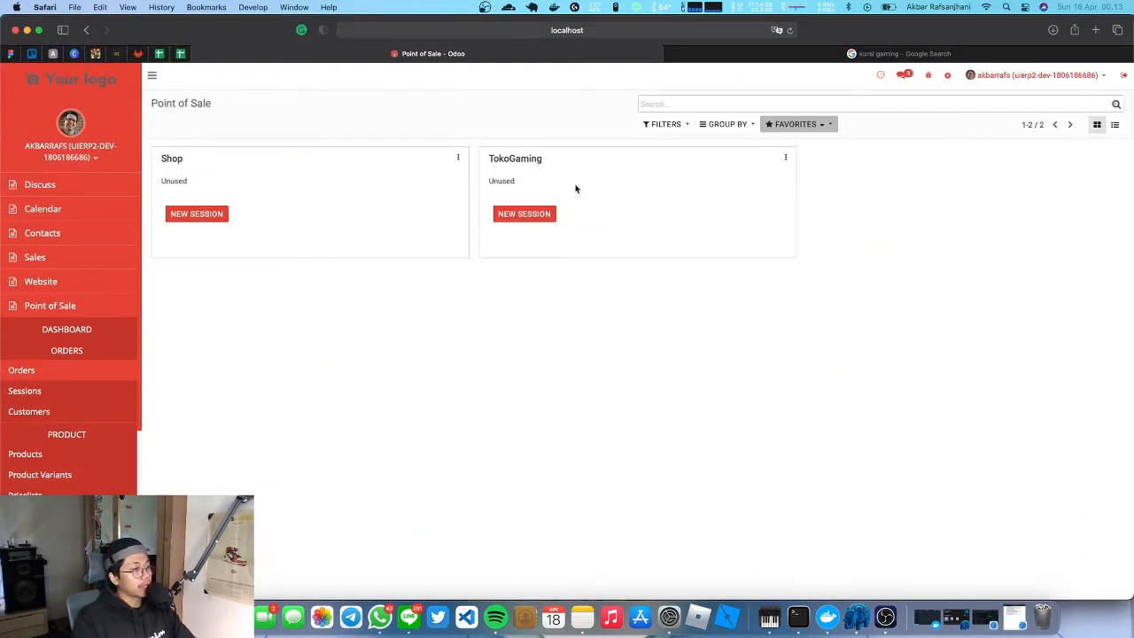
pyautogui.click(536, 214)
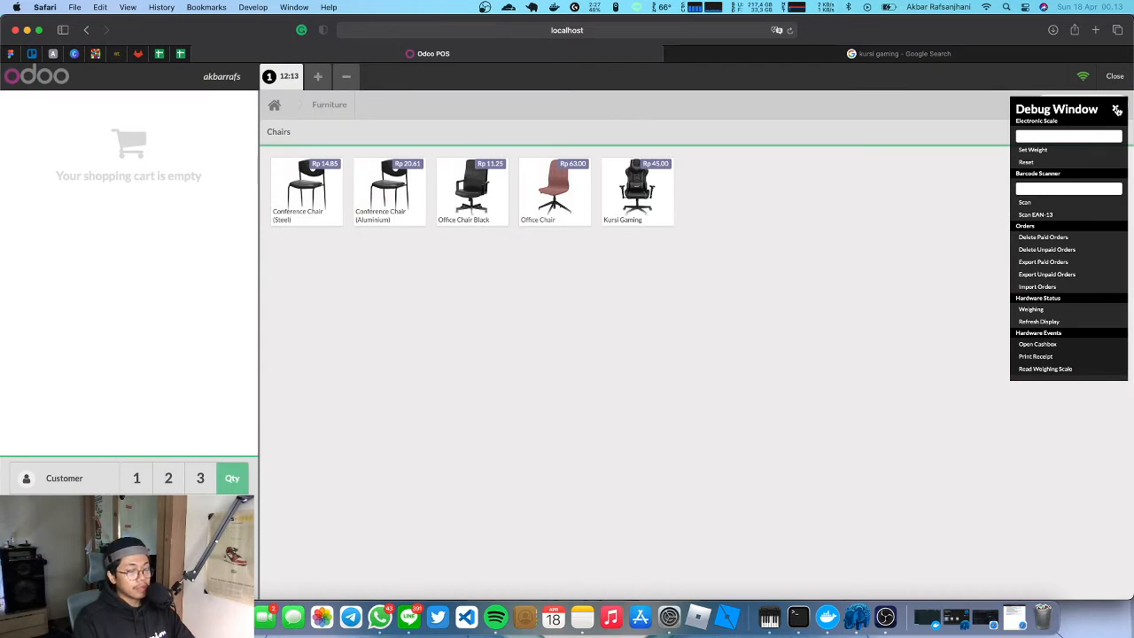
pyautogui.click(1116, 110)
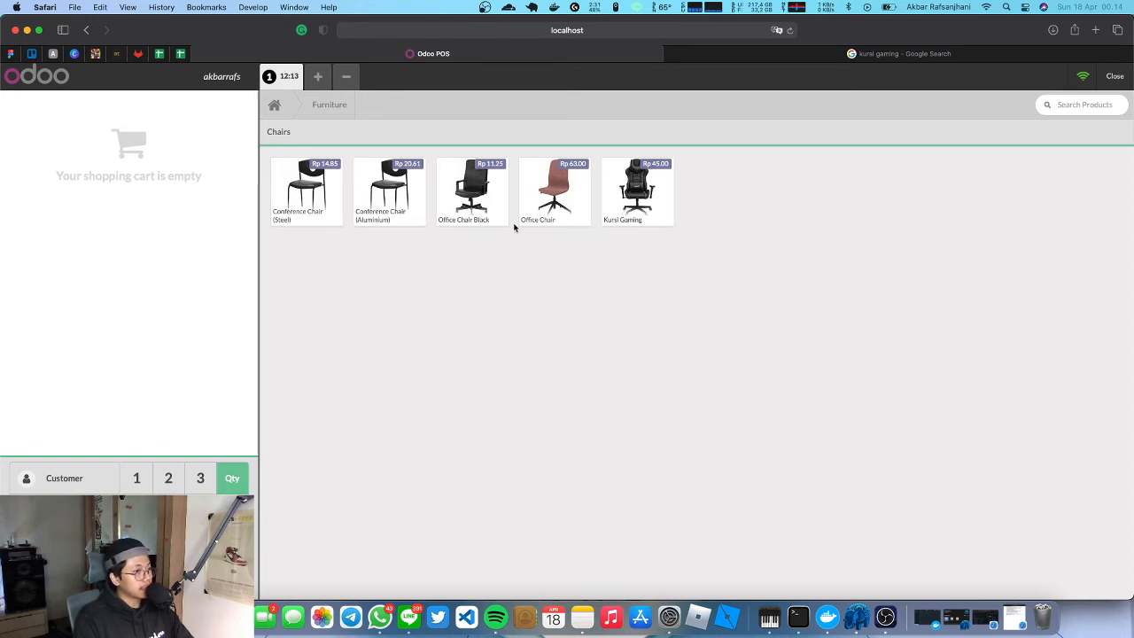
# Add four units of Kursi Gaming to the cart and remove the order line again.
pyautogui.click(638, 191)
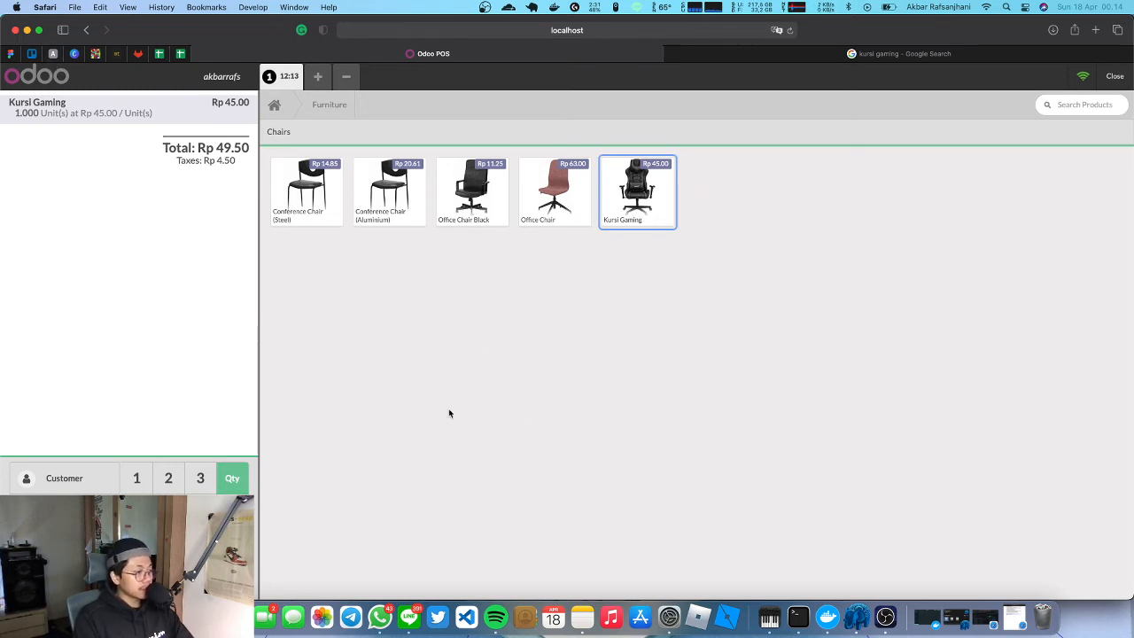
pyautogui.click(631, 209)
pyautogui.click(631, 209)
pyautogui.click(642, 210)
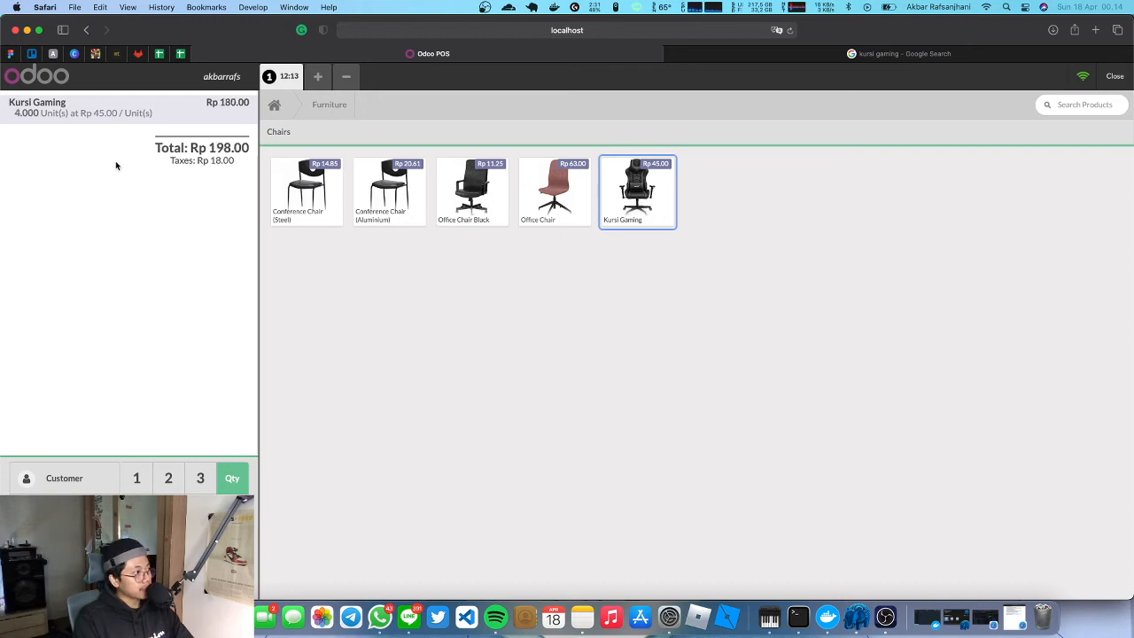
pyautogui.click(232, 574)
pyautogui.click(232, 574)
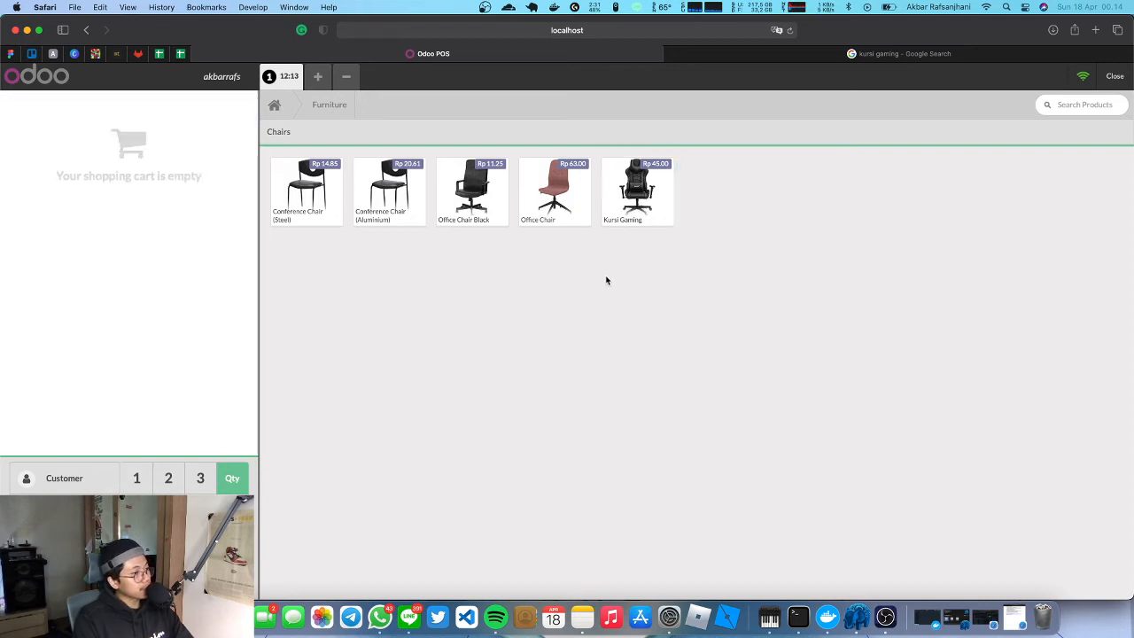
# Put Kursi Gaming in the cart with a unit price of 98 and a quantity of 1.
pyautogui.click(635, 211)
pyautogui.click(232, 574)
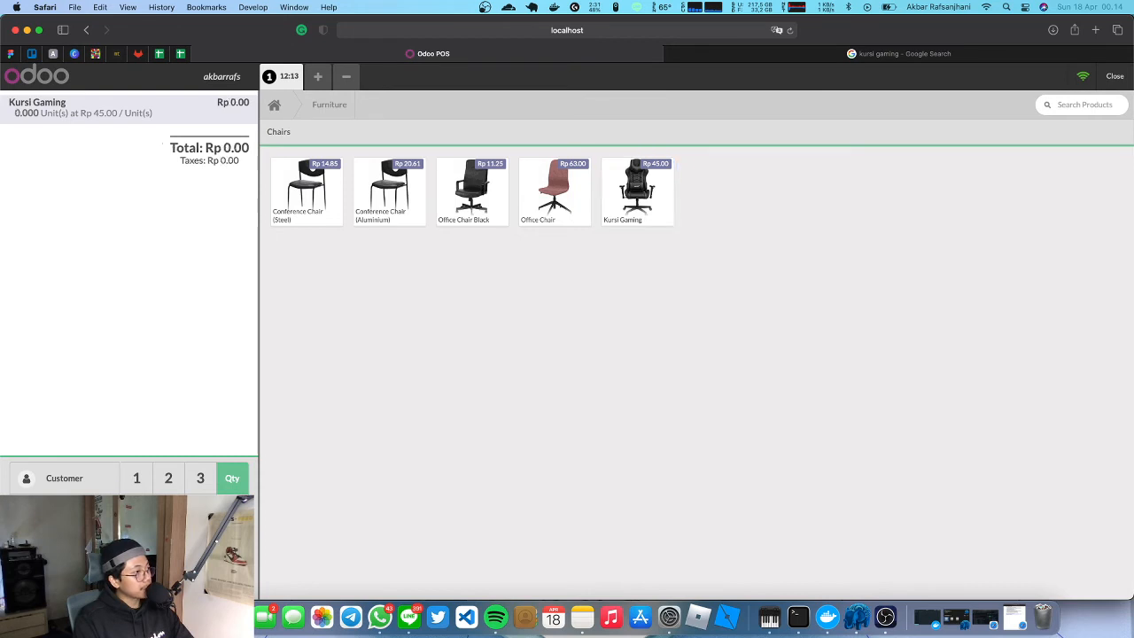
pyautogui.click(232, 542)
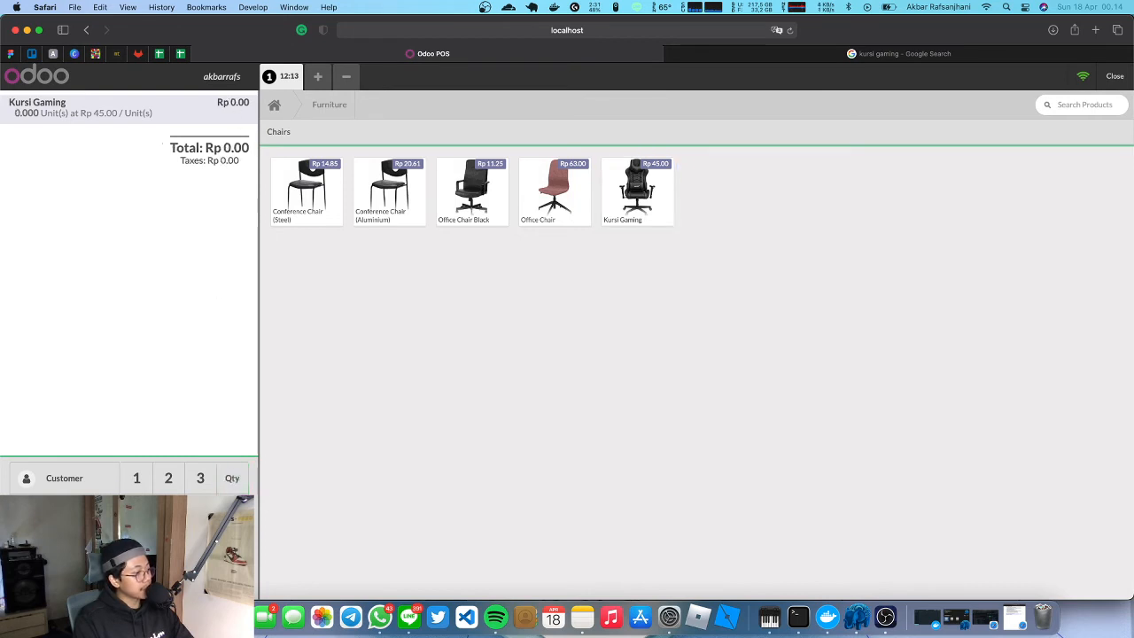
pyautogui.click(200, 542)
pyautogui.click(168, 542)
pyautogui.click(232, 477)
pyautogui.click(136, 477)
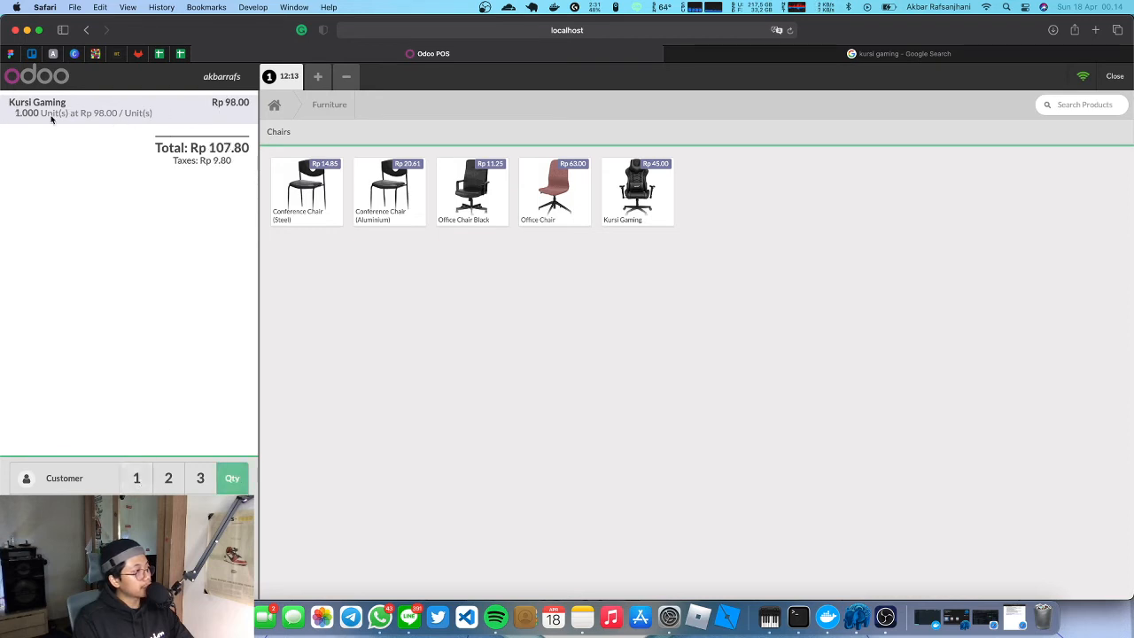
# Try a 50% discount on the Kursi Gaming line, clear the discount and remove the line from the cart.
pyautogui.click(232, 510)
pyautogui.write('50% discount')
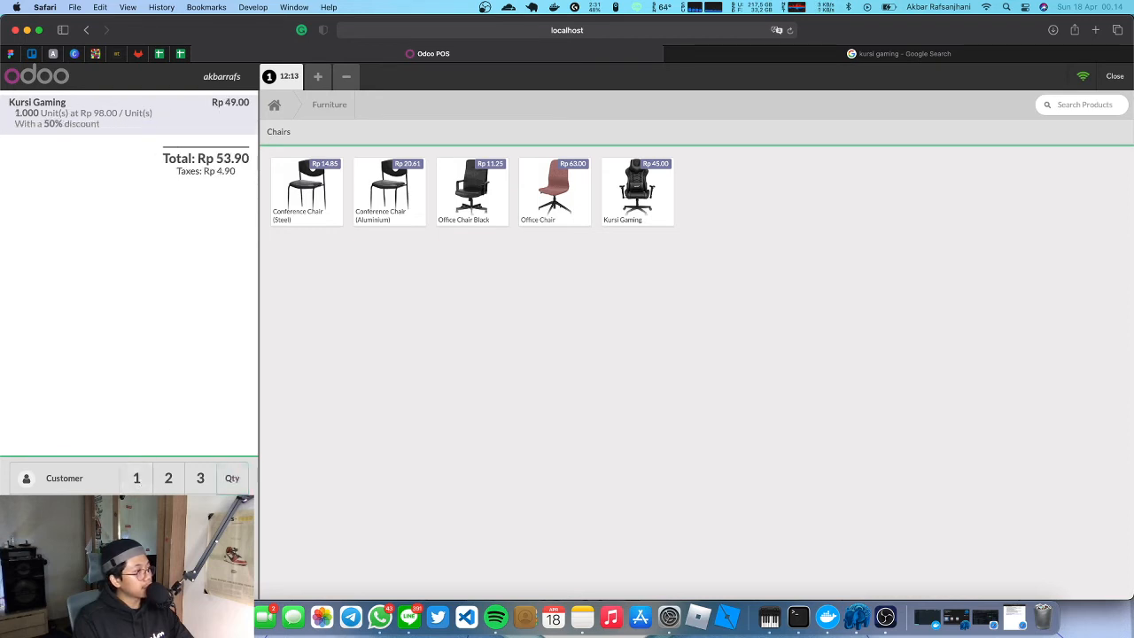
pyautogui.press('BackSpace')
pyautogui.press('BackSpace')
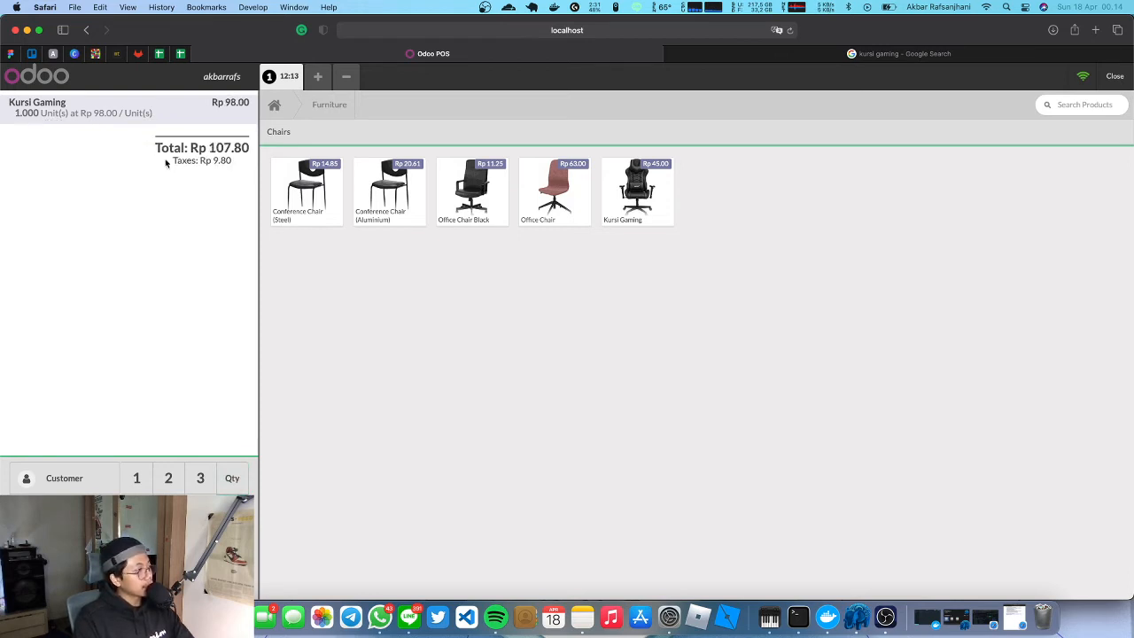
pyautogui.click(233, 478)
pyautogui.press('BackSpace')
pyautogui.press('BackSpace')
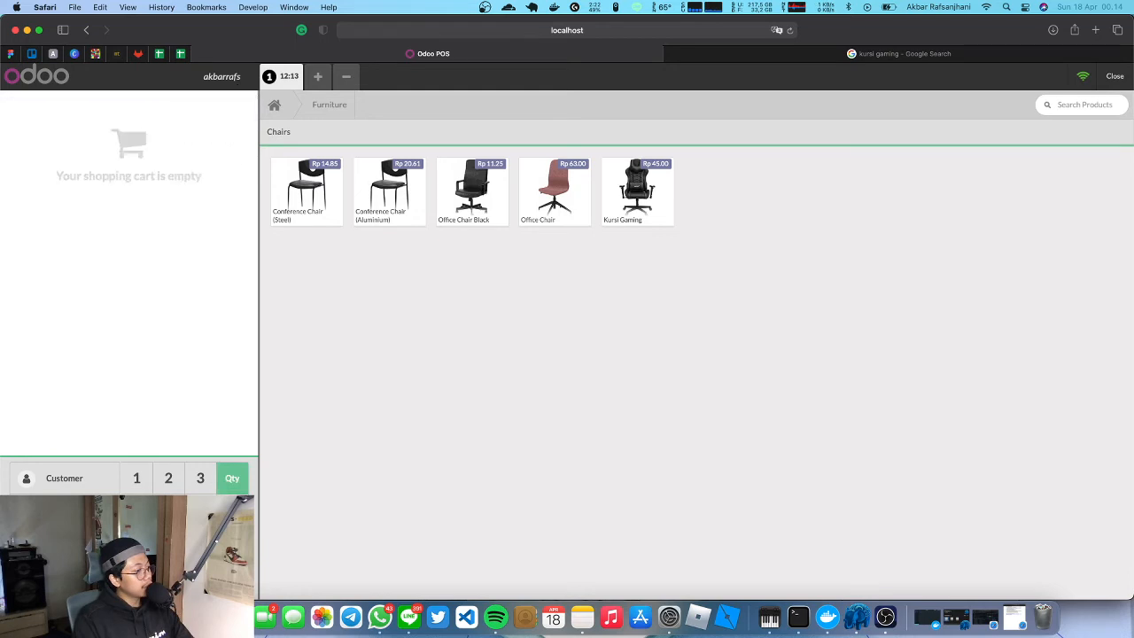
# Add two units of Kursi Gaming to the cart with a 5% discount.
pyautogui.click(637, 197)
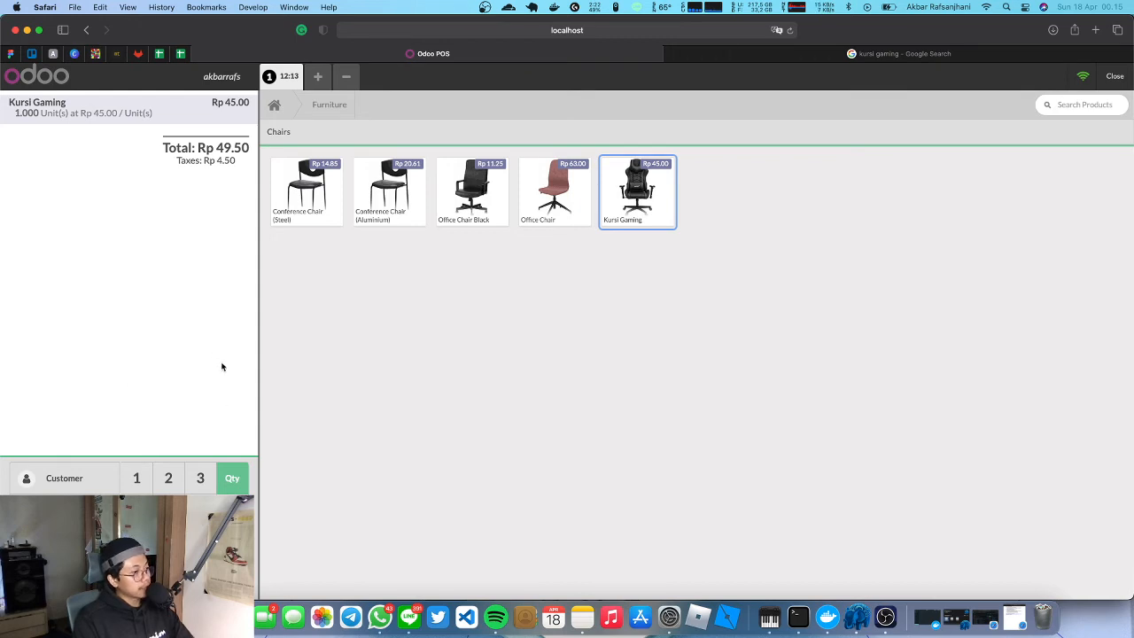
pyautogui.click(605, 172)
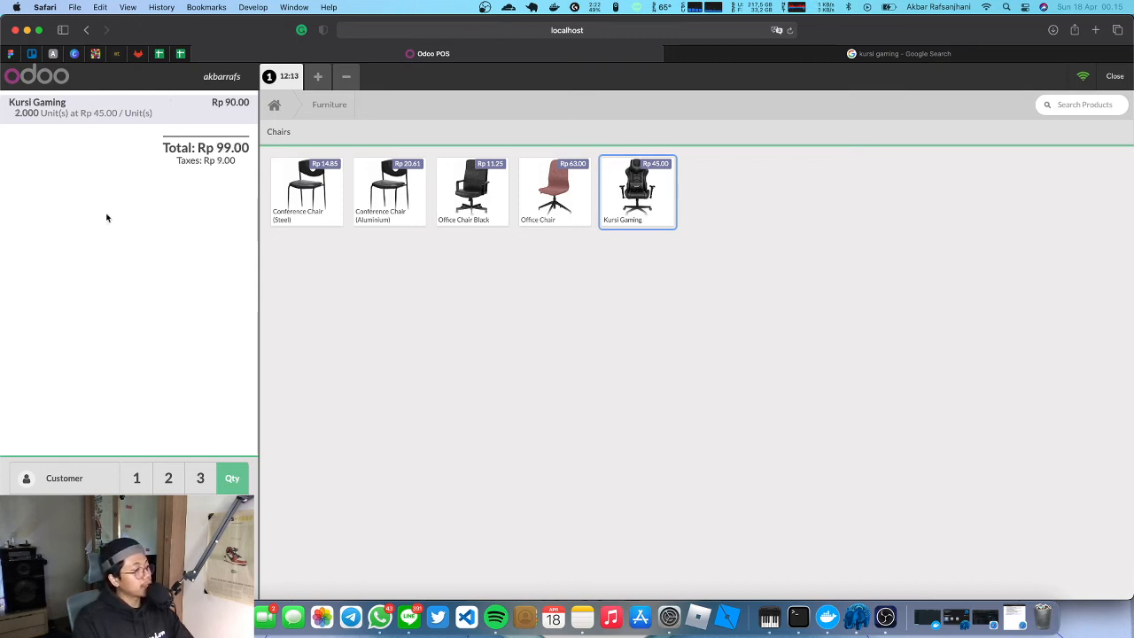
pyautogui.click(233, 510)
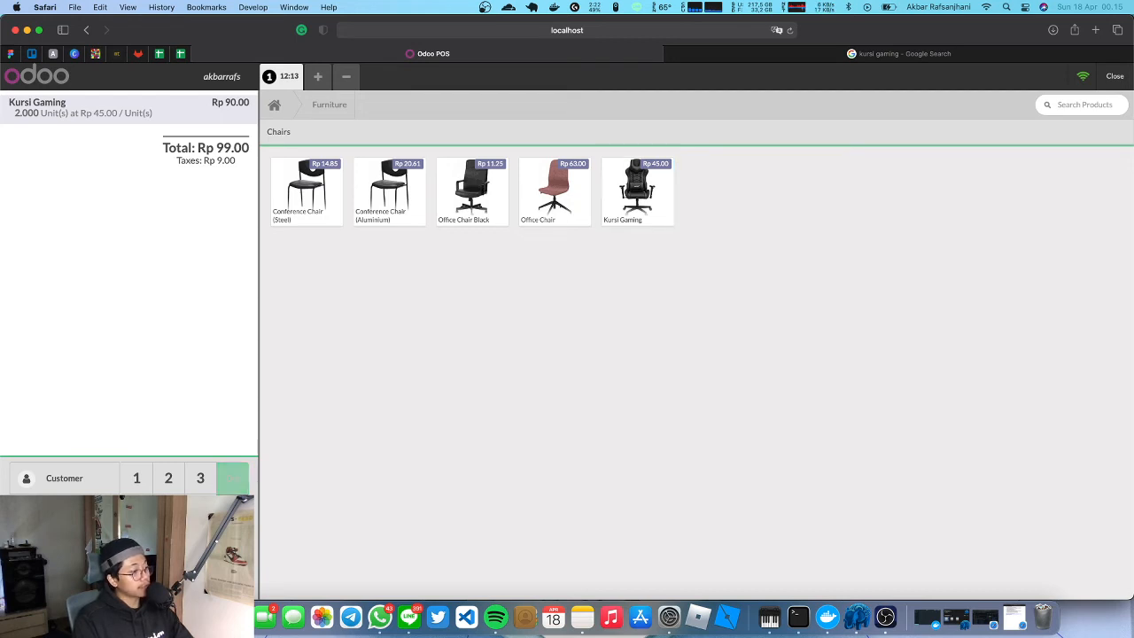
pyautogui.click(168, 510)
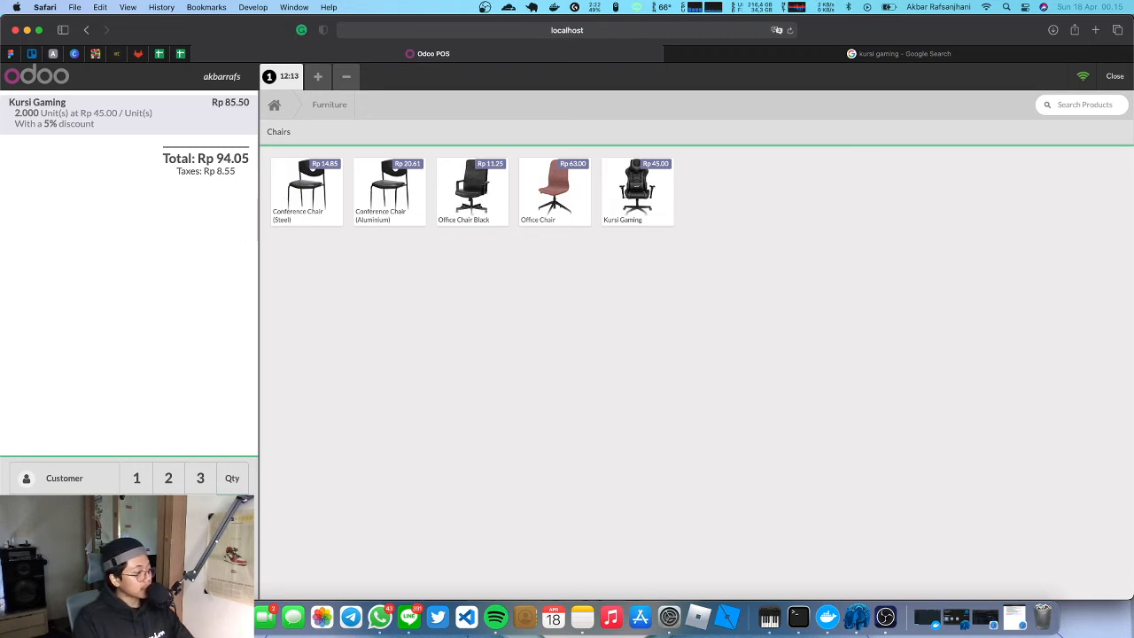
# Pay the order with 100 tendered through TunaiGaming (IDR), keeping only one payment line, and validate it.
pyautogui.click(63, 545)
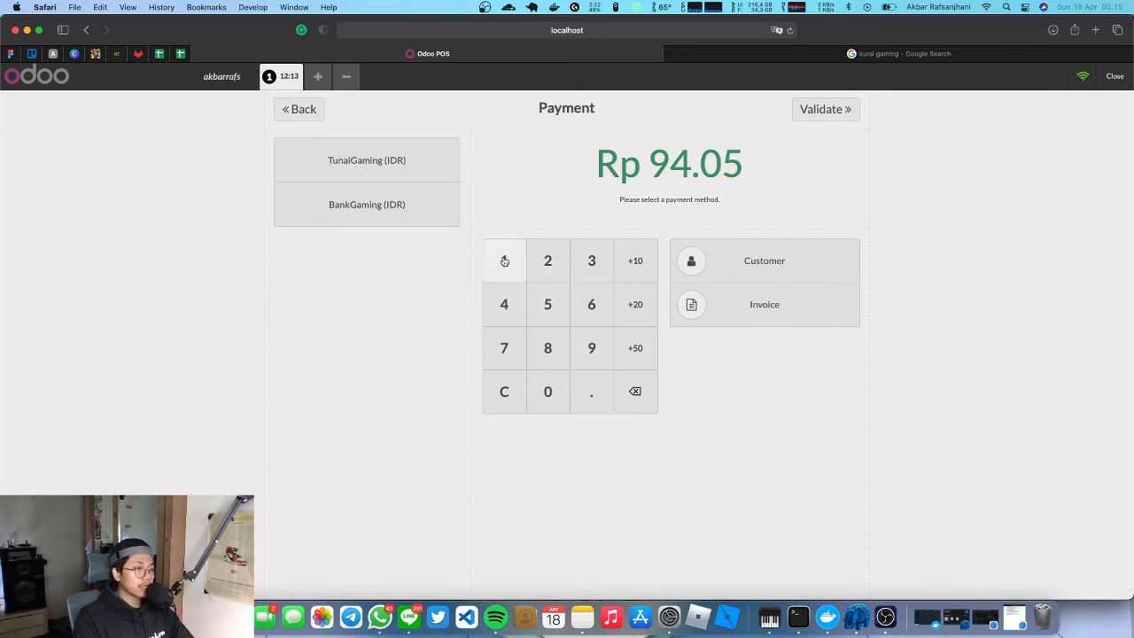
pyautogui.doubleClick(636, 352)
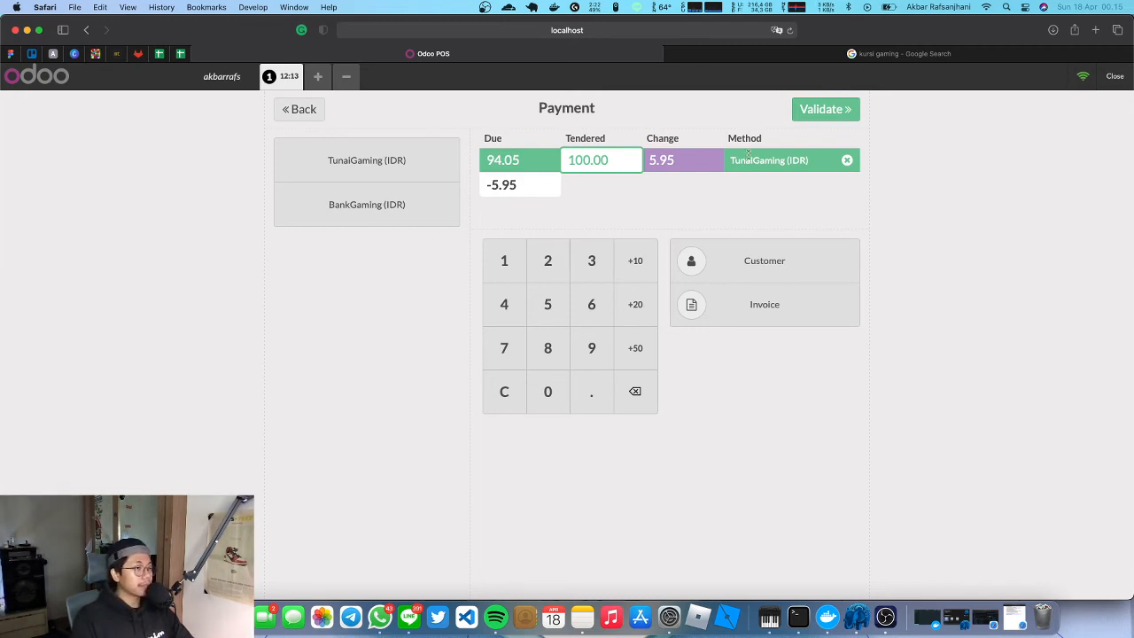
pyautogui.click(361, 165)
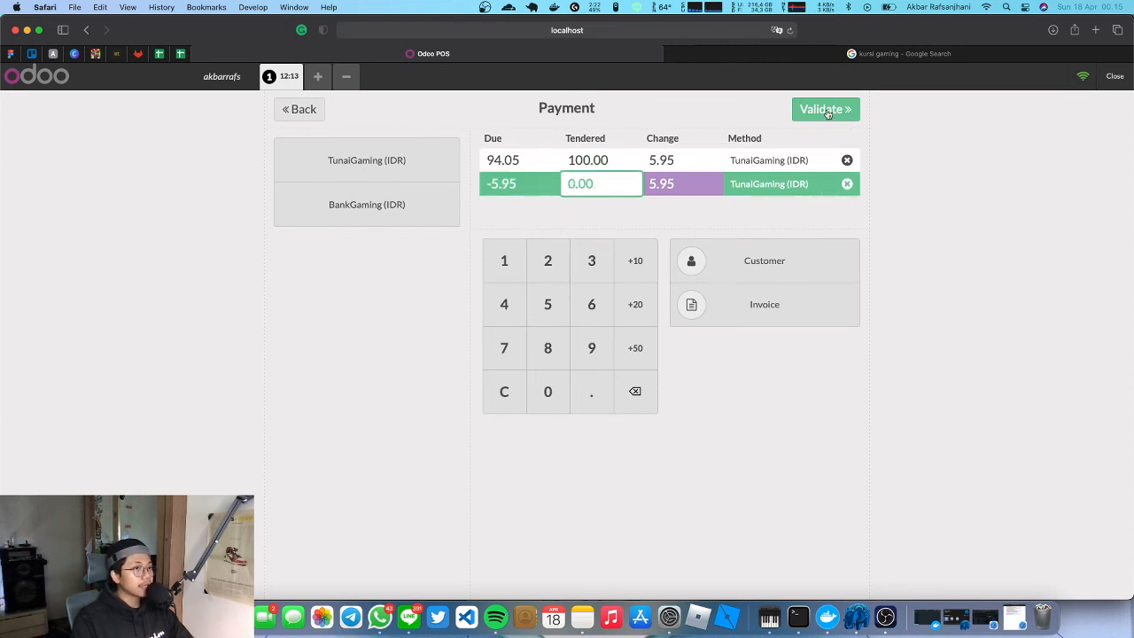
pyautogui.click(847, 184)
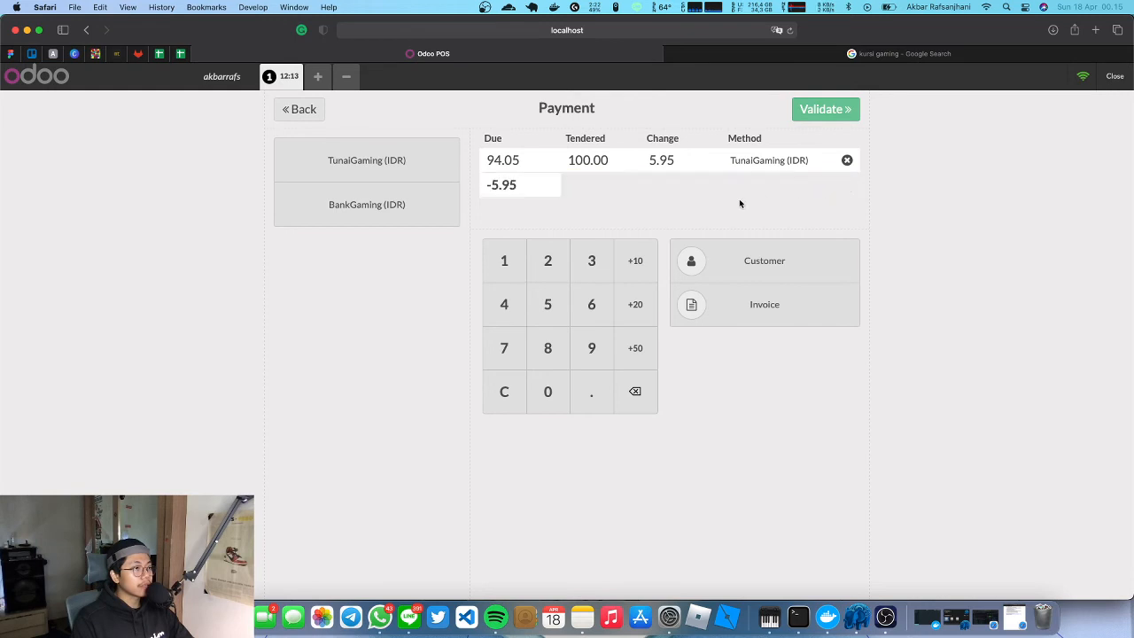
pyautogui.click(815, 109)
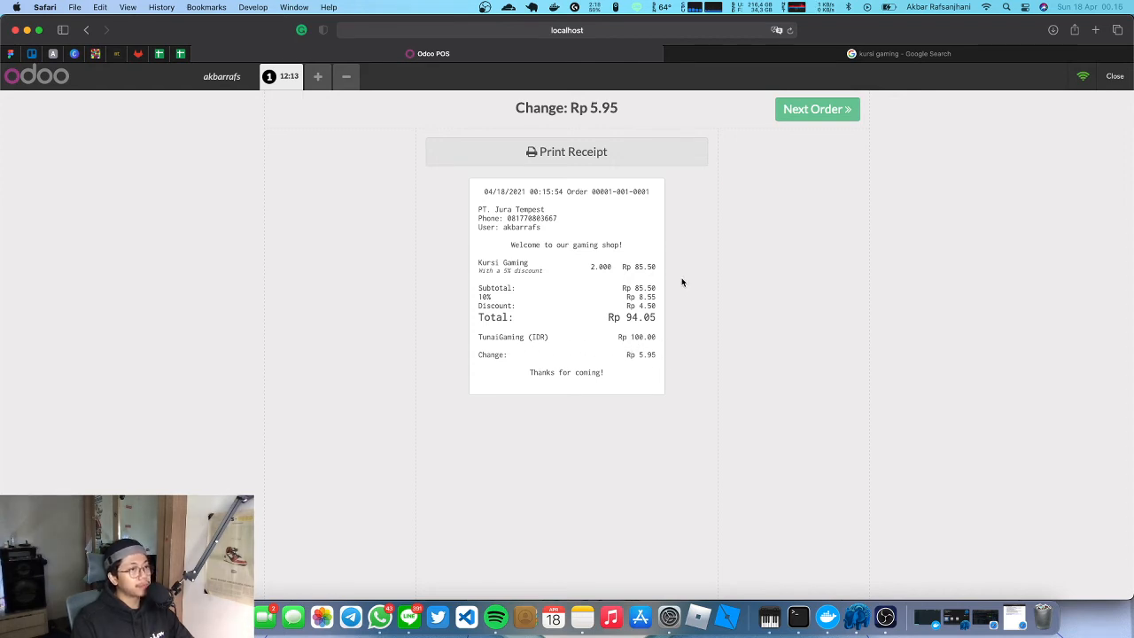
# Start the next order with two Kursi Gaming and three Office Chair Black, giving the Office Chair Black line a 6% discount.
pyautogui.click(808, 113)
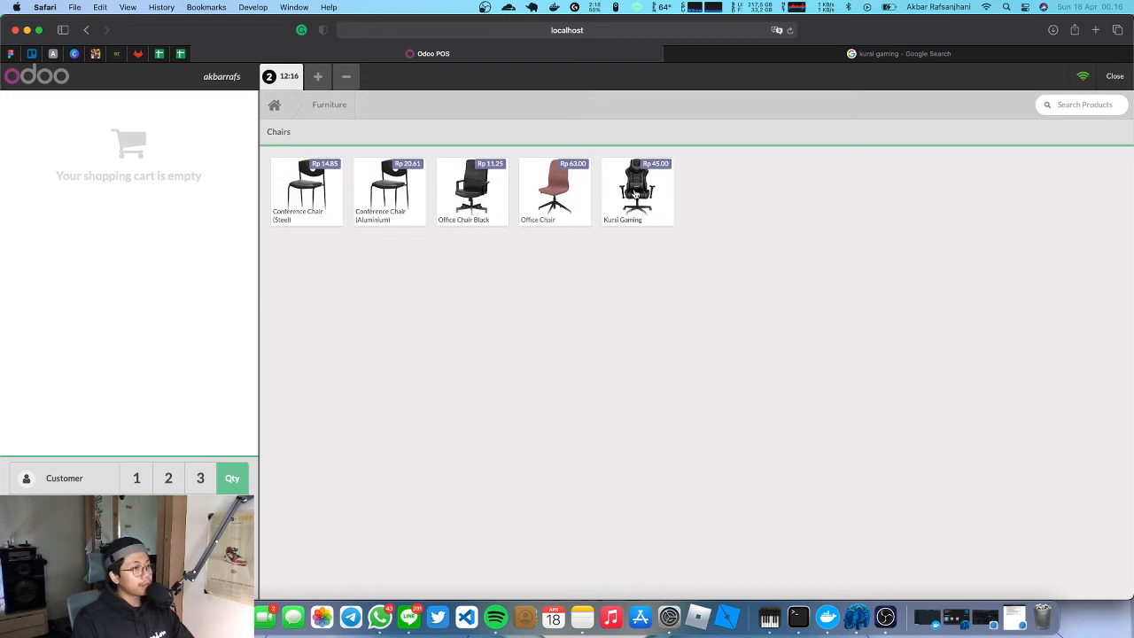
pyautogui.doubleClick(636, 194)
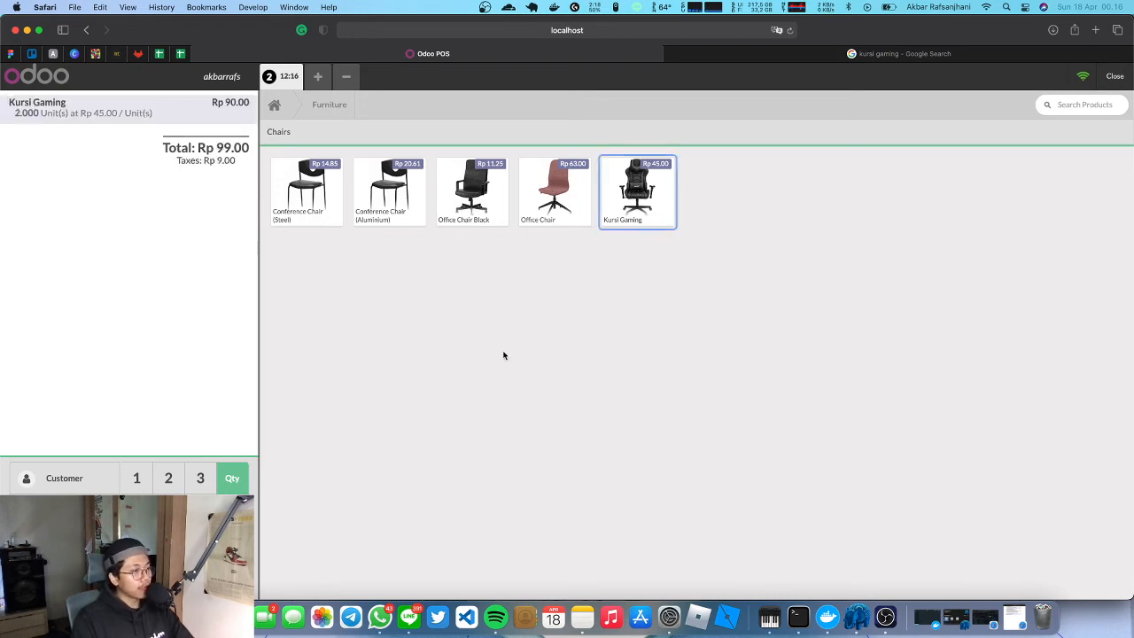
pyautogui.doubleClick(473, 195)
pyautogui.click(473, 195)
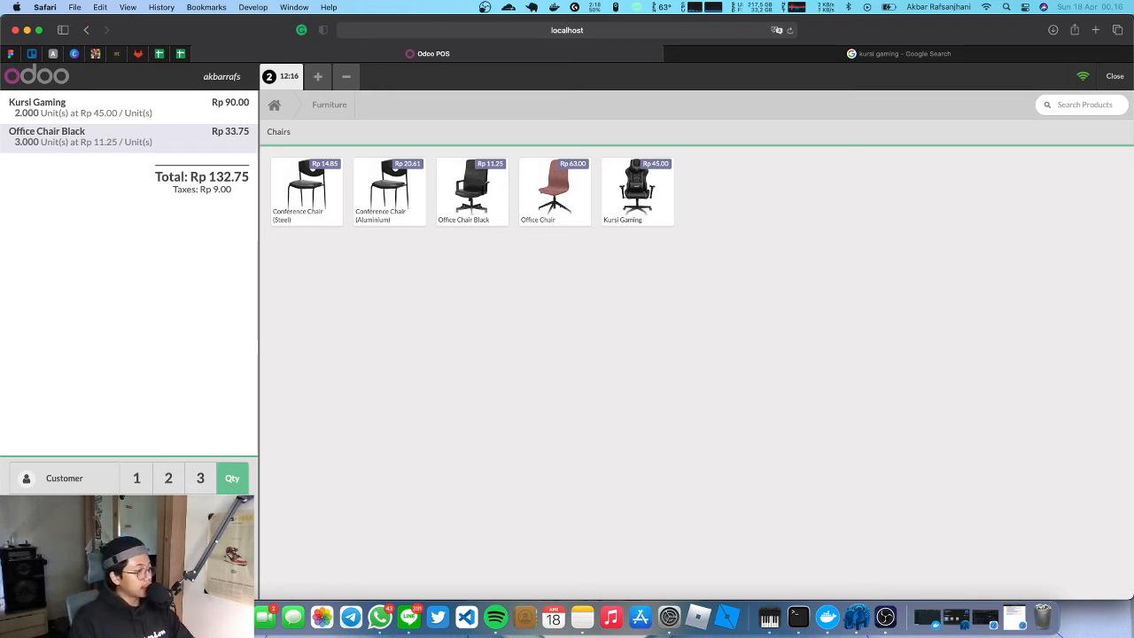
pyautogui.click(232, 510)
pyautogui.press('6')
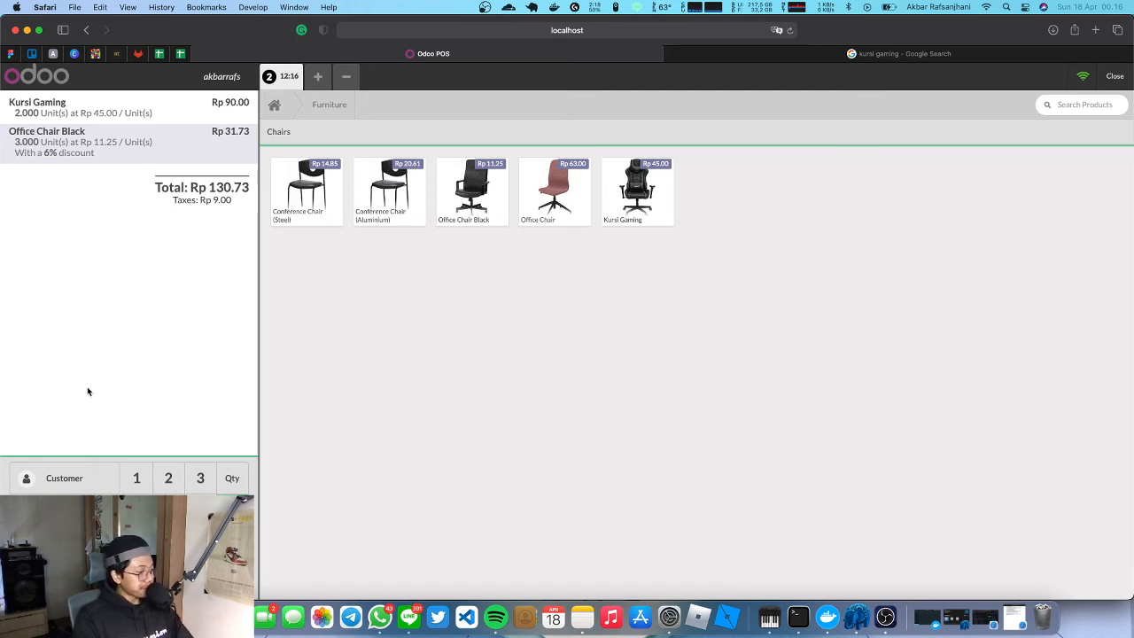
# Assign the fourth customer in the customer list to the order.
pyautogui.click(75, 487)
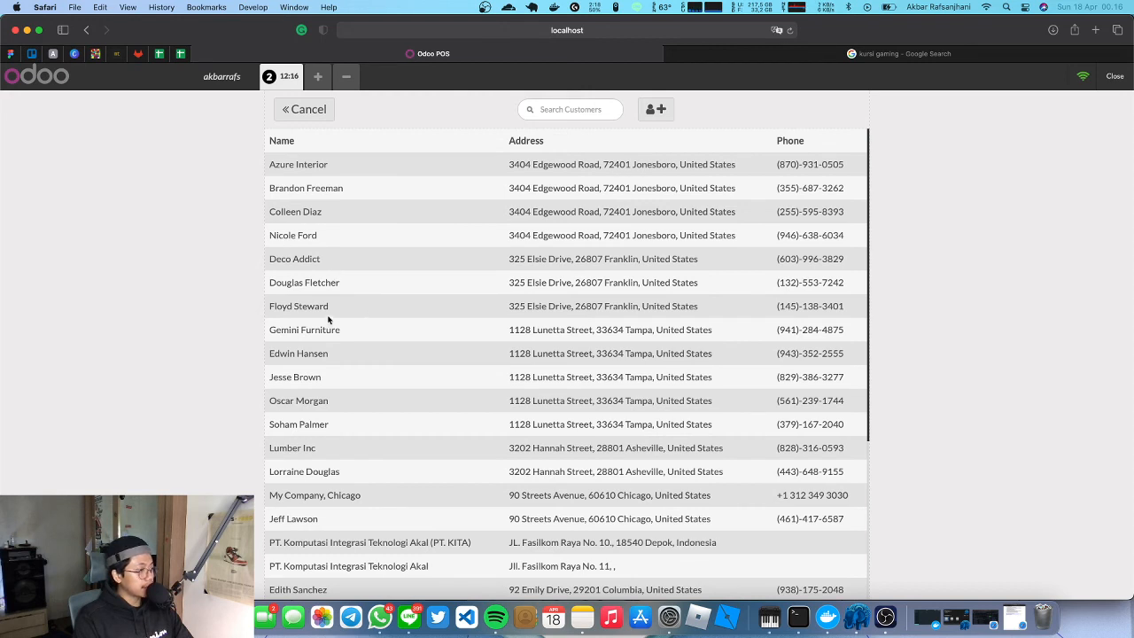
pyautogui.click(310, 235)
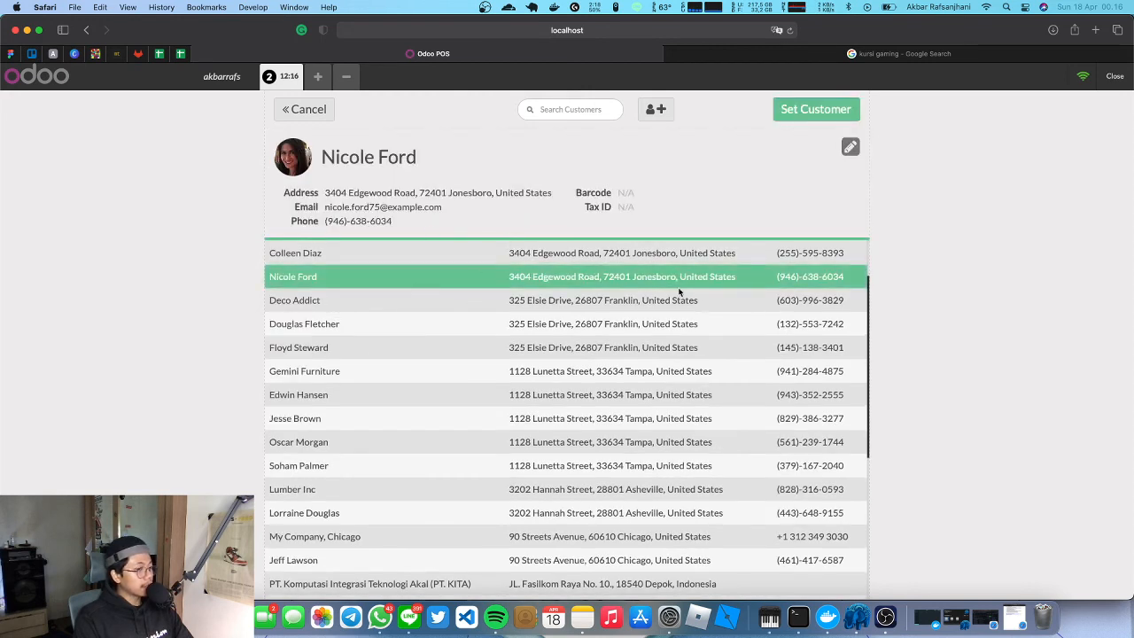
pyautogui.click(816, 114)
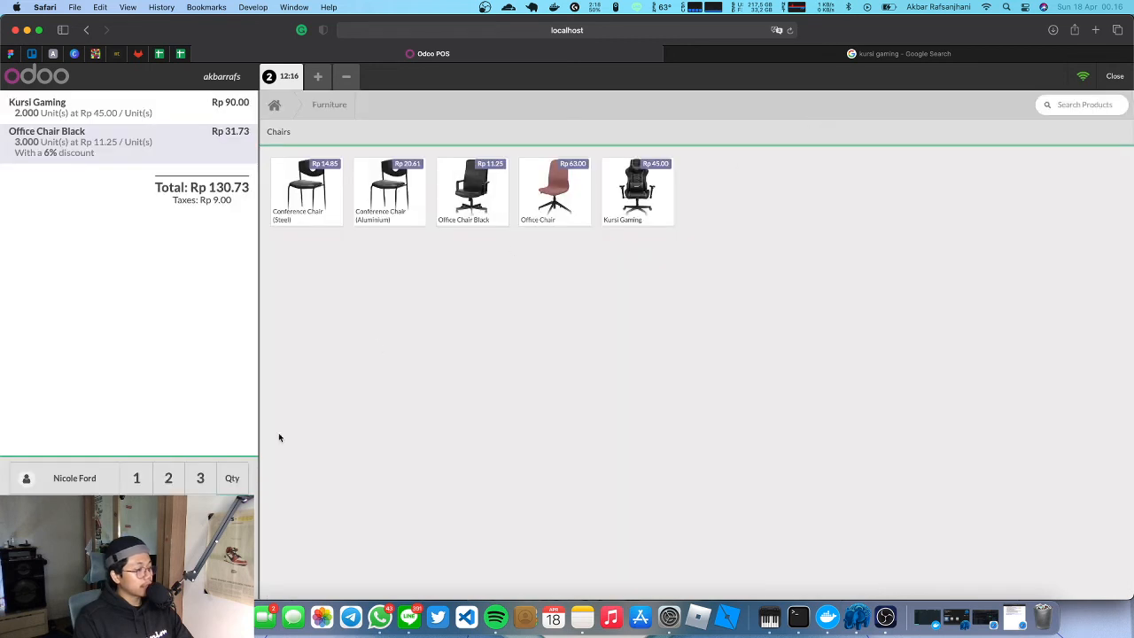
# Register a payment of 200 tendered through TunaiGaming (IDR) and request an invoice for the order.
pyautogui.click(65, 542)
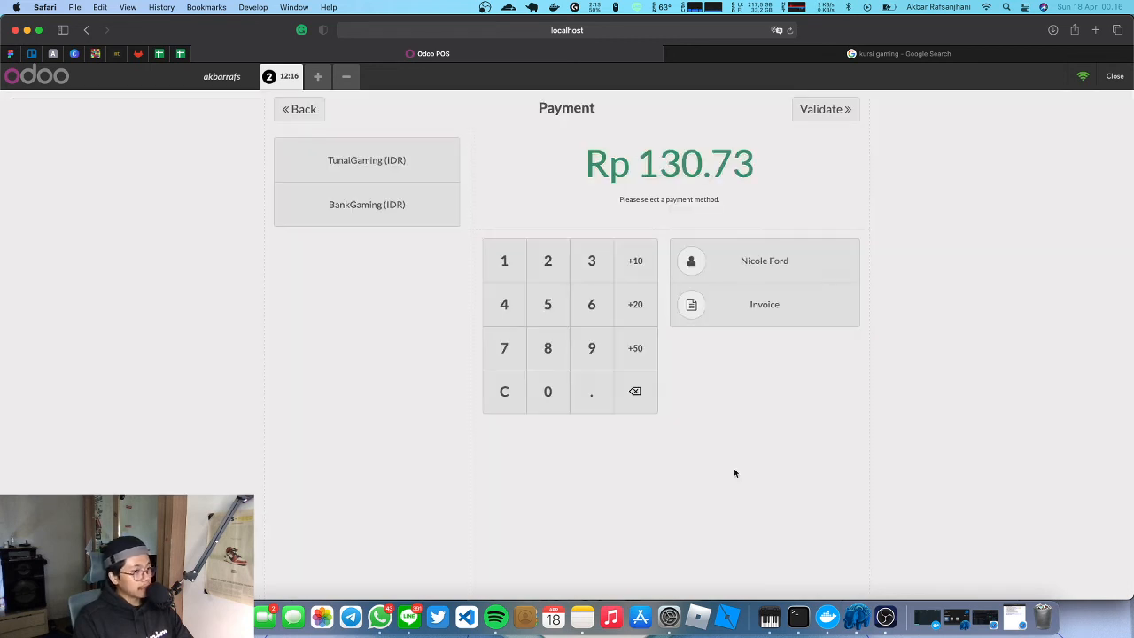
pyautogui.click(396, 167)
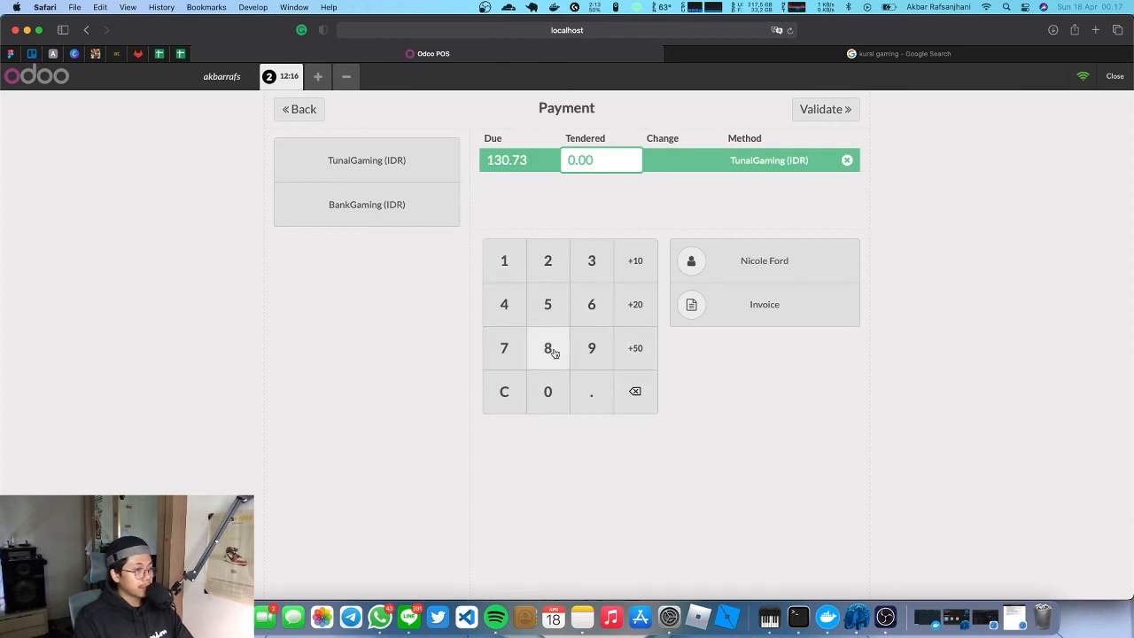
pyautogui.click(549, 266)
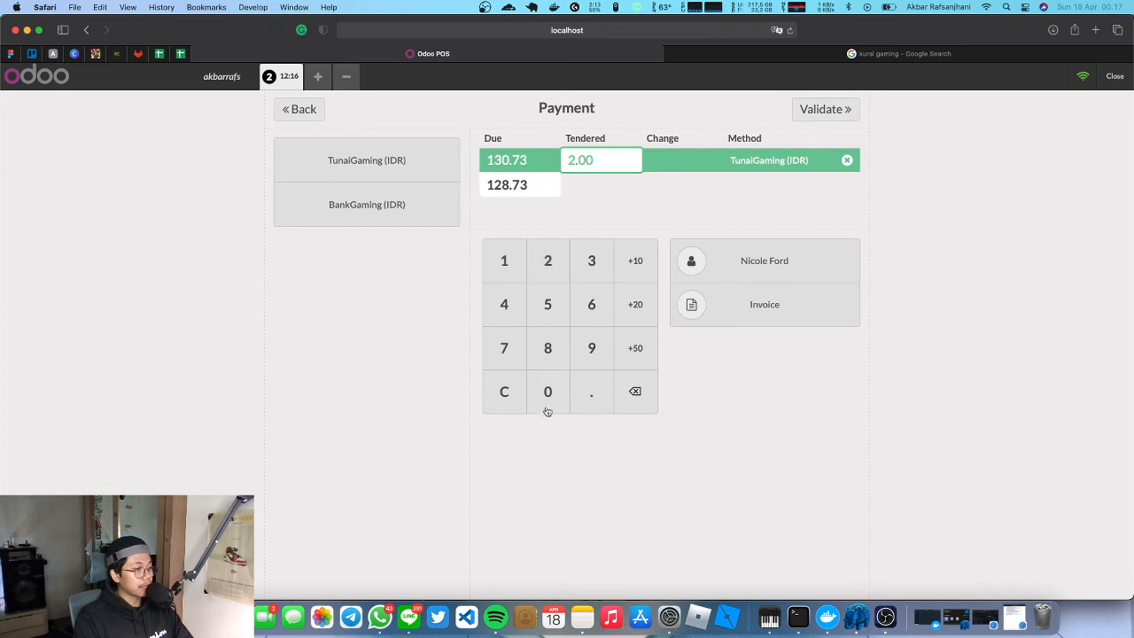
pyautogui.doubleClick(546, 403)
pyautogui.click(808, 307)
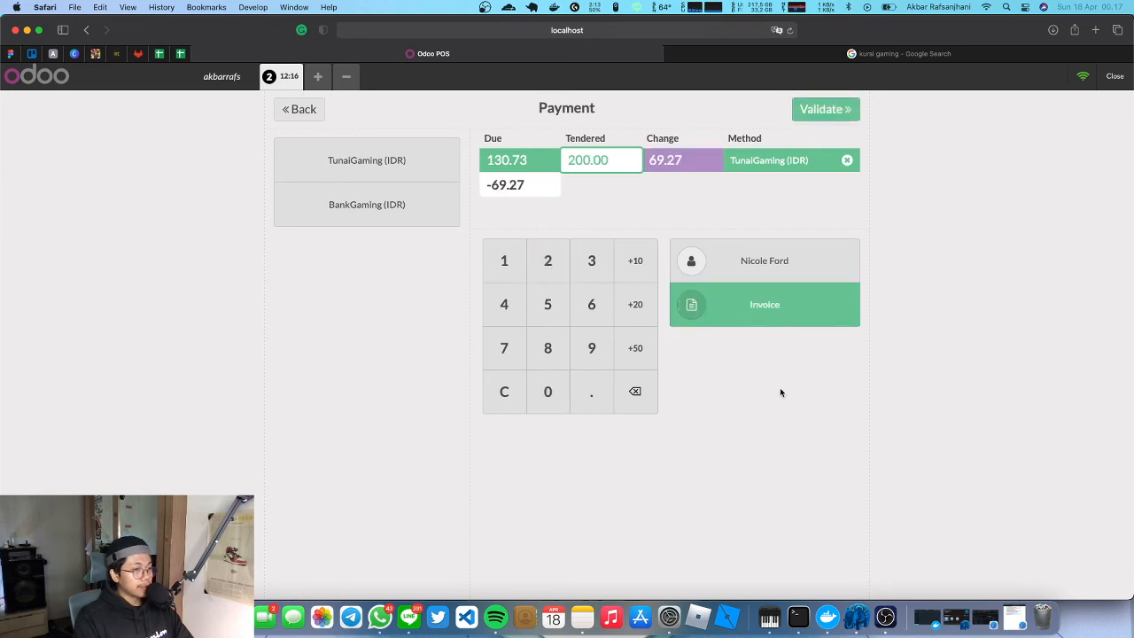
# Validate the order's payment, preview the downloaded invoice PDF in the Downloads folder, and return to the receipt in the browser.
pyautogui.click(825, 109)
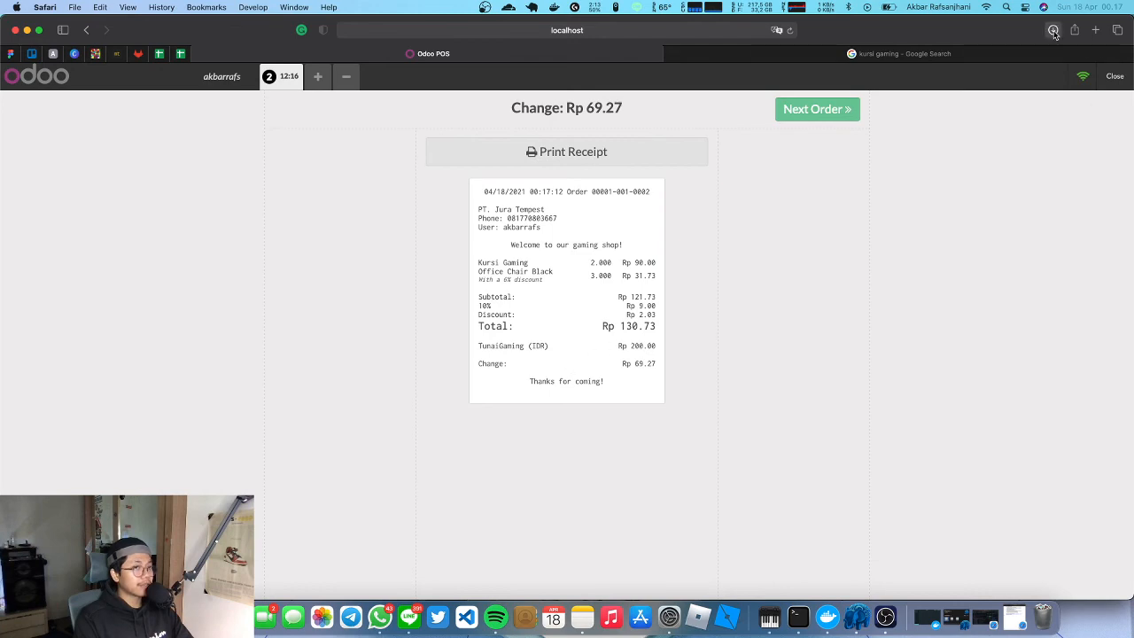
pyautogui.click(1053, 31)
pyautogui.click(1112, 90)
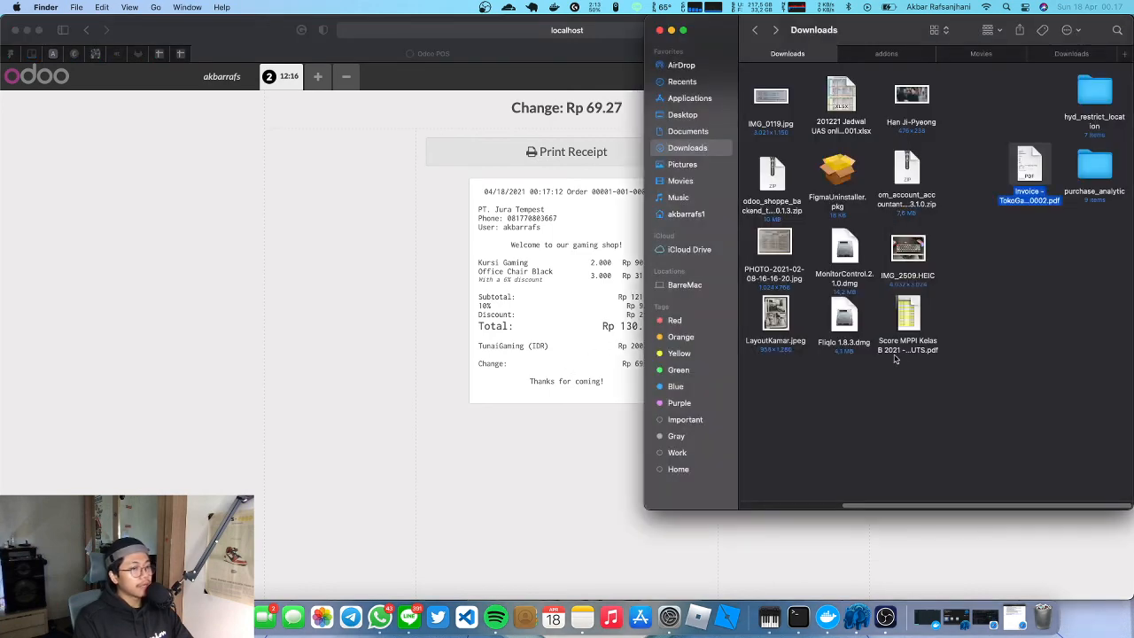
pyautogui.press('space')
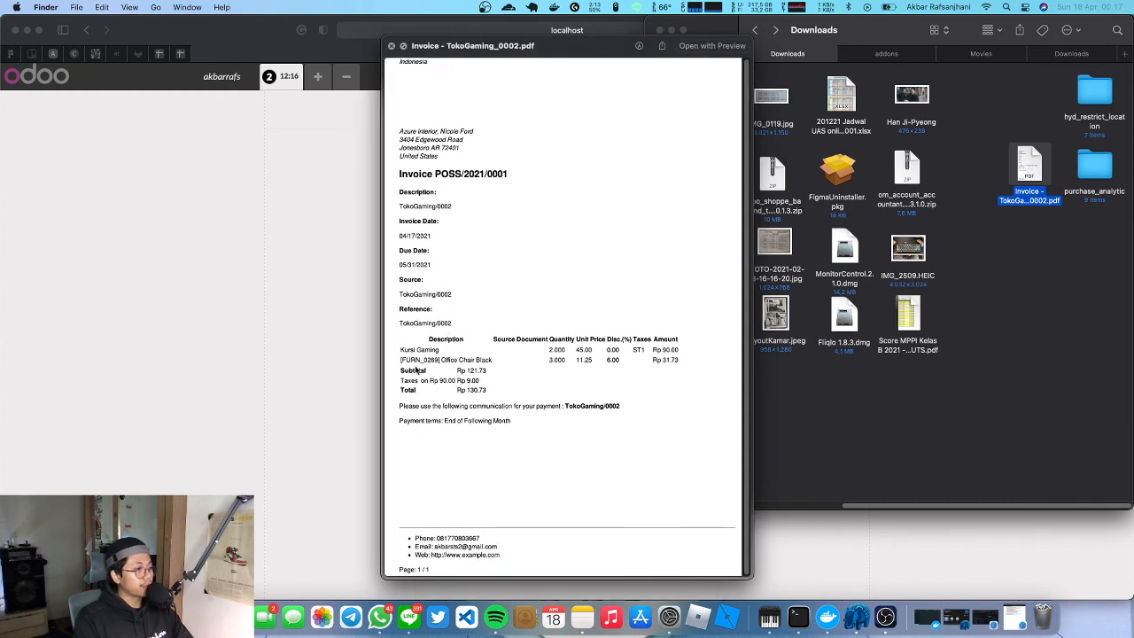
pyautogui.moveTo(404, 356); pyautogui.dragTo(461, 355)
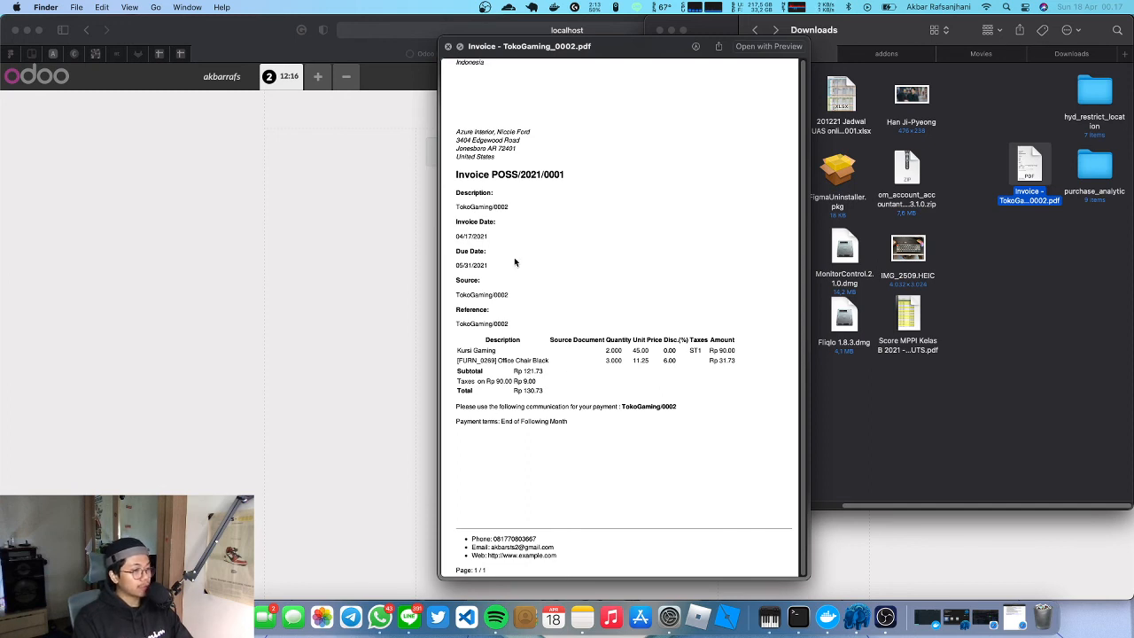
pyautogui.click(447, 46)
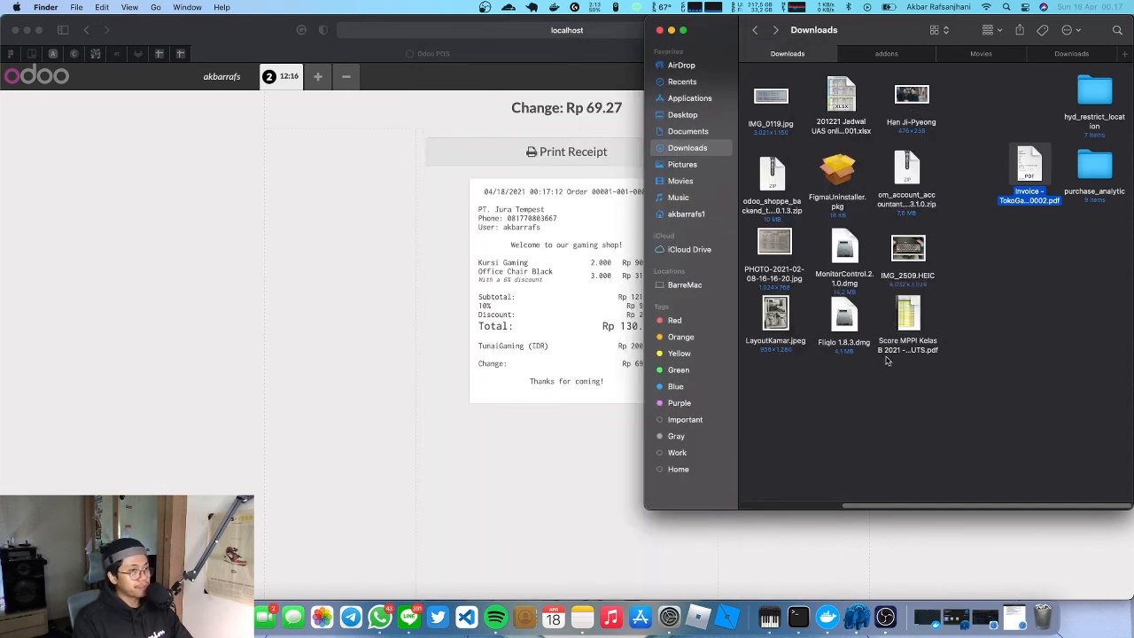
pyautogui.click(473, 405)
pyautogui.click(851, 227)
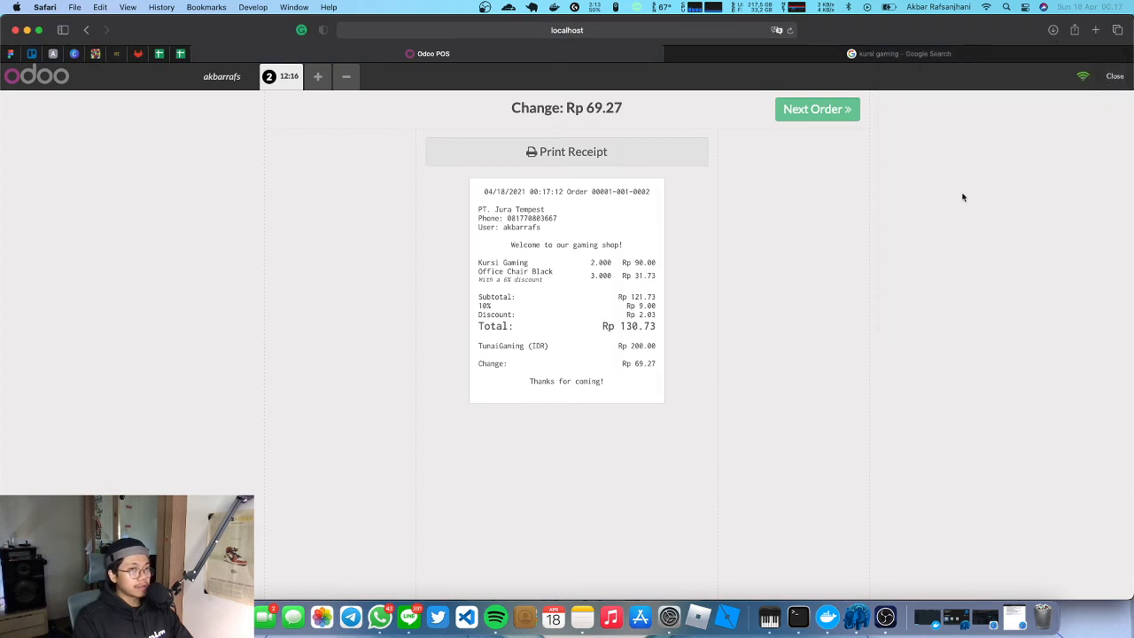
# Finish the order at the receipt and exit the selling interface to the Point of Sale overview.
pyautogui.click(833, 116)
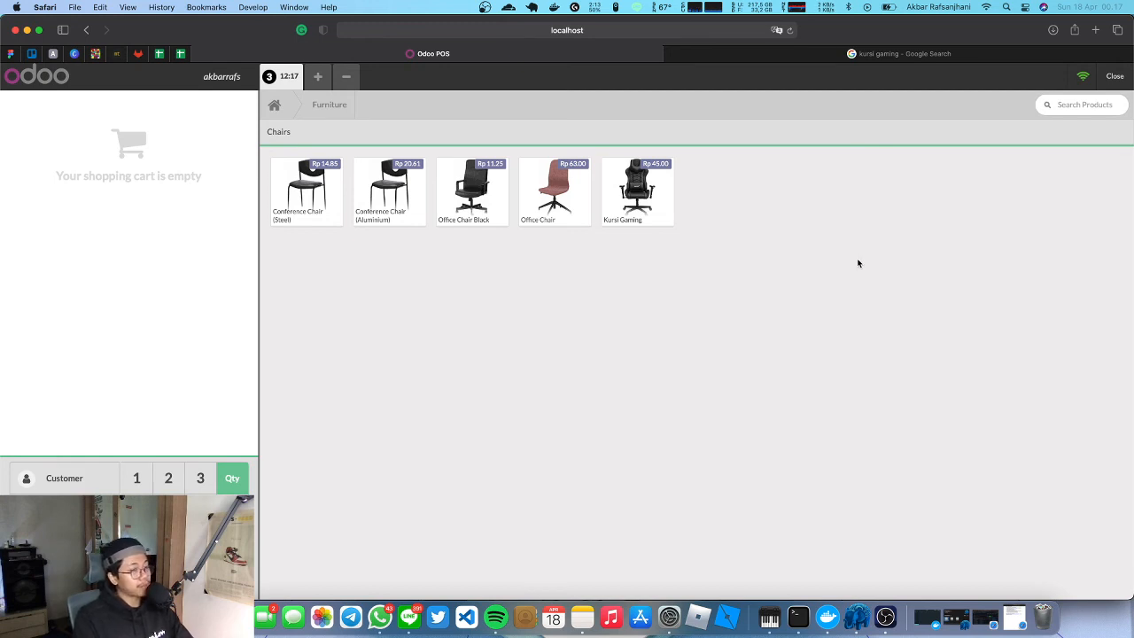
pyautogui.click(1115, 77)
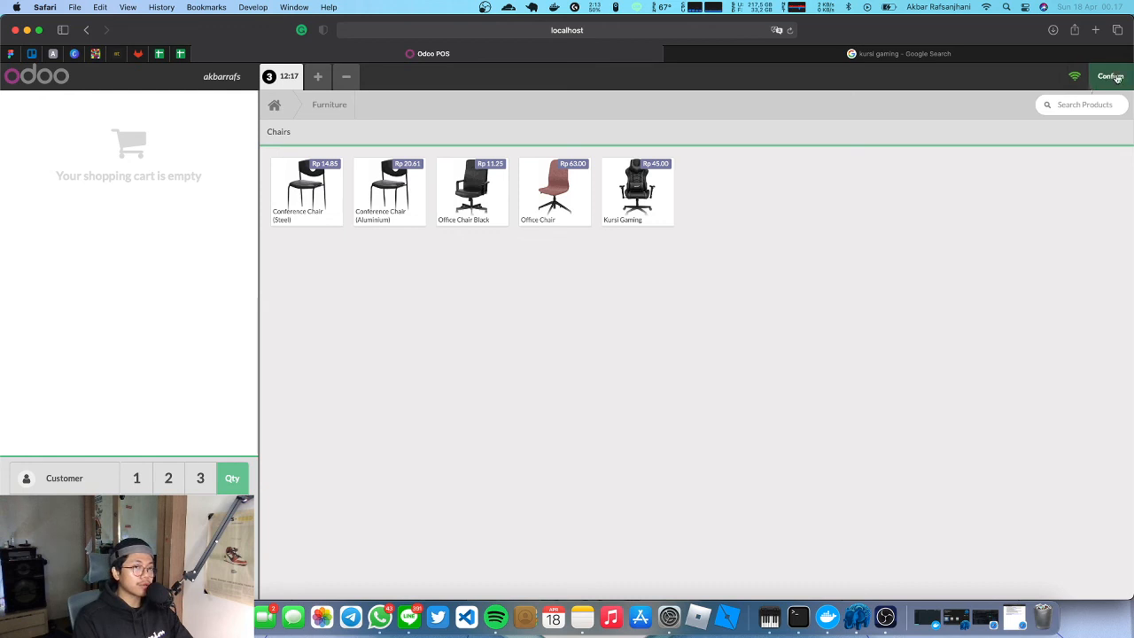
pyautogui.click(1114, 81)
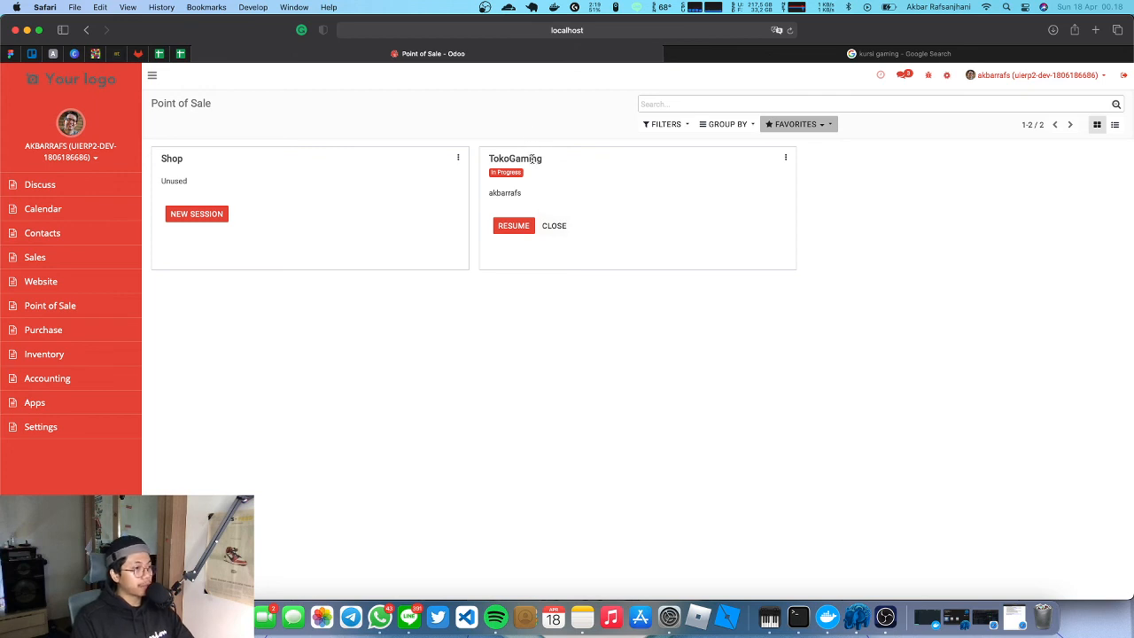
# Close the TokoGaming session by validating its closing and posting the entries, and go back to the Point of Sale overview.
pyautogui.click(554, 230)
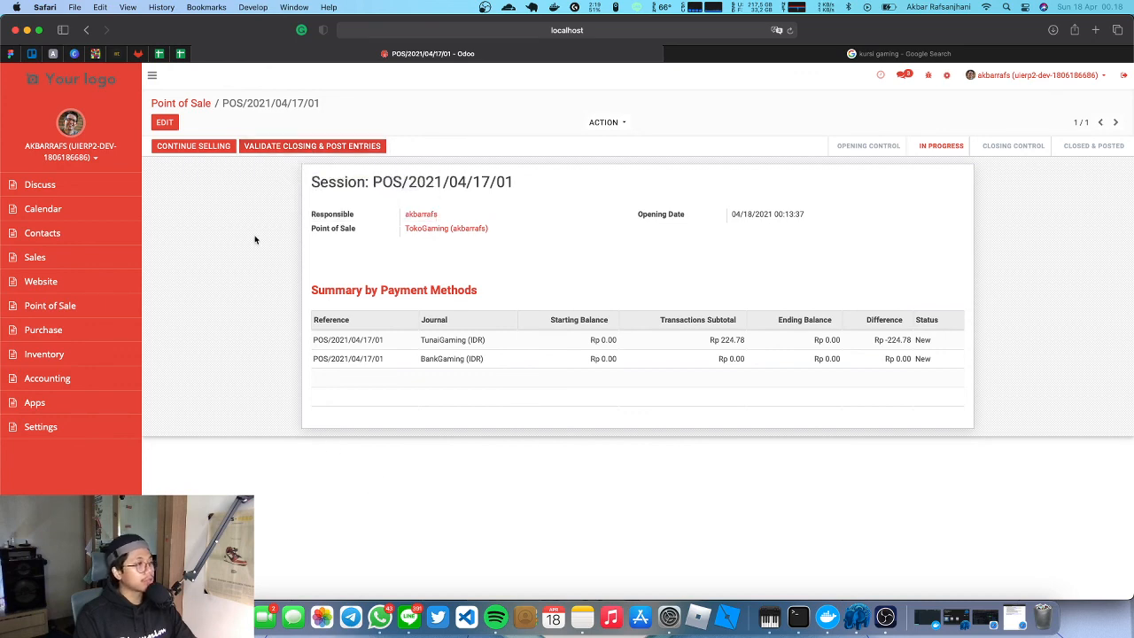
pyautogui.click(336, 146)
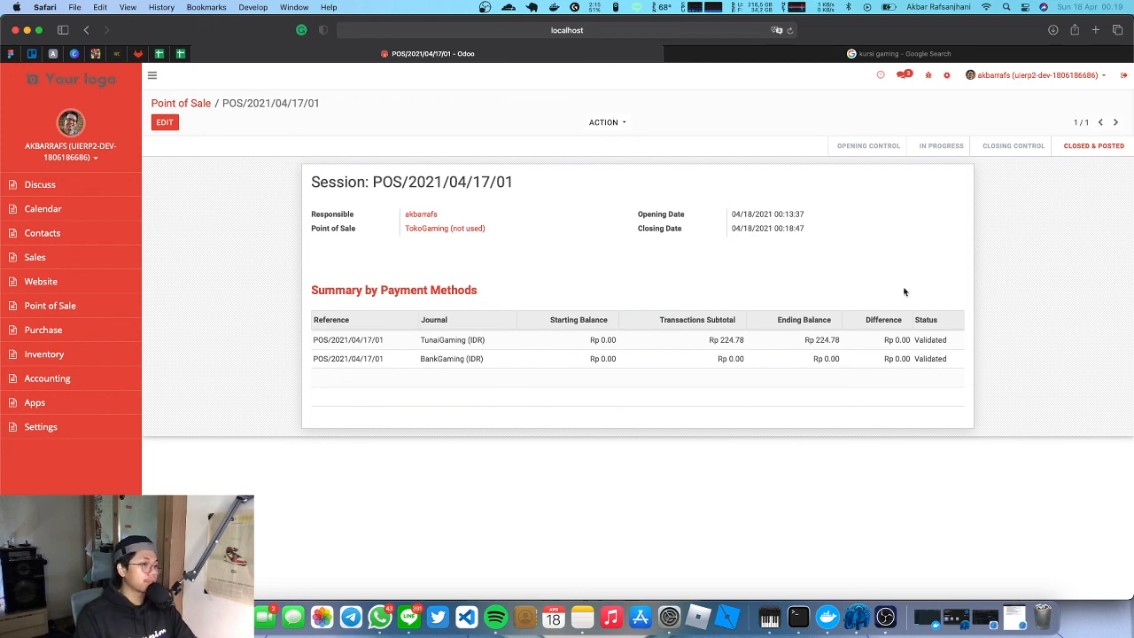
pyautogui.click(203, 107)
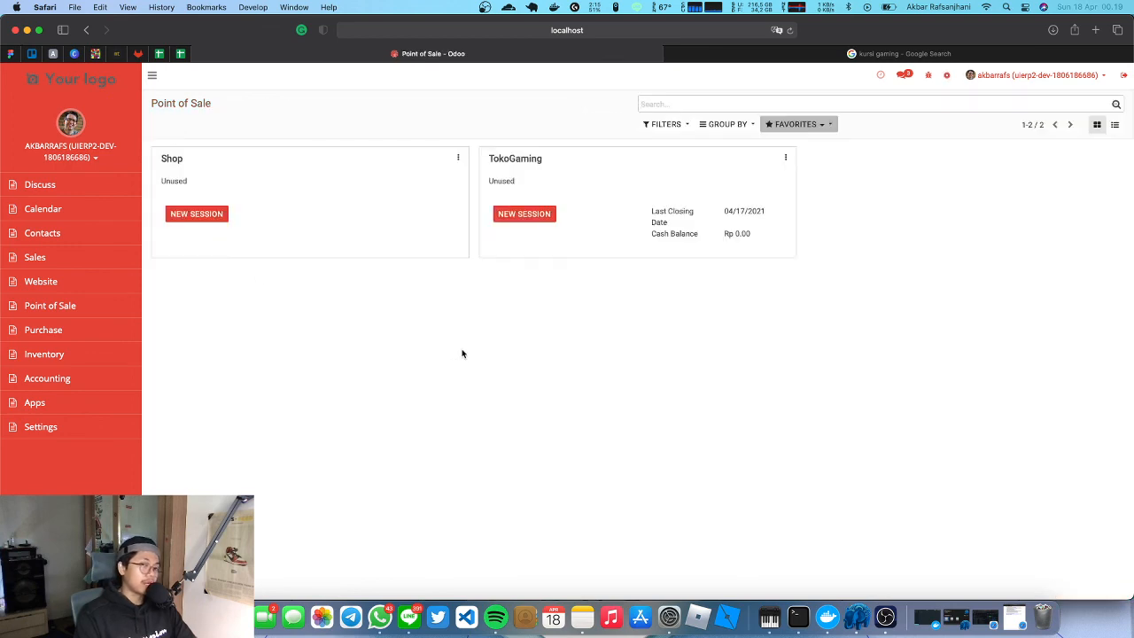